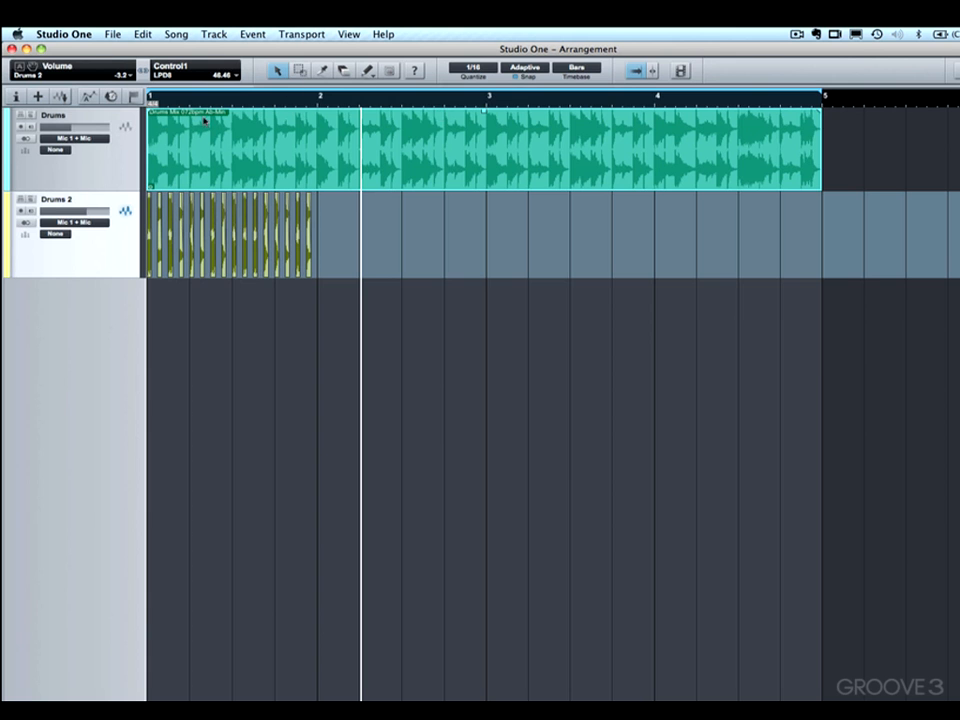
# Select the Drums track, then show its inspector and hide it again
pyautogui.moveTo(491, 156)
pyautogui.mouseDown()
pyautogui.moveTo(556, 158)
pyautogui.moveTo(484, 160)
pyautogui.mouseUp()
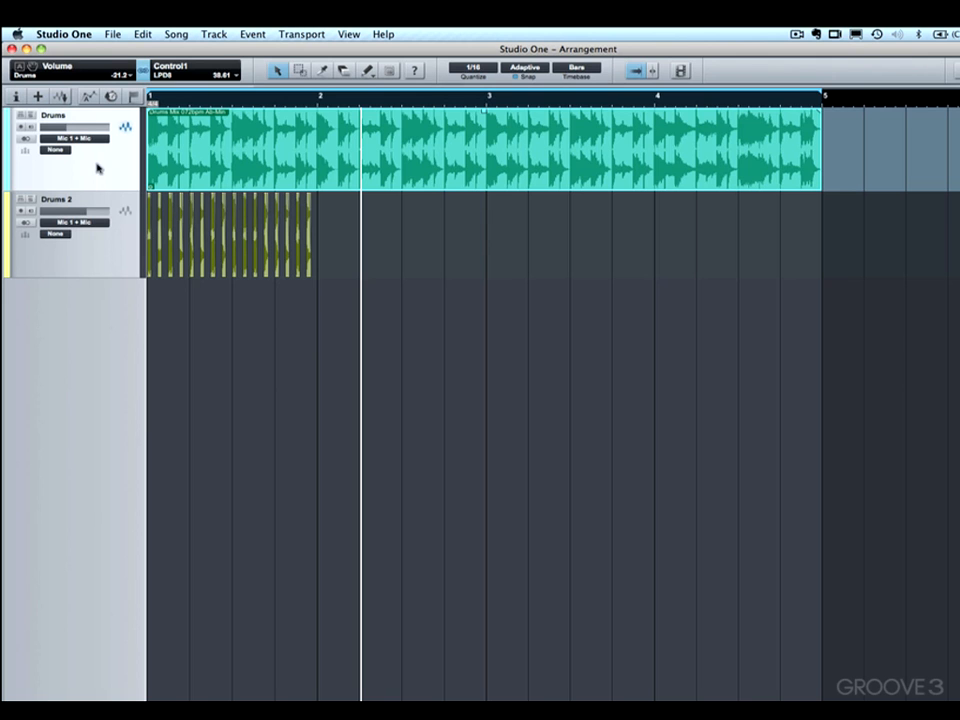
pyautogui.click(16, 96)
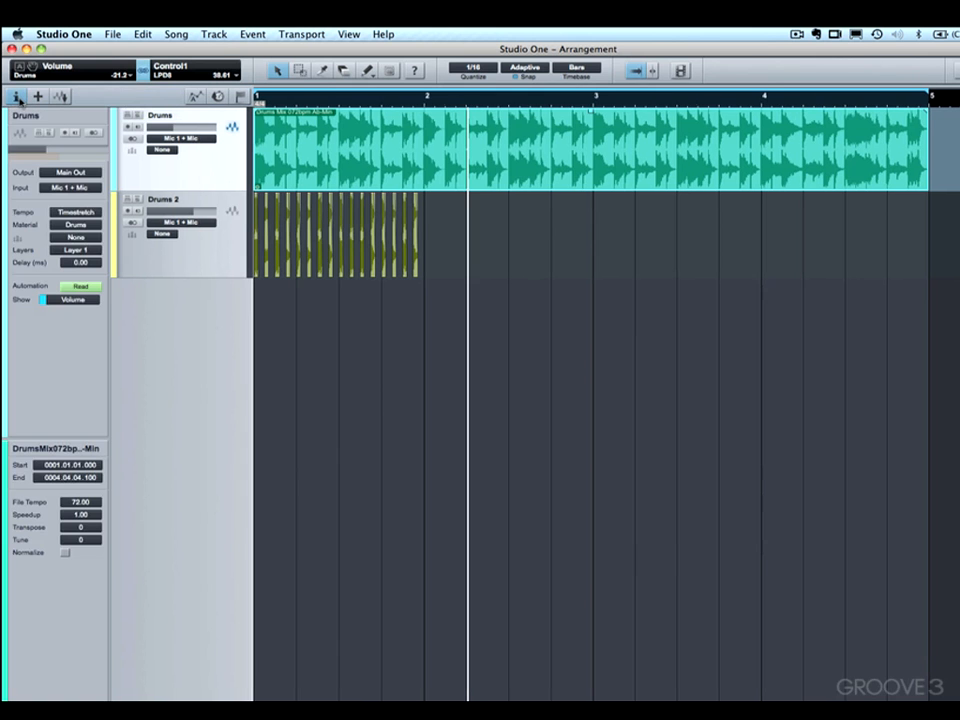
pyautogui.click(16, 96)
pyautogui.click(17, 97)
pyautogui.click(16, 97)
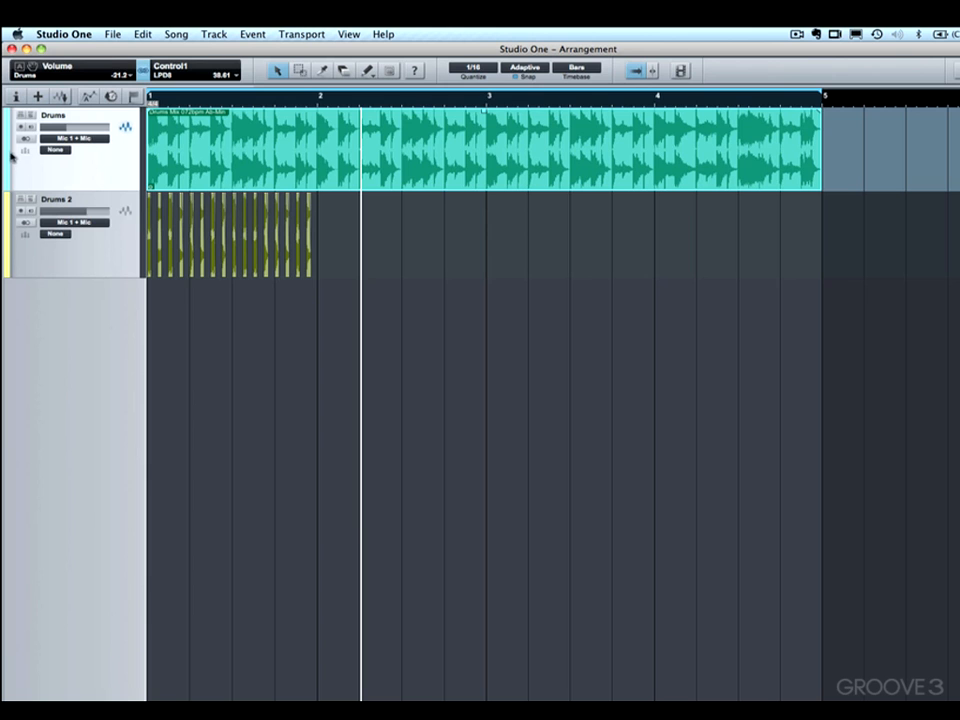
# Recolour the Drums track dark olive green and raise its volume to -11.3 dB
pyautogui.click(9, 155)
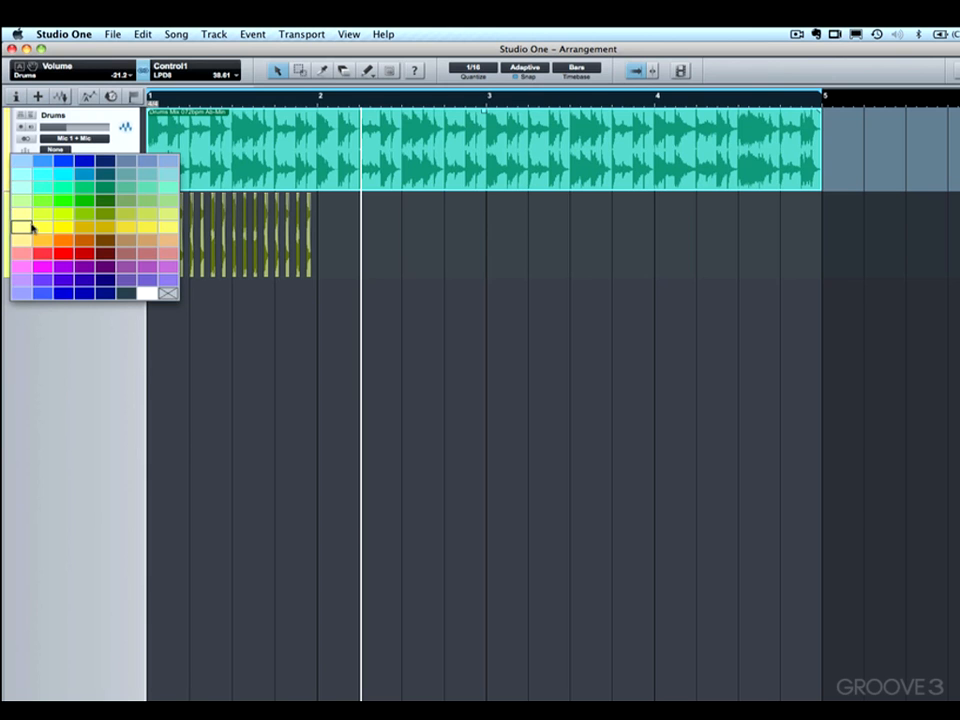
pyautogui.click(37, 228)
pyautogui.click(9, 182)
pyautogui.click(110, 239)
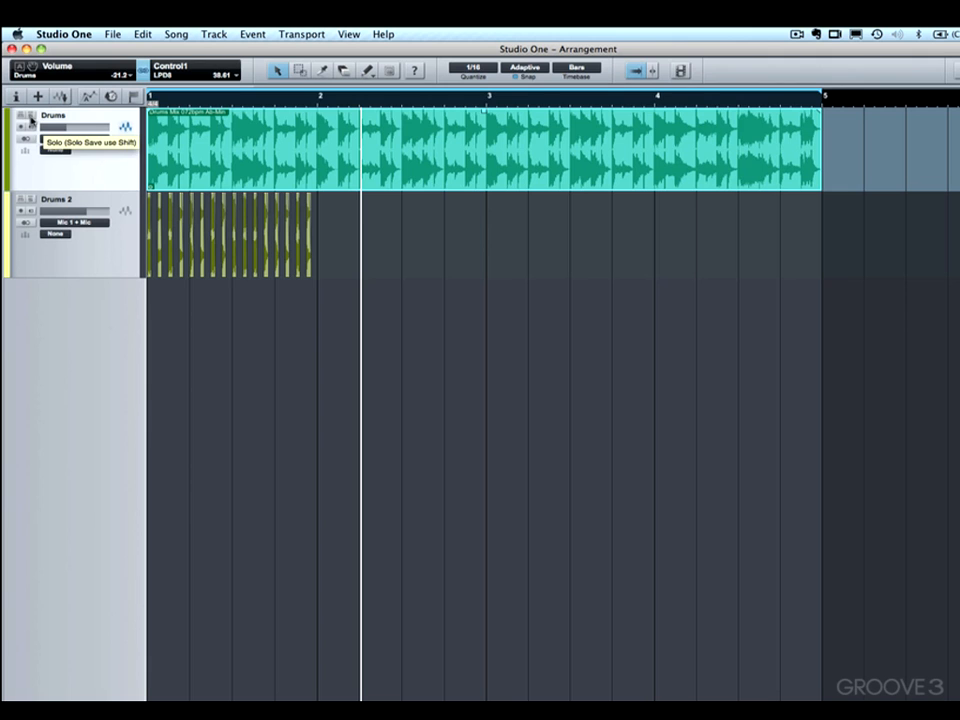
pyautogui.moveTo(65, 131)
pyautogui.mouseDown()
pyautogui.moveTo(90, 128)
pyautogui.moveTo(60, 128)
pyautogui.moveTo(72, 128)
pyautogui.mouseUp()
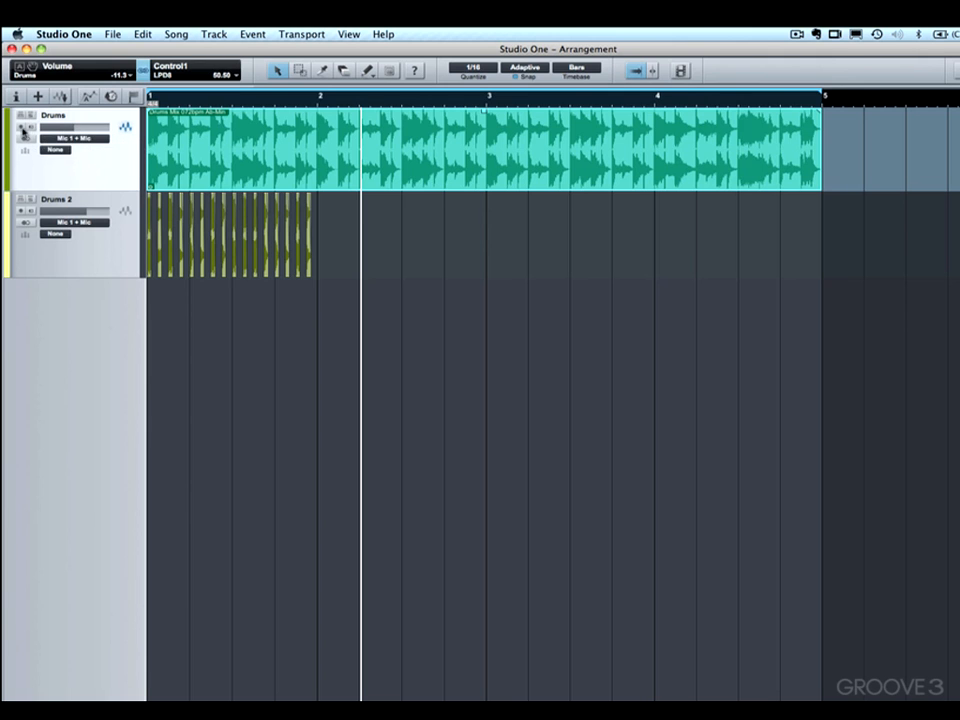
# Toggle the Drums track's record arming and its mono/stereo input mode, returning both to their original state
pyautogui.click(22, 128)
pyautogui.click(23, 129)
pyautogui.click(26, 142)
pyautogui.click(26, 142)
pyautogui.click(26, 142)
pyautogui.click(26, 142)
# Examine the group assignment options of the Drums track, leaving it set to None
pyautogui.click(55, 149)
pyautogui.click(62, 160)
pyautogui.click(58, 150)
pyautogui.click(67, 168)
pyautogui.click(62, 151)
pyautogui.click(64, 164)
pyautogui.click(59, 150)
pyautogui.click(66, 164)
# Reduce the height of the Drums track slightly
pyautogui.moveTo(108, 191)
pyautogui.mouseDown()
pyautogui.moveTo(117, 244)
pyautogui.moveTo(113, 177)
pyautogui.mouseUp()
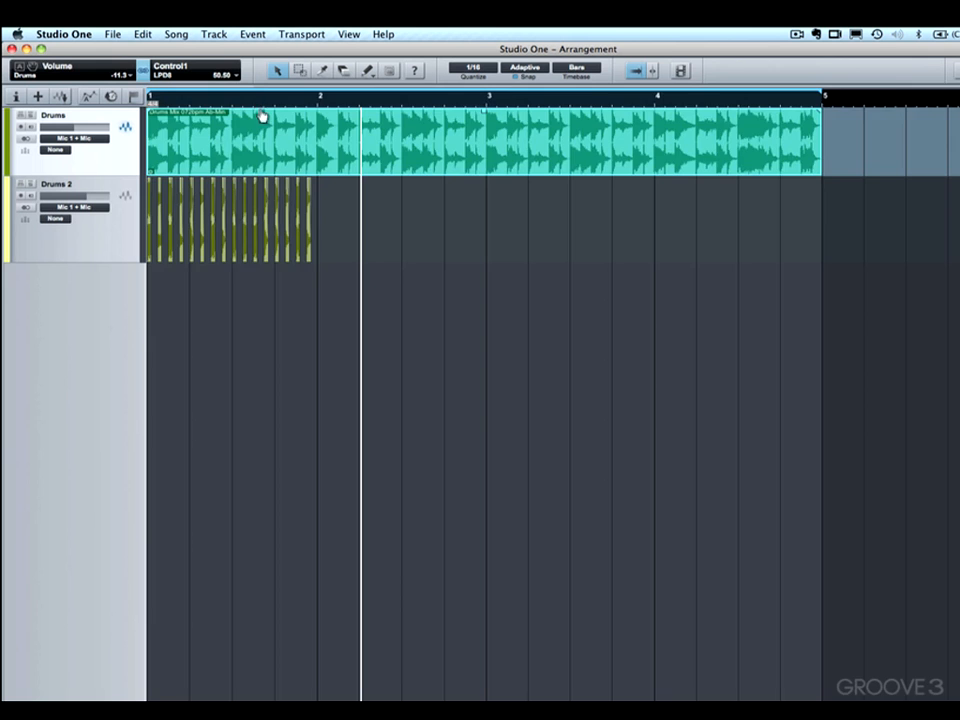
pyautogui.scroll(4, 262, 122)
pyautogui.moveTo(271, 150); pyautogui.dragTo(279, 86)
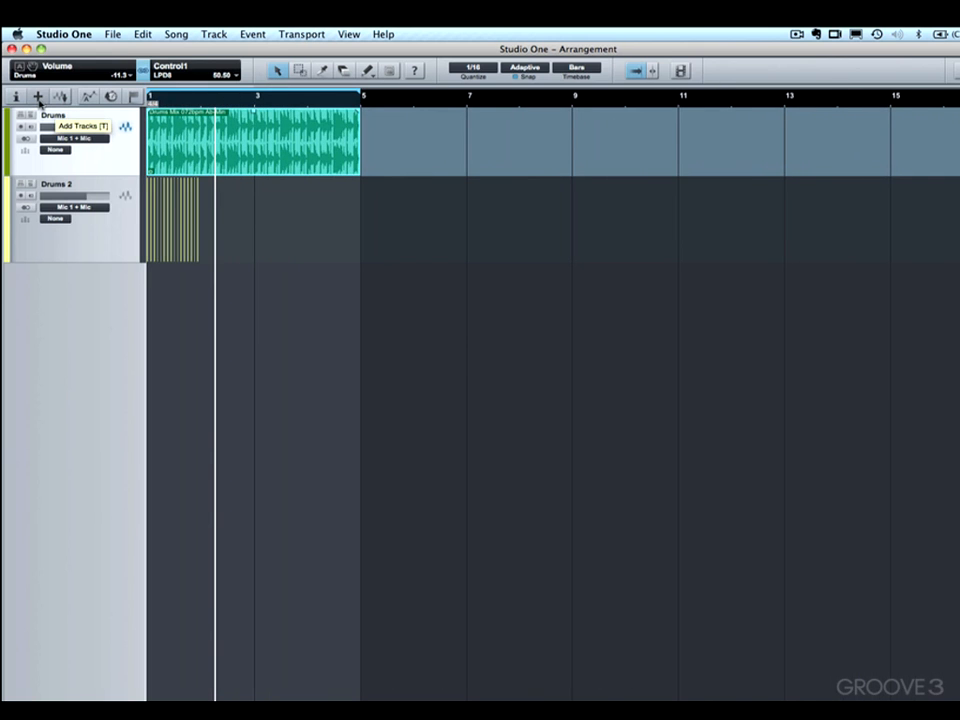
# Add one mono track named Gtr with no preset below the Drums track and reduce its height
pyautogui.click(37, 97)
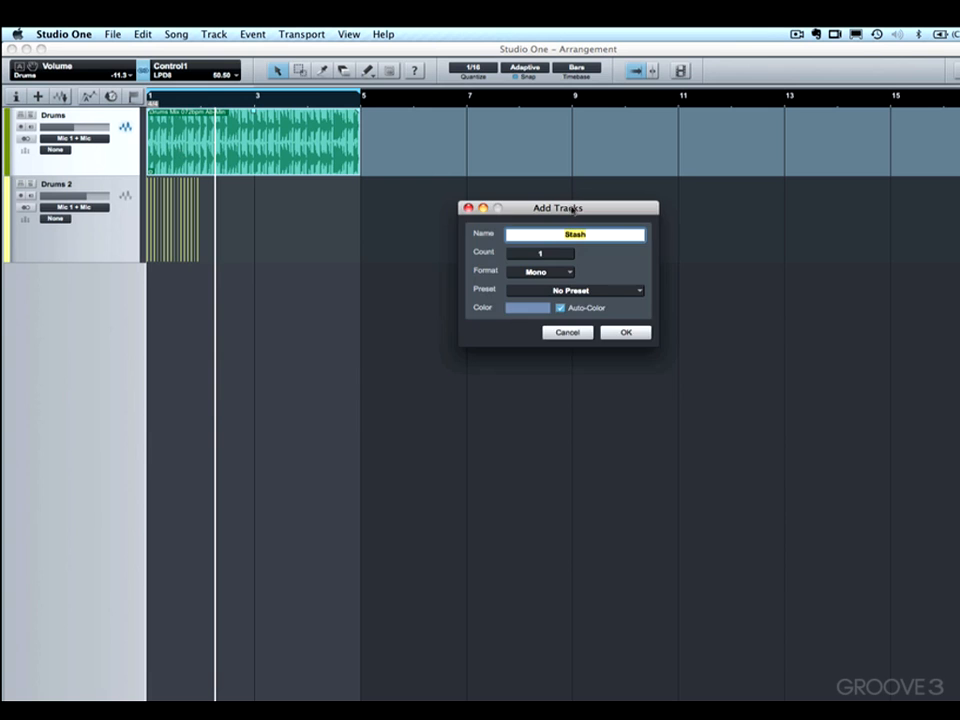
pyautogui.moveTo(572, 210); pyautogui.dragTo(328, 258)
pyautogui.write('Gtr')
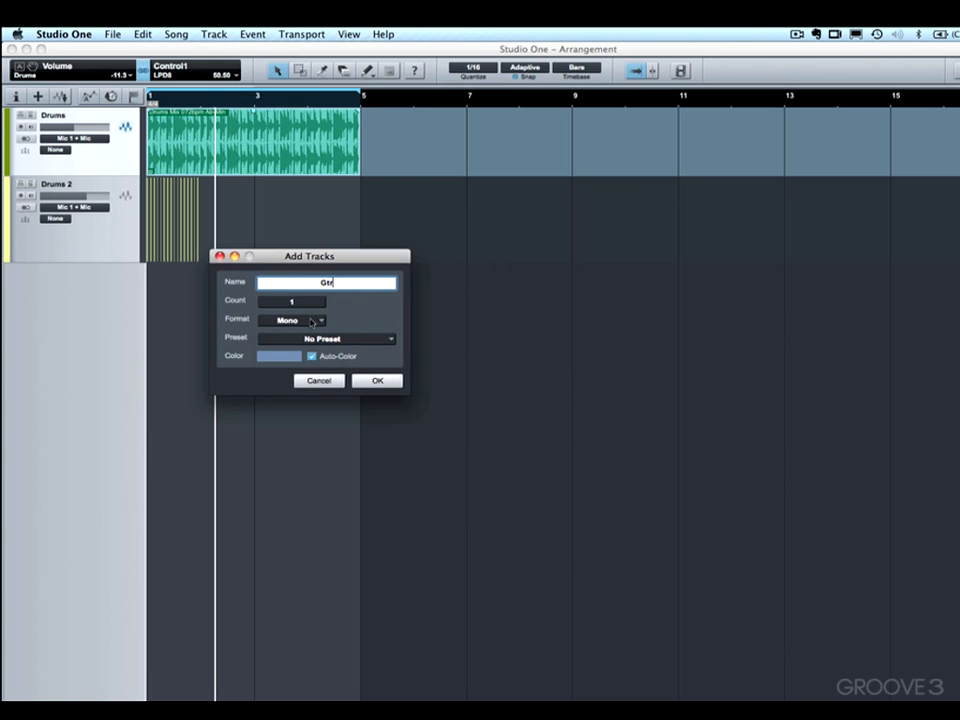
pyautogui.click(314, 318)
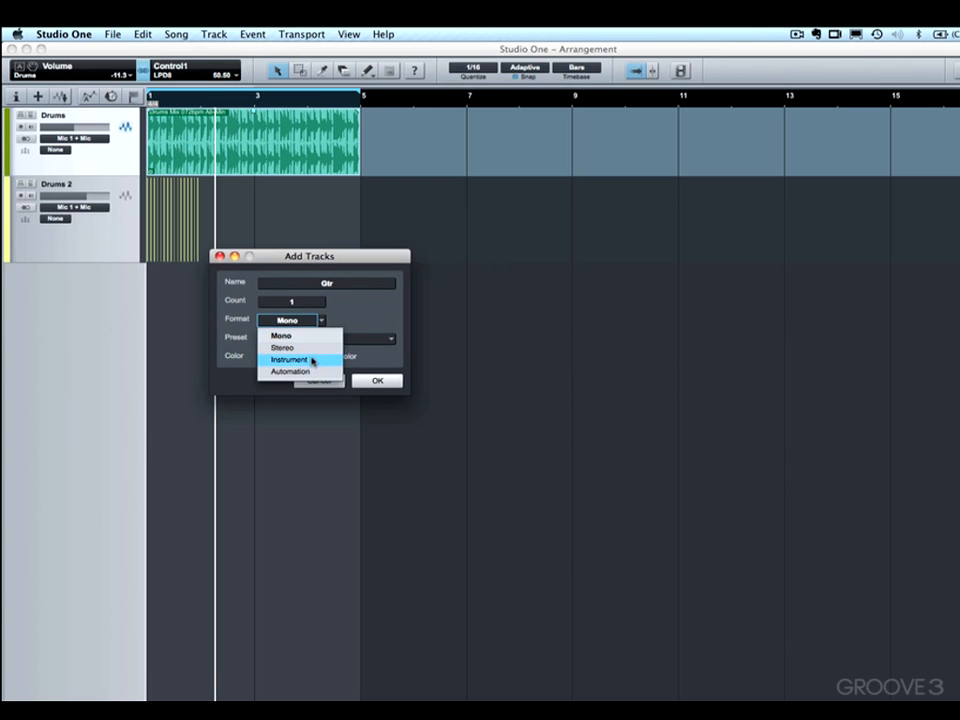
pyautogui.click(305, 337)
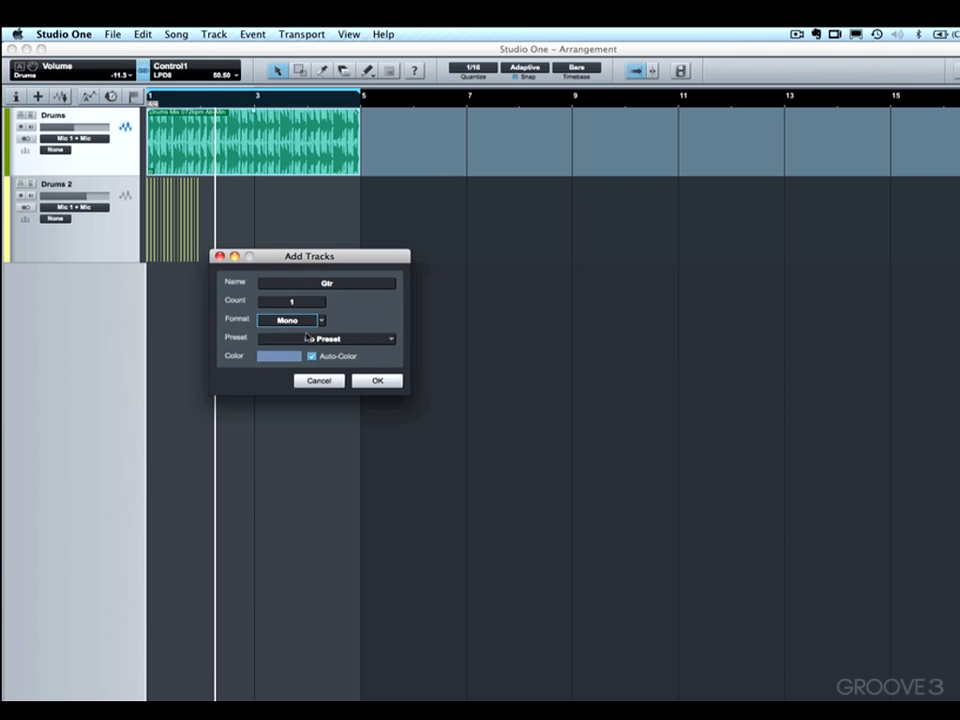
pyautogui.click(312, 340)
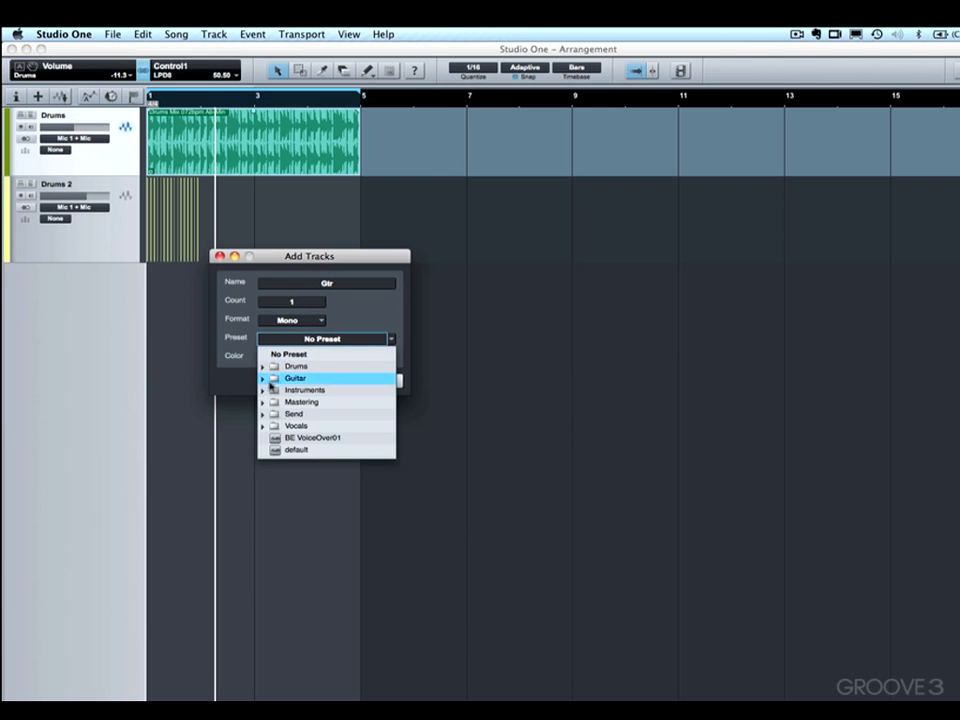
pyautogui.click(318, 349)
pyautogui.click(372, 384)
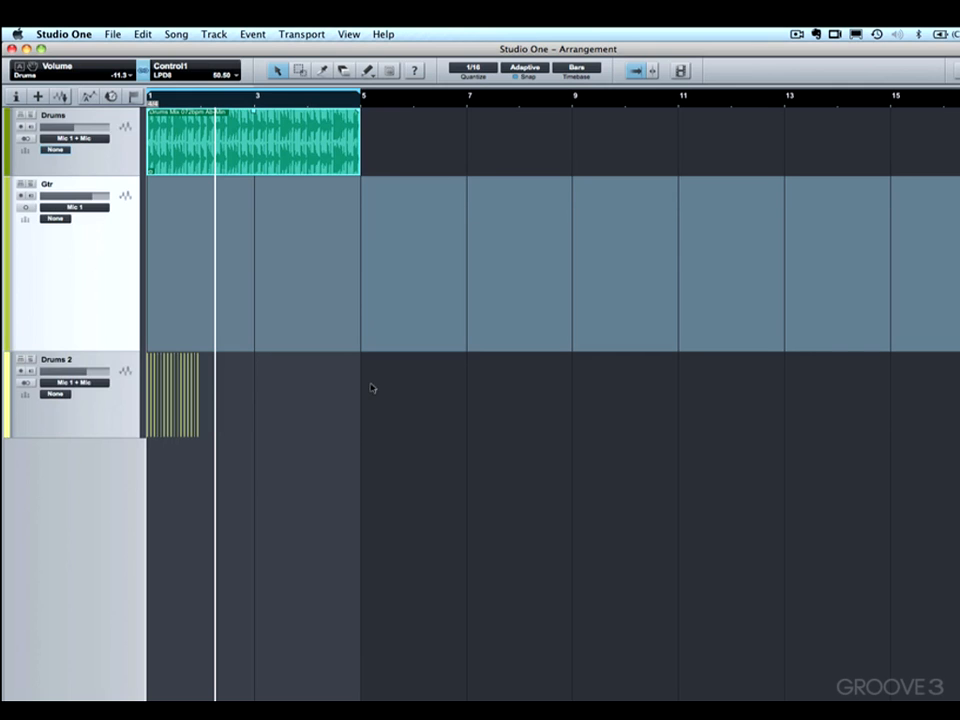
pyautogui.moveTo(124, 351); pyautogui.dragTo(120, 266)
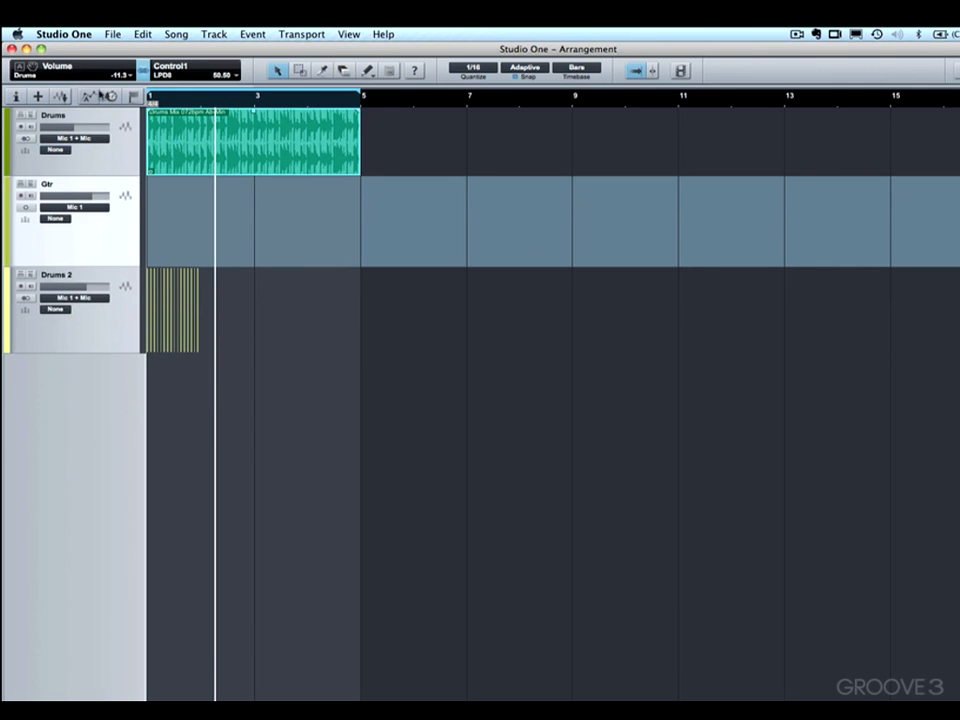
# Add three more mono tracks named Gtr with no preset
pyautogui.click(38, 97)
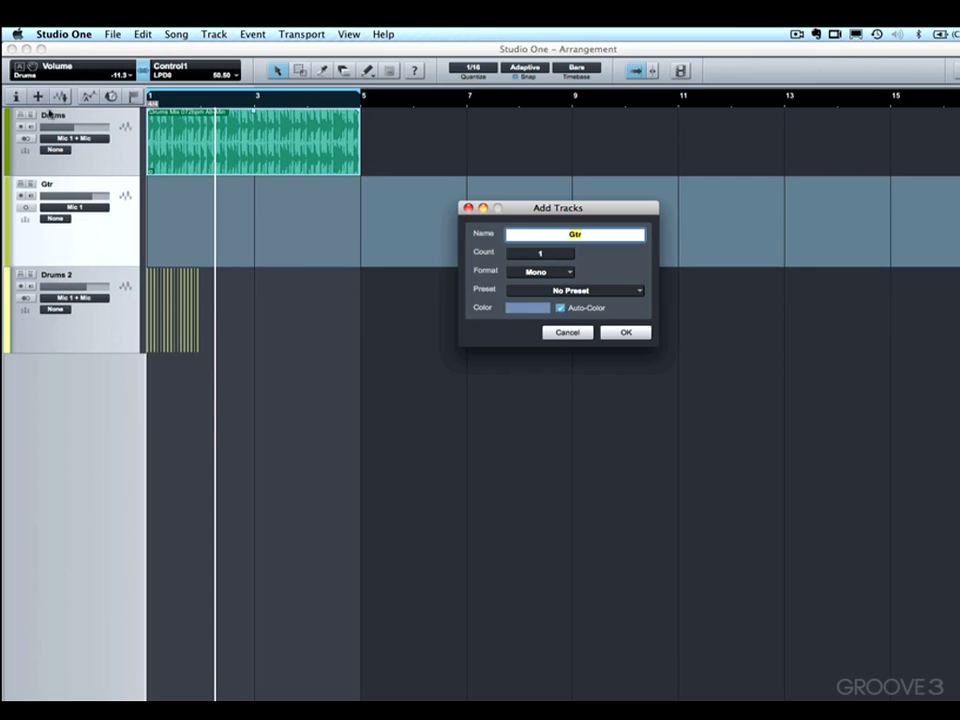
pyautogui.click(550, 255)
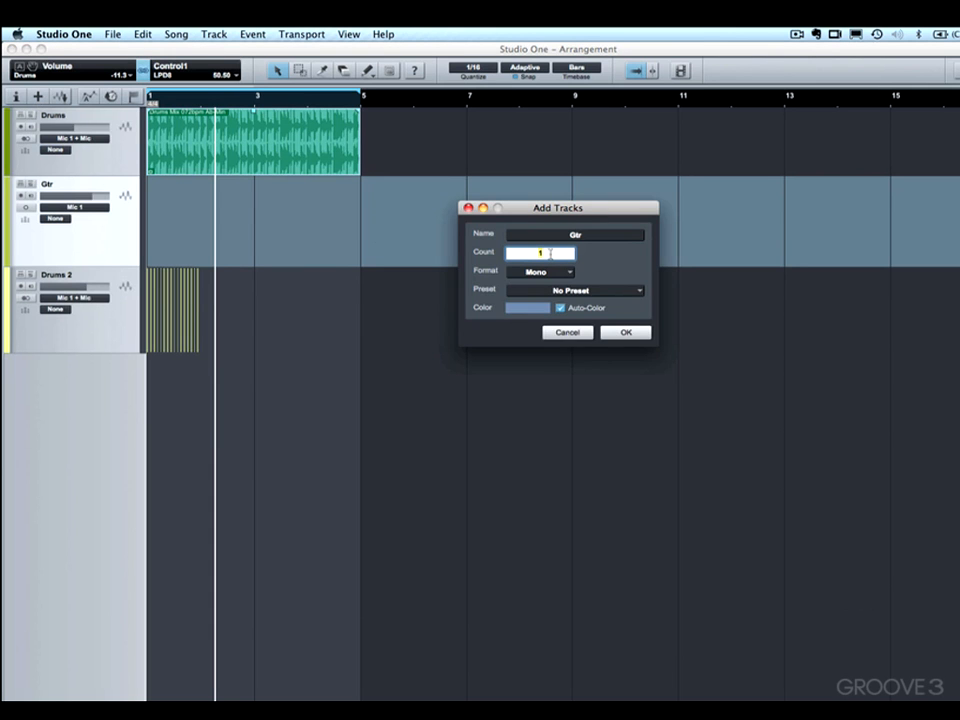
pyautogui.press('Return')
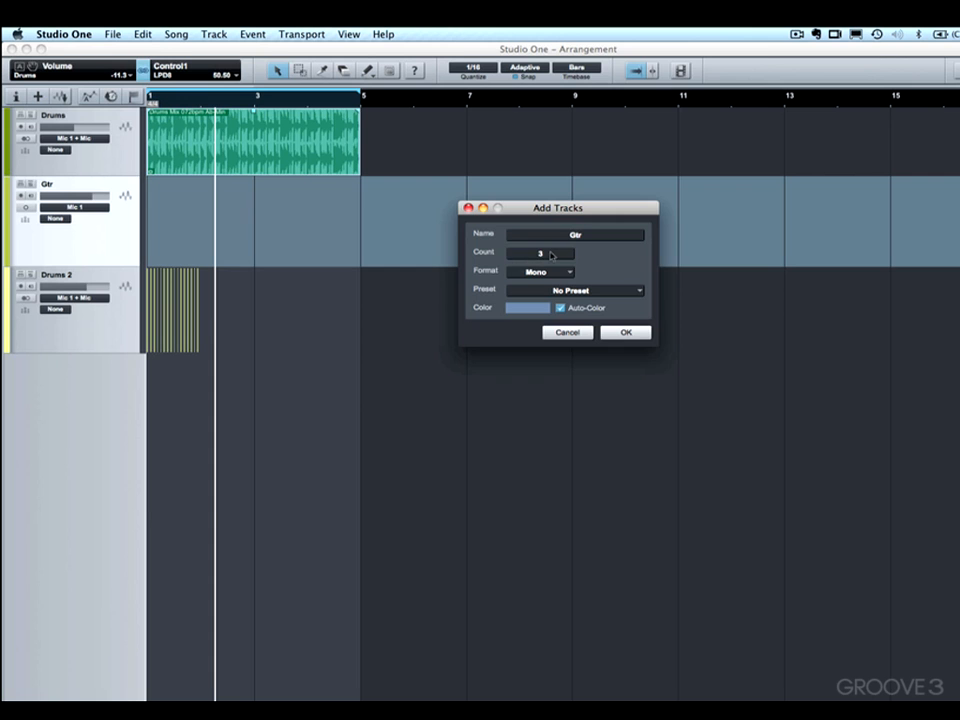
pyautogui.press('Return')
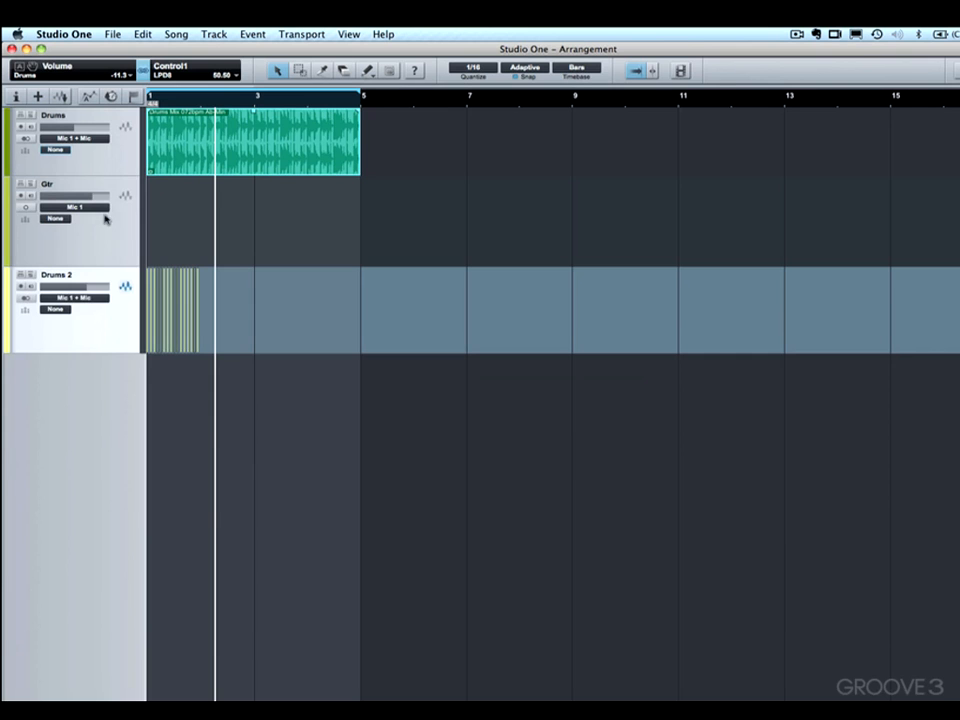
# Delete the Gtr track between Drums and Drums 2
pyautogui.click(101, 243)
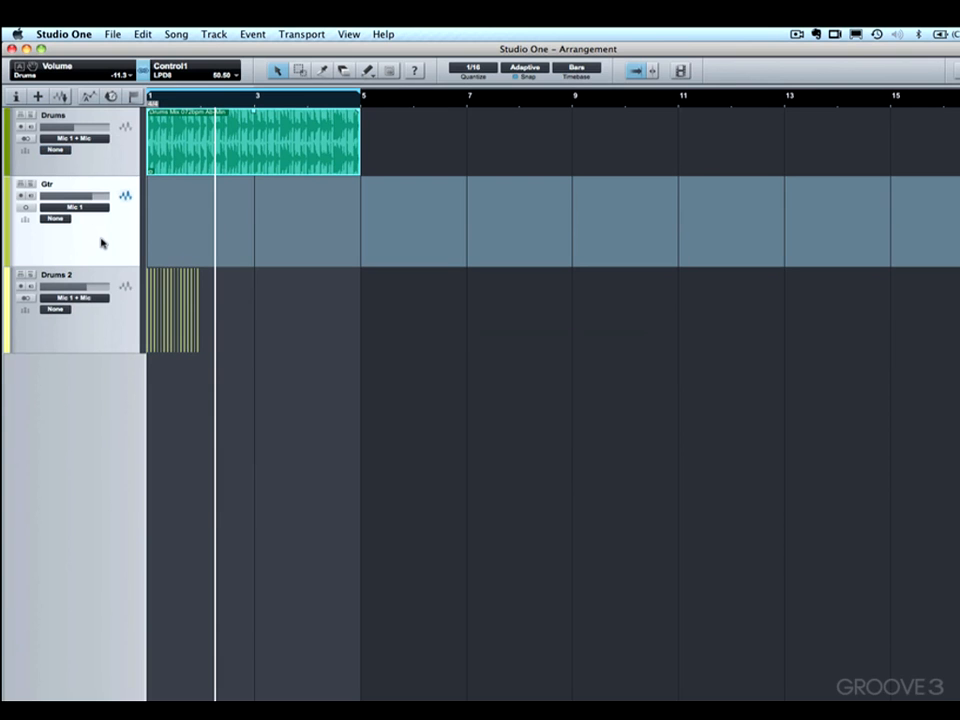
pyautogui.press('Delete')
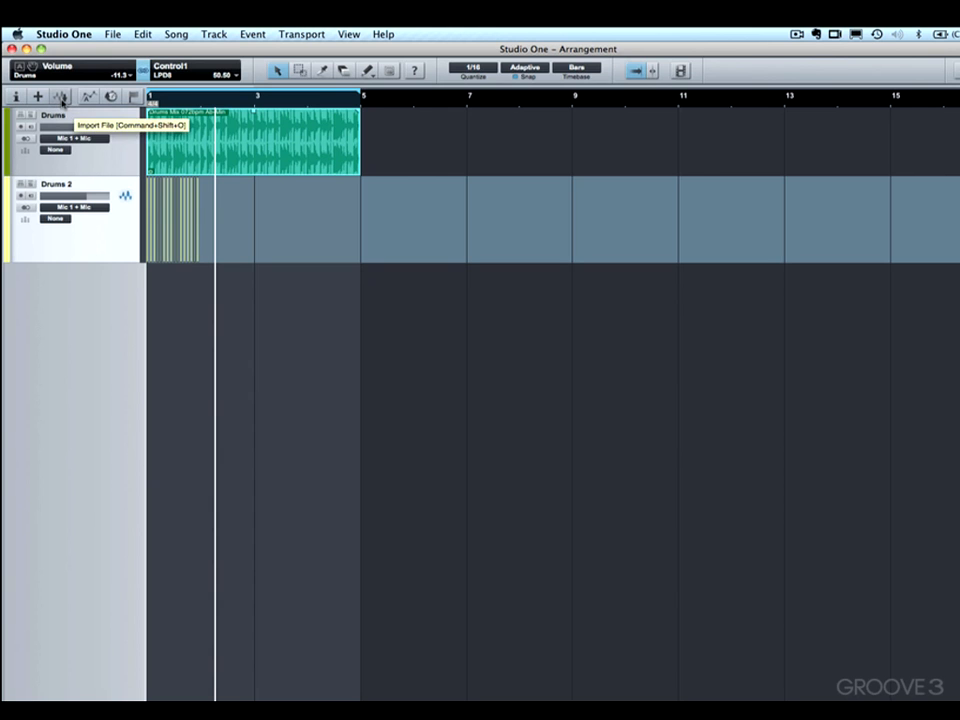
# Open the Import Files dialog and close it without importing anything
pyautogui.click(62, 97)
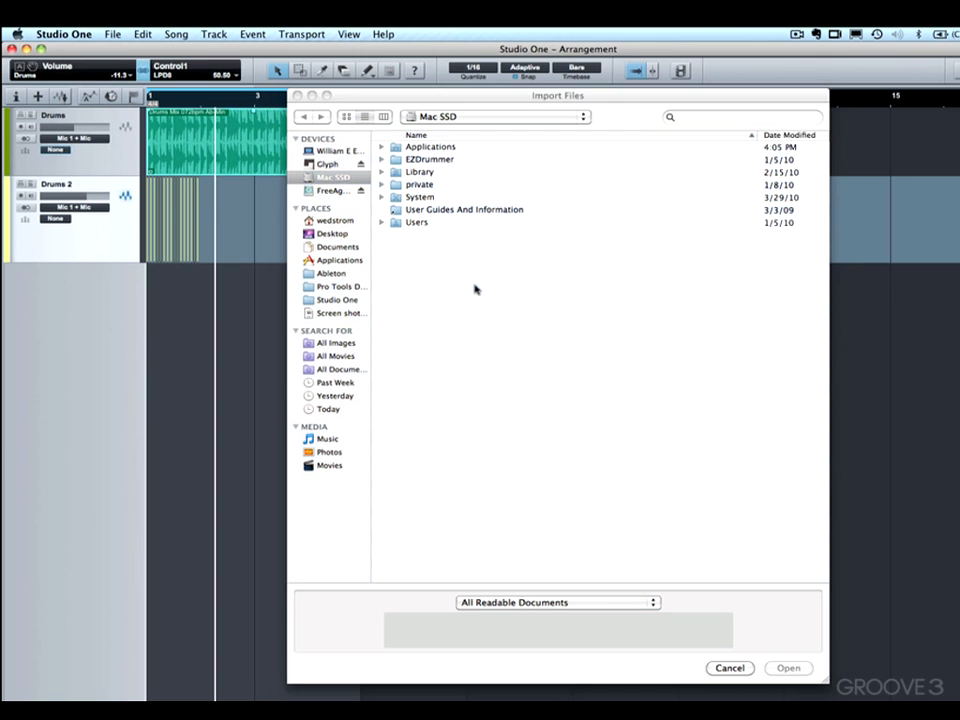
pyautogui.click(730, 669)
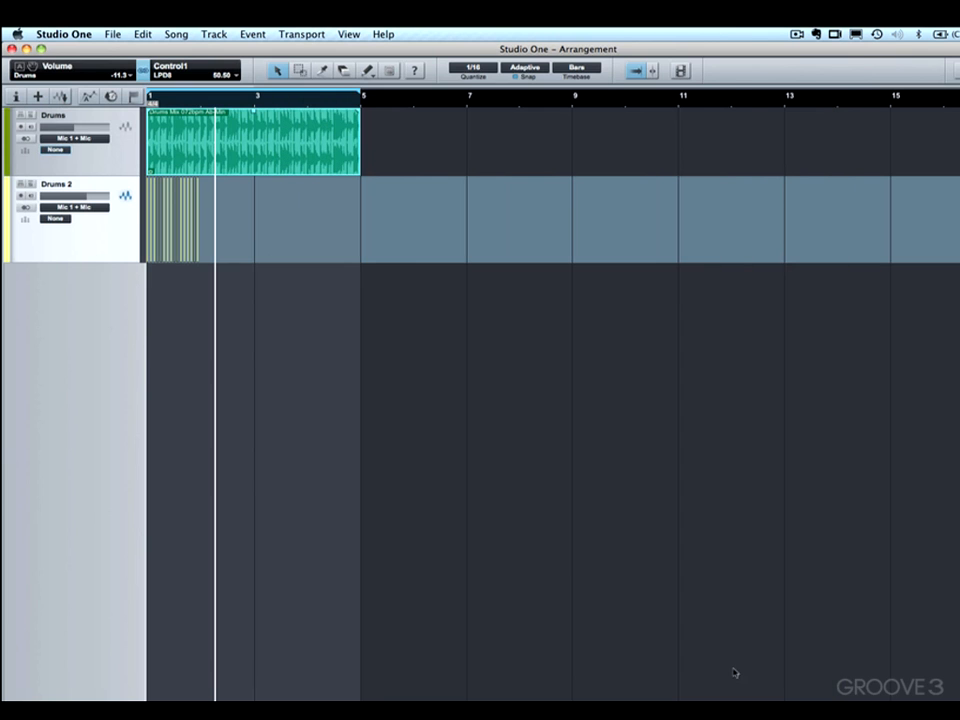
# Display the automation, lower the Drums track's volume envelope to -17.3 dB, and hide the automation again
pyautogui.click(87, 99)
pyautogui.click(87, 99)
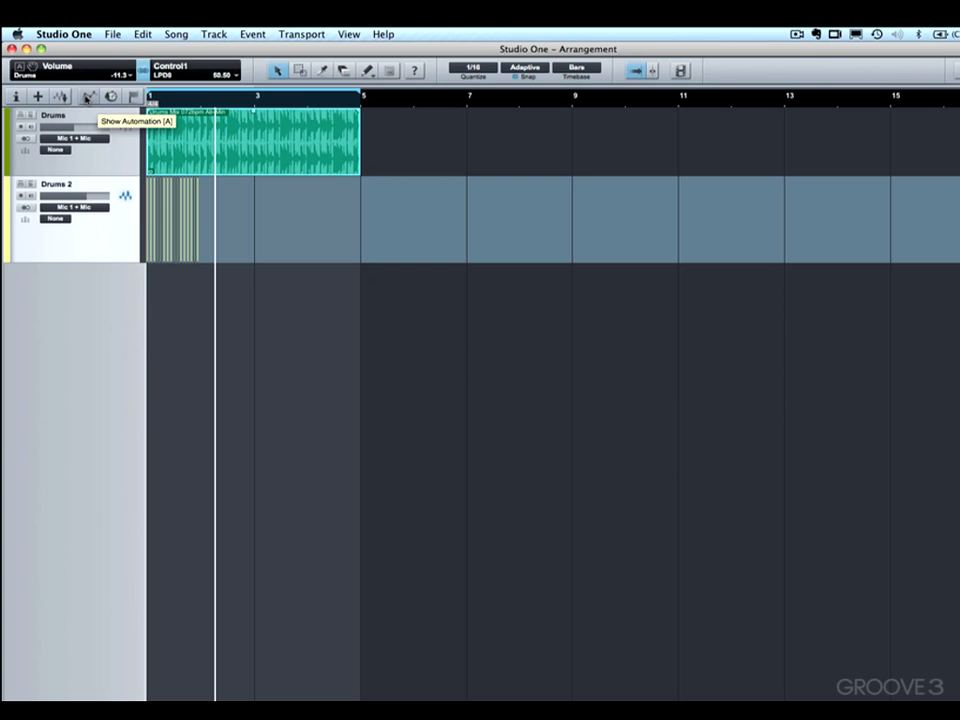
pyautogui.click(92, 152)
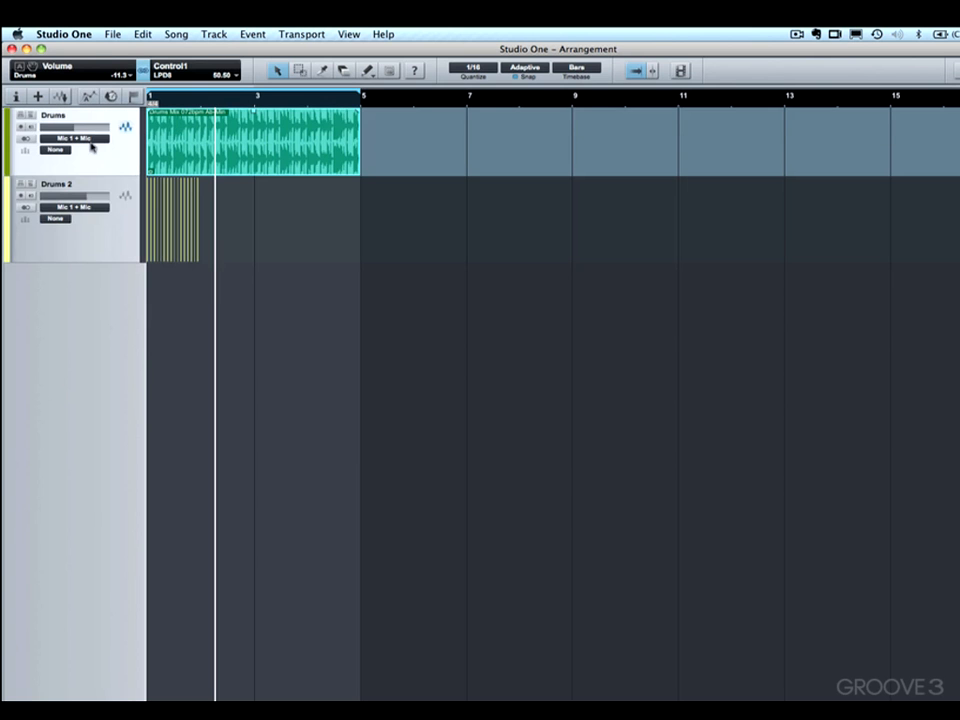
pyautogui.click(110, 233)
pyautogui.click(93, 161)
pyautogui.click(114, 248)
pyautogui.click(101, 152)
pyautogui.click(88, 97)
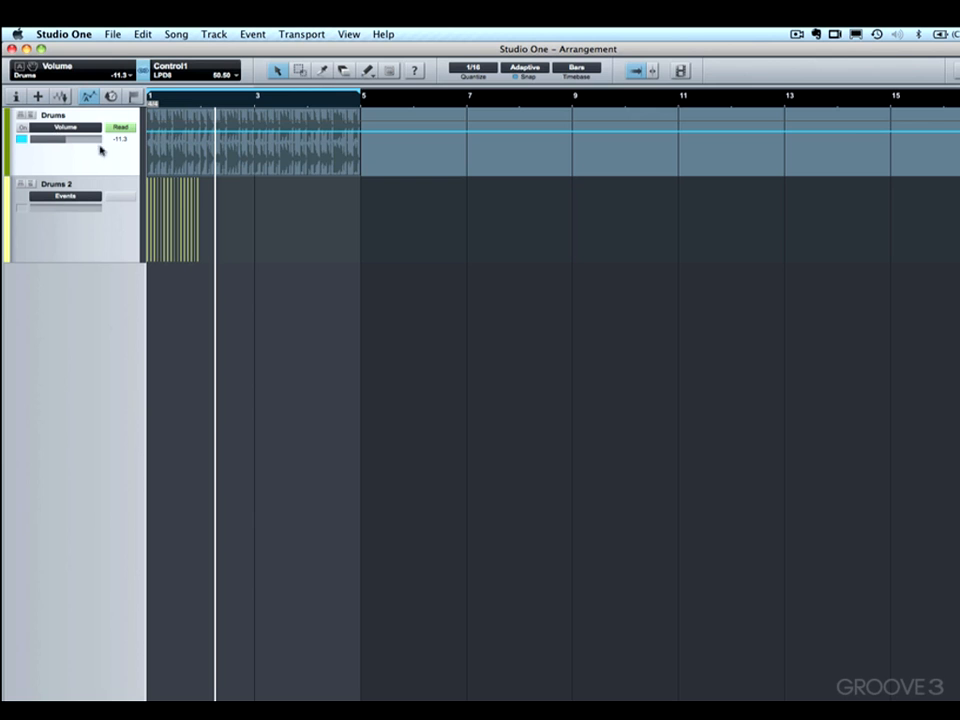
pyautogui.moveTo(193, 133); pyautogui.dragTo(194, 144)
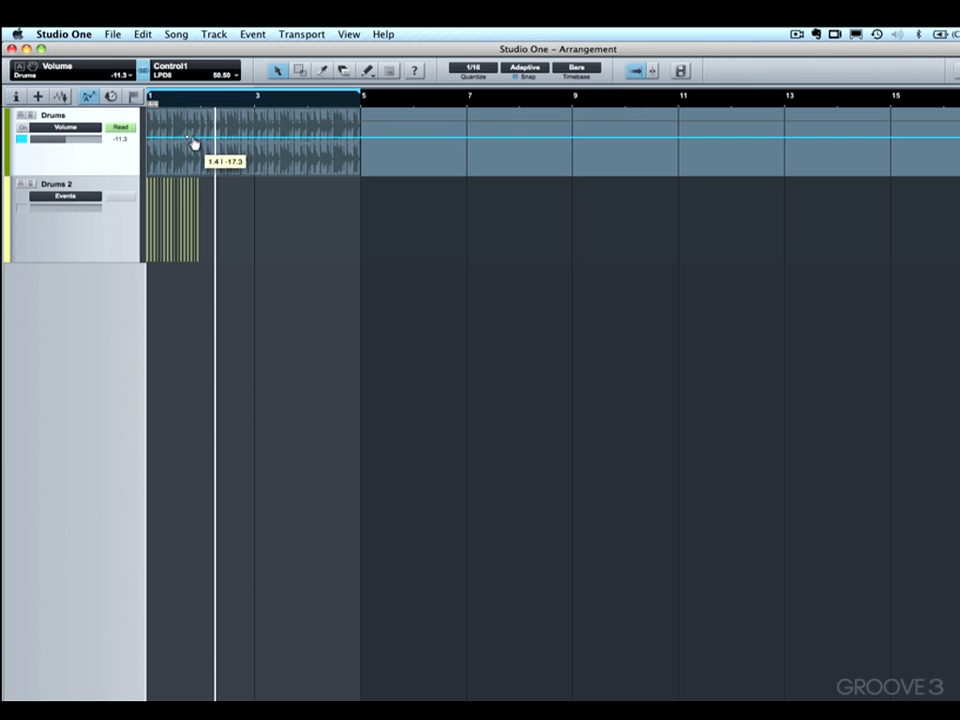
pyautogui.click(88, 98)
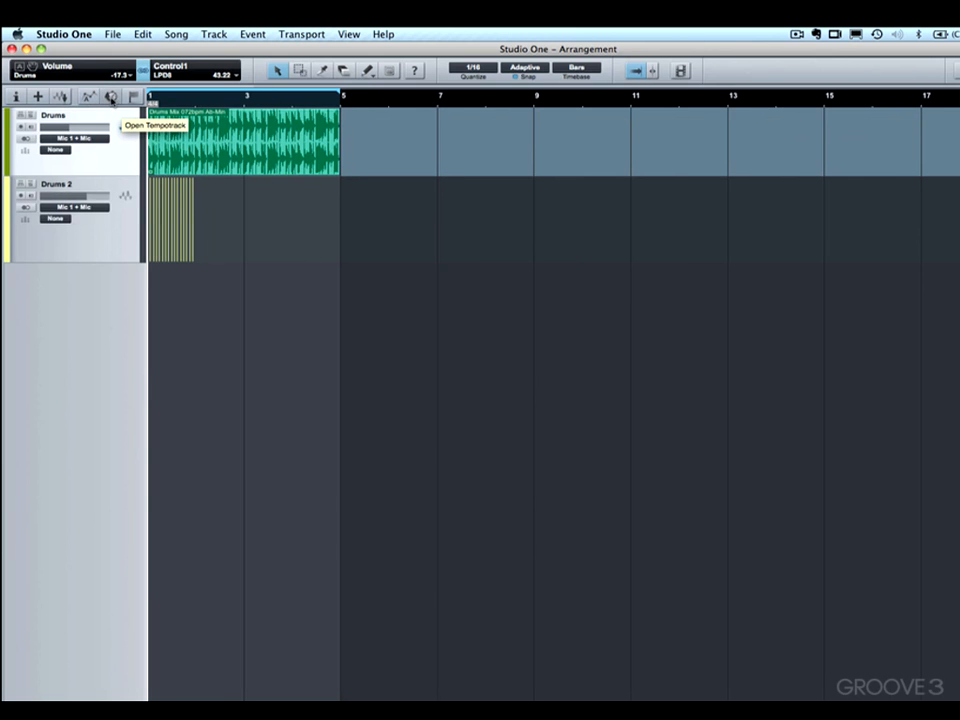
# Open the tempo track and insert a tempo change to 90 BPM at bar 3
pyautogui.click(111, 97)
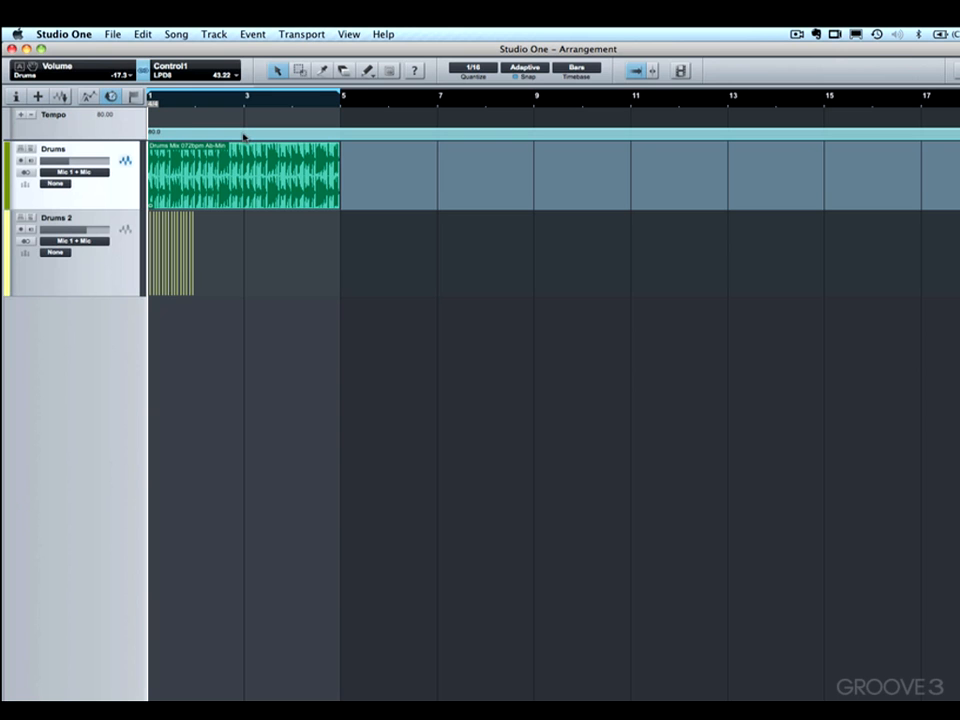
pyautogui.click(321, 70)
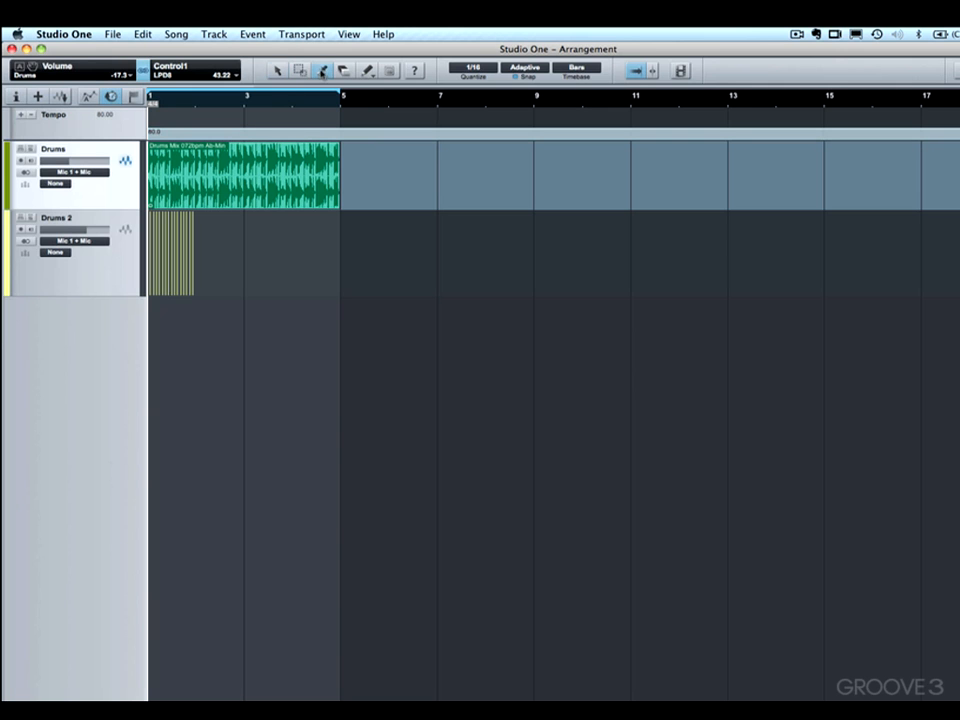
pyautogui.click(248, 128)
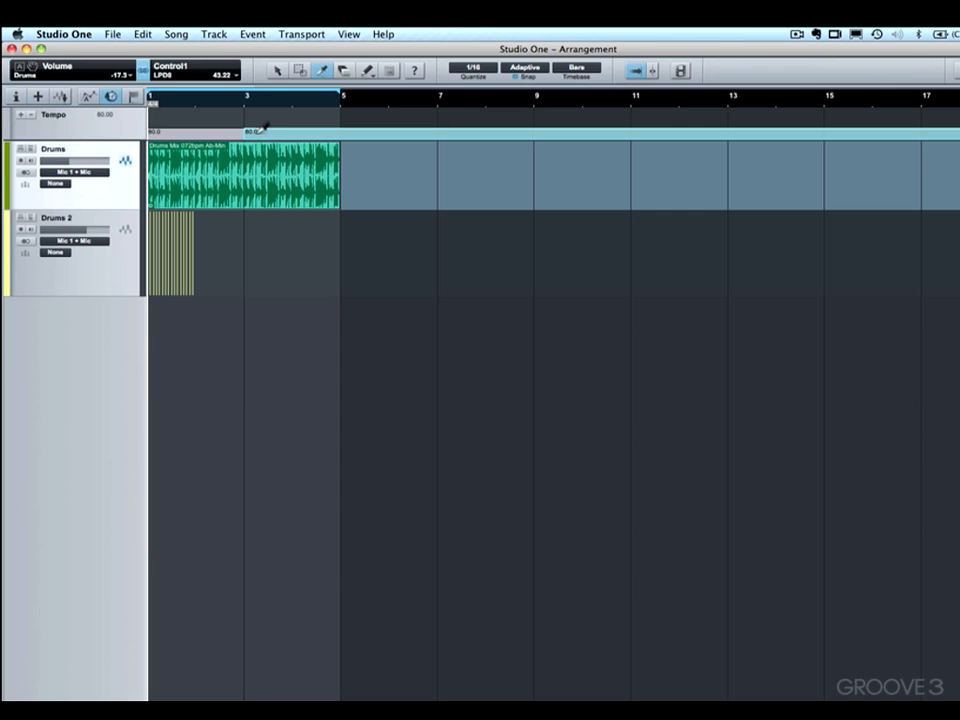
pyautogui.click(267, 100)
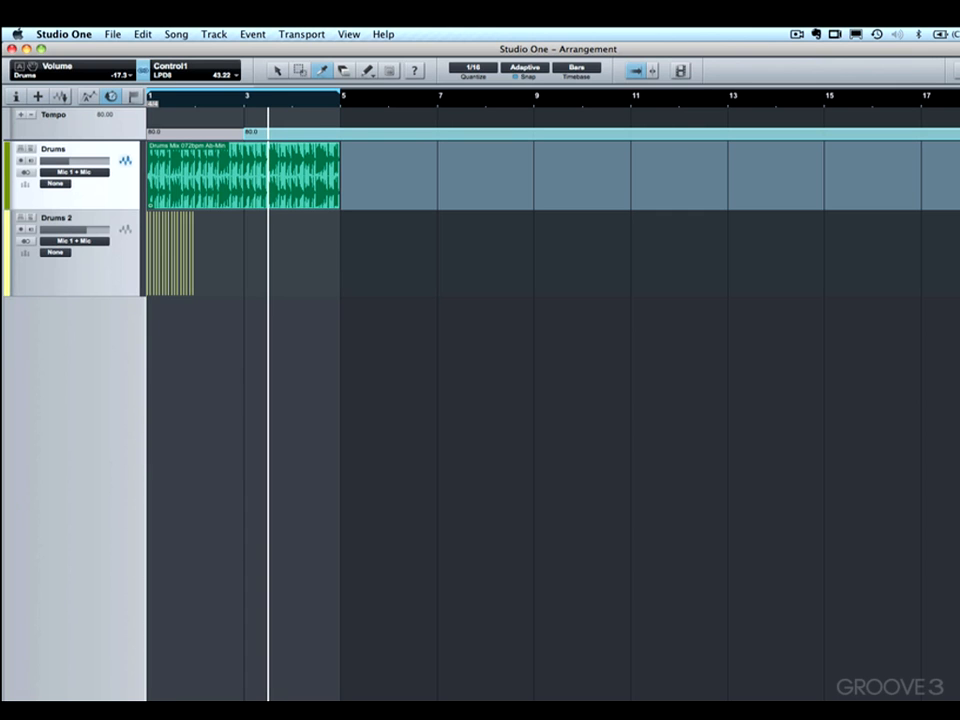
pyautogui.press('Return')
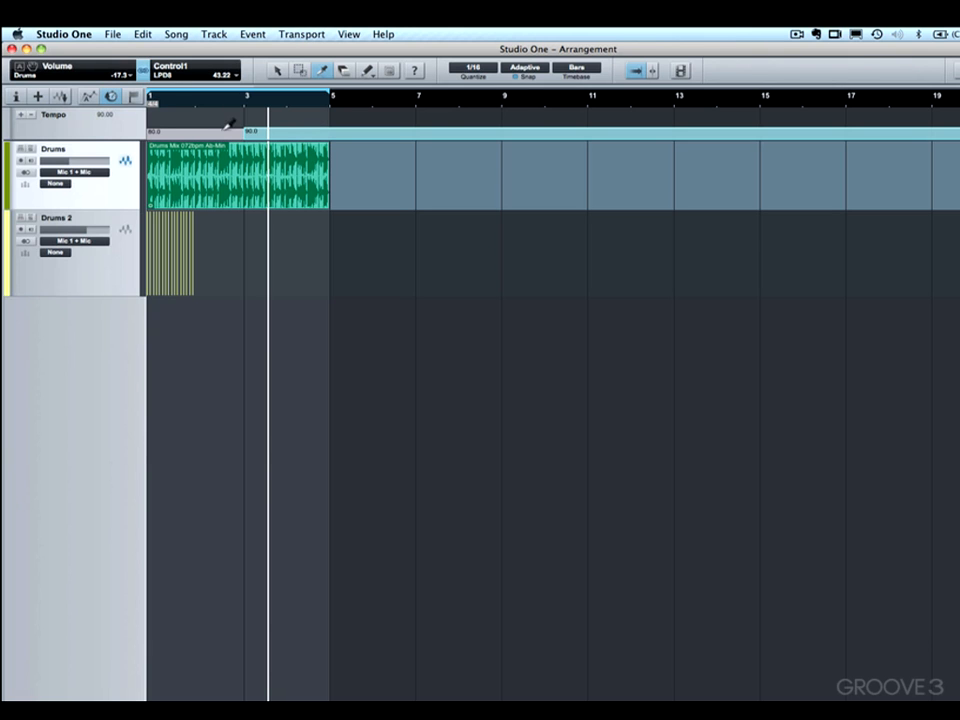
# Raise the tempo of the section starting at bar 3 to 133 BPM
pyautogui.click(277, 70)
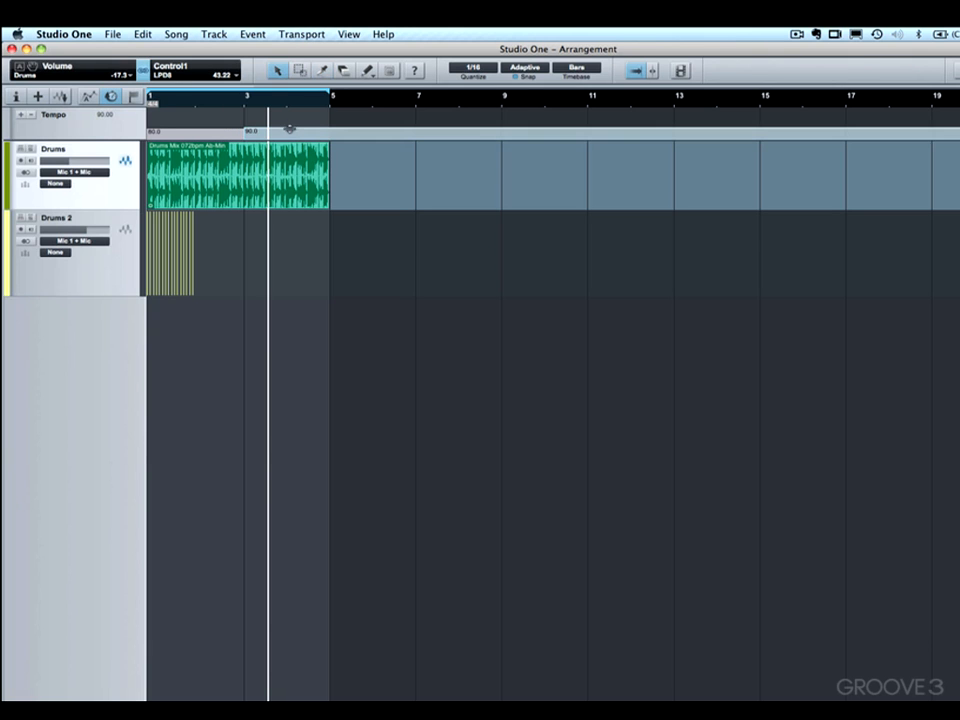
pyautogui.moveTo(289, 129); pyautogui.dragTo(288, 126)
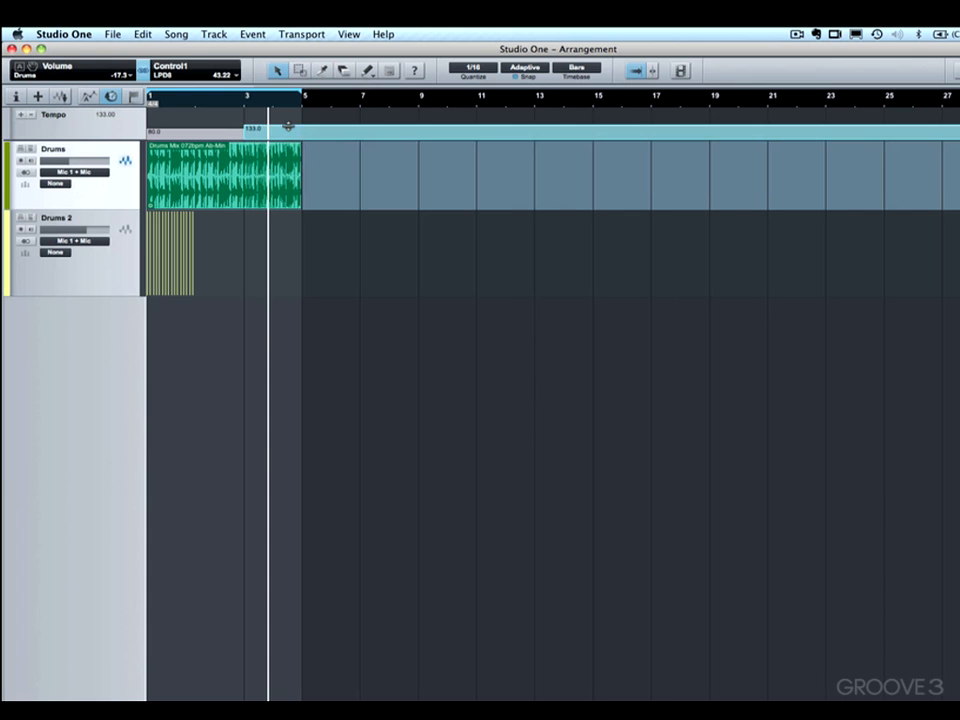
# Delete the tempo change at bar 3 and hide the tempo track
pyautogui.click(291, 128)
pyautogui.press('Delete')
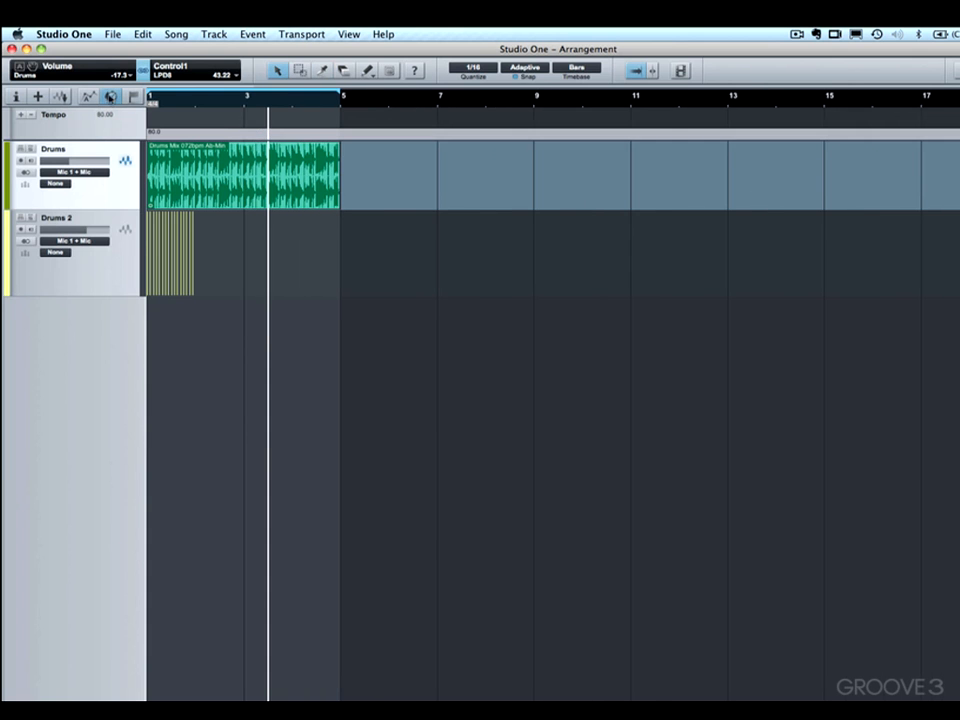
pyautogui.click(111, 97)
# Show the marker track and insert a marker halfway through bar 2
pyautogui.click(133, 97)
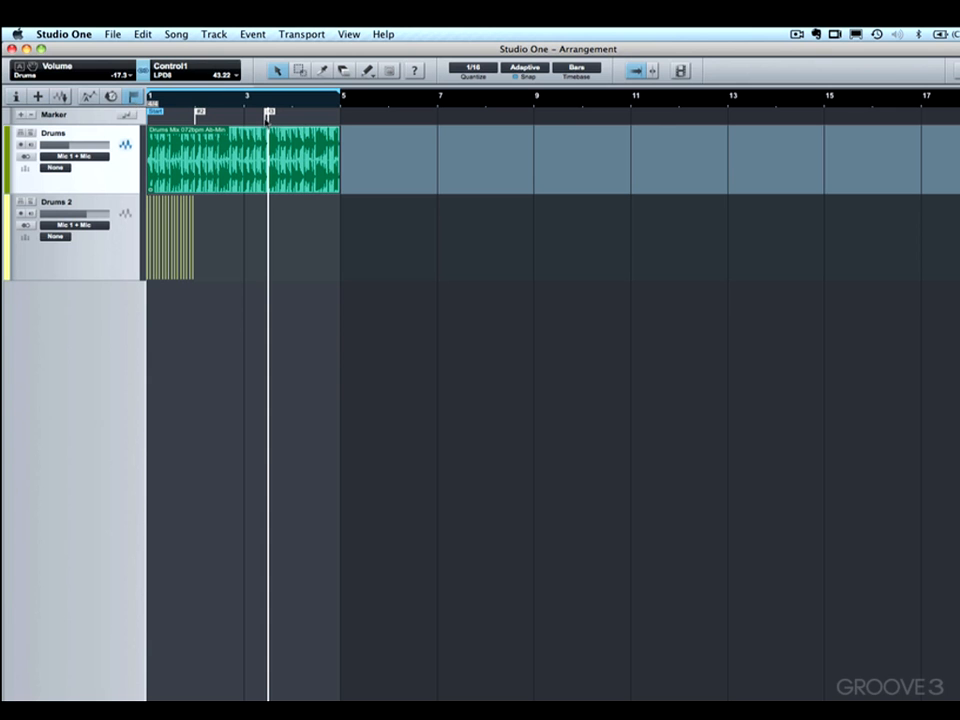
pyautogui.moveTo(218, 107); pyautogui.dragTo(236, 138)
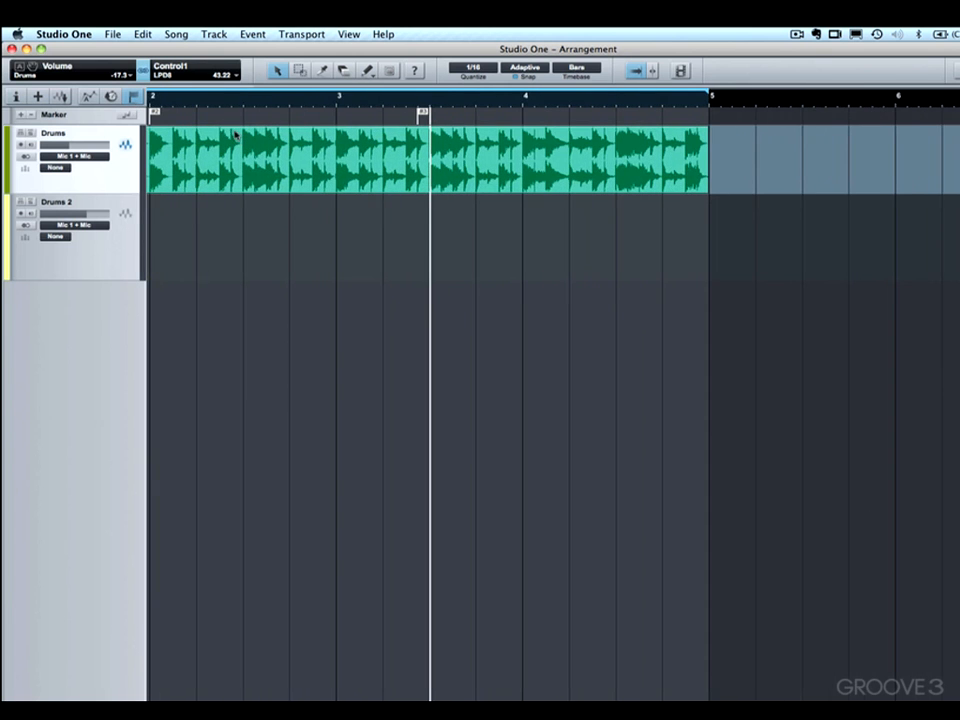
pyautogui.hscroll(-4, 229, 260)
pyautogui.click(427, 99)
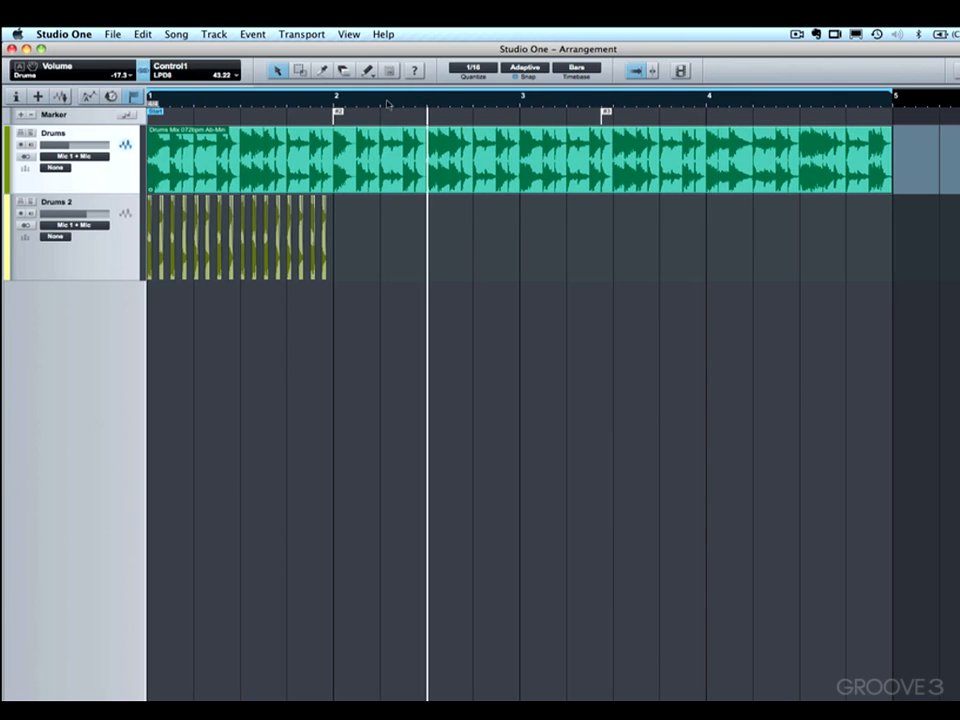
pyautogui.click(381, 103)
pyautogui.click(22, 115)
# Rename the new marker Chorus and move it to beat 4 of bar 2
pyautogui.doubleClick(434, 114)
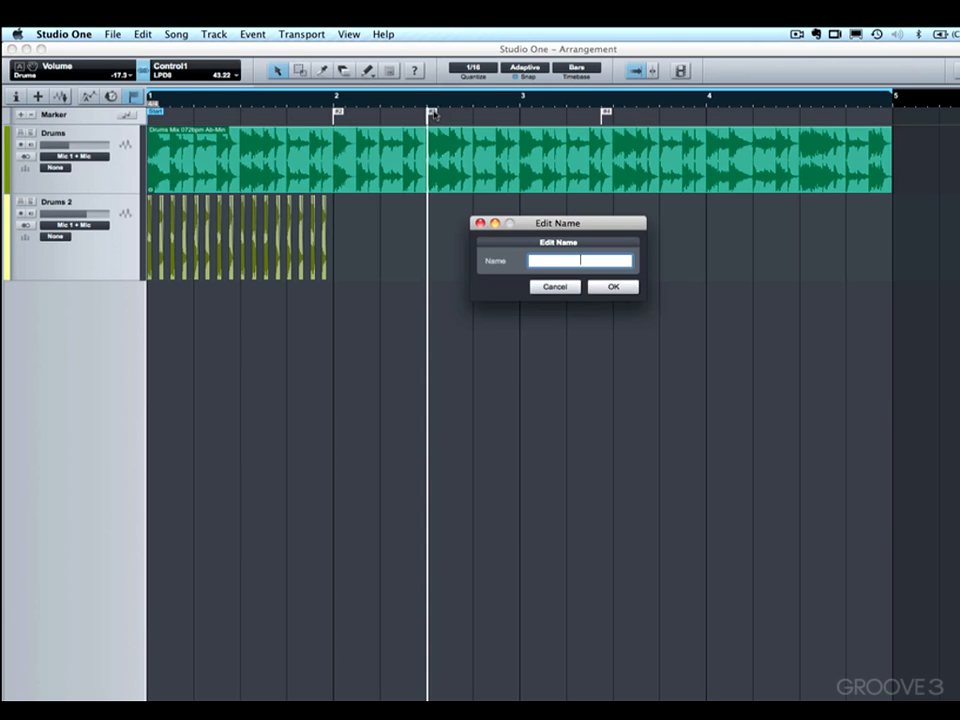
pyautogui.write('Chorus')
pyautogui.press('Return')
pyautogui.moveTo(434, 112)
pyautogui.mouseDown()
pyautogui.moveTo(506, 117)
pyautogui.moveTo(448, 116)
pyautogui.moveTo(485, 116)
pyautogui.mouseUp()
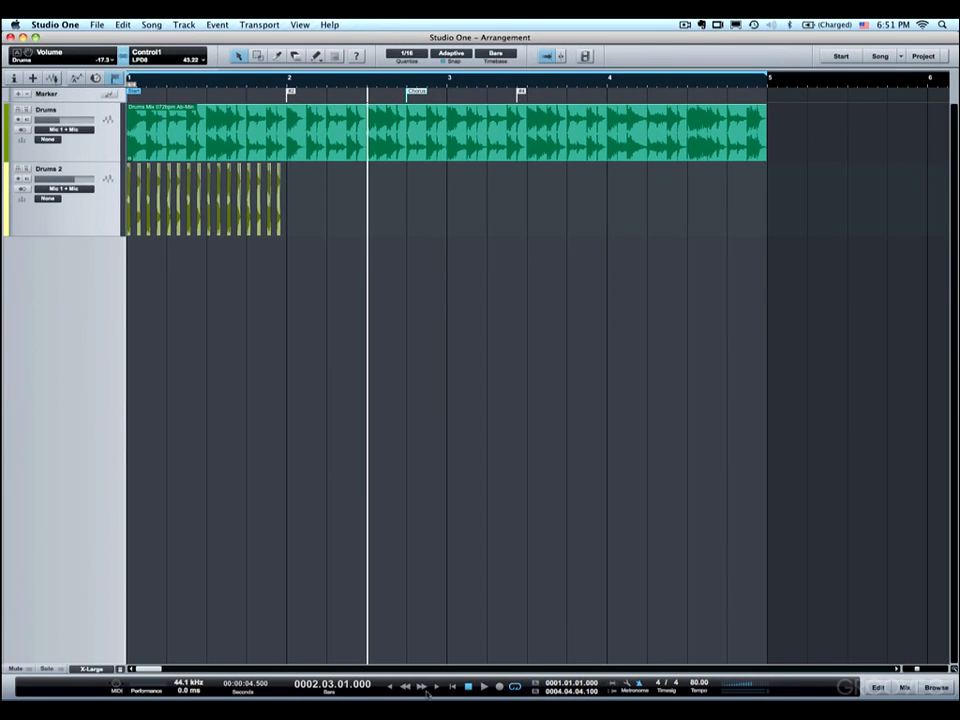
# Jump the playback cursor back and forth between the markers, ending at bar 2, and hide the marker track
pyautogui.click(391, 687)
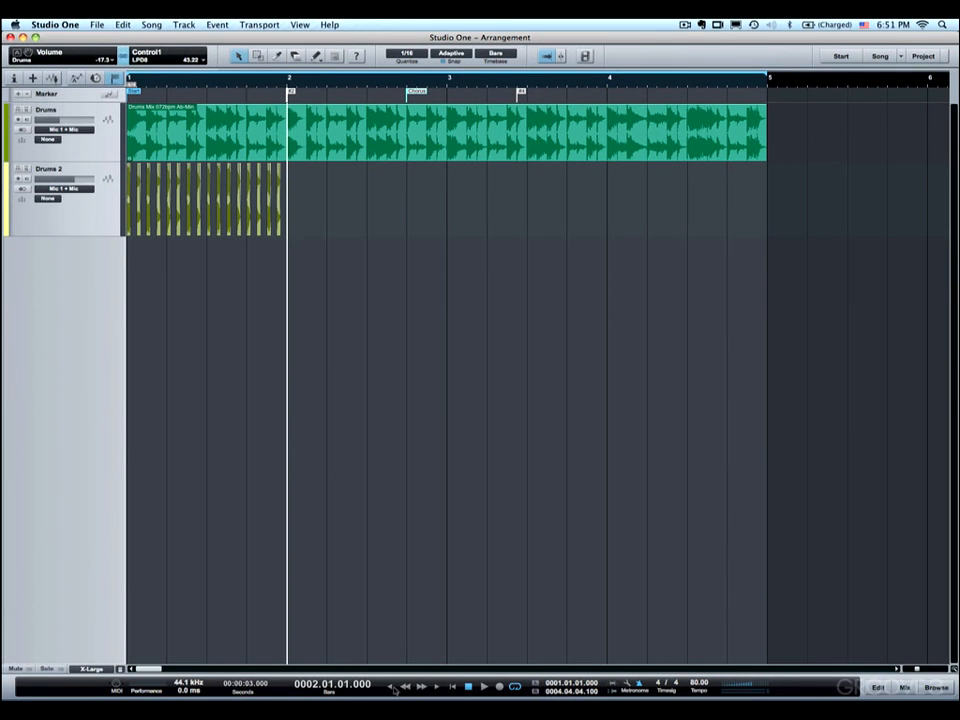
pyautogui.click(436, 690)
pyautogui.click(391, 687)
pyautogui.click(115, 78)
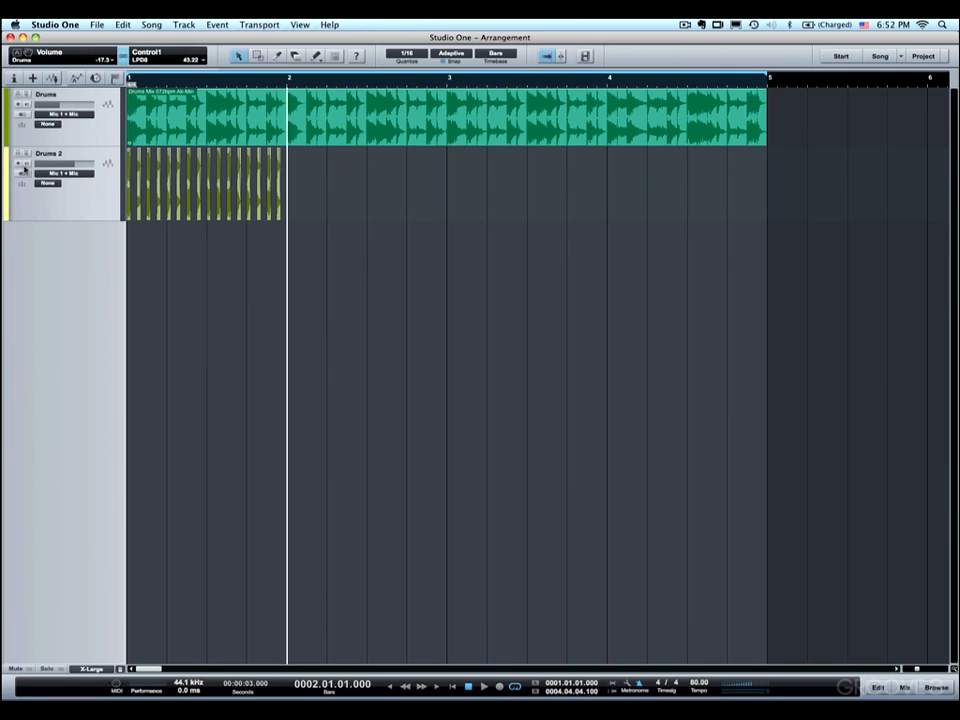
# Lower the Drums 2 track's volume to -6.1 dB and briefly display its volume automation envelope
pyautogui.click(168, 228)
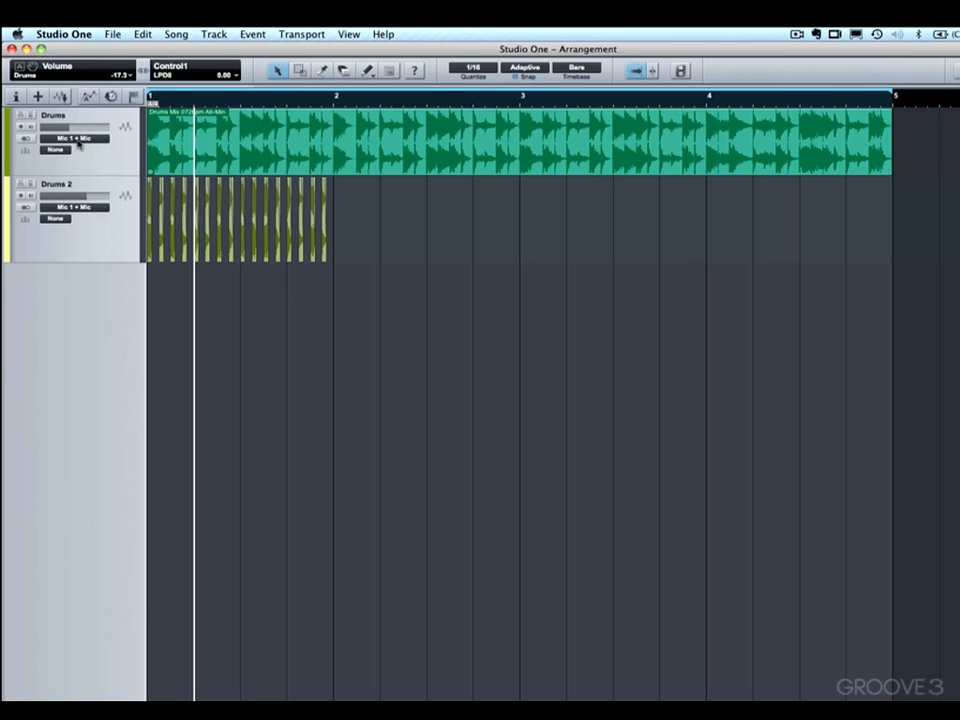
pyautogui.moveTo(87, 202)
pyautogui.mouseDown()
pyautogui.moveTo(62, 207)
pyautogui.moveTo(83, 206)
pyautogui.mouseUp()
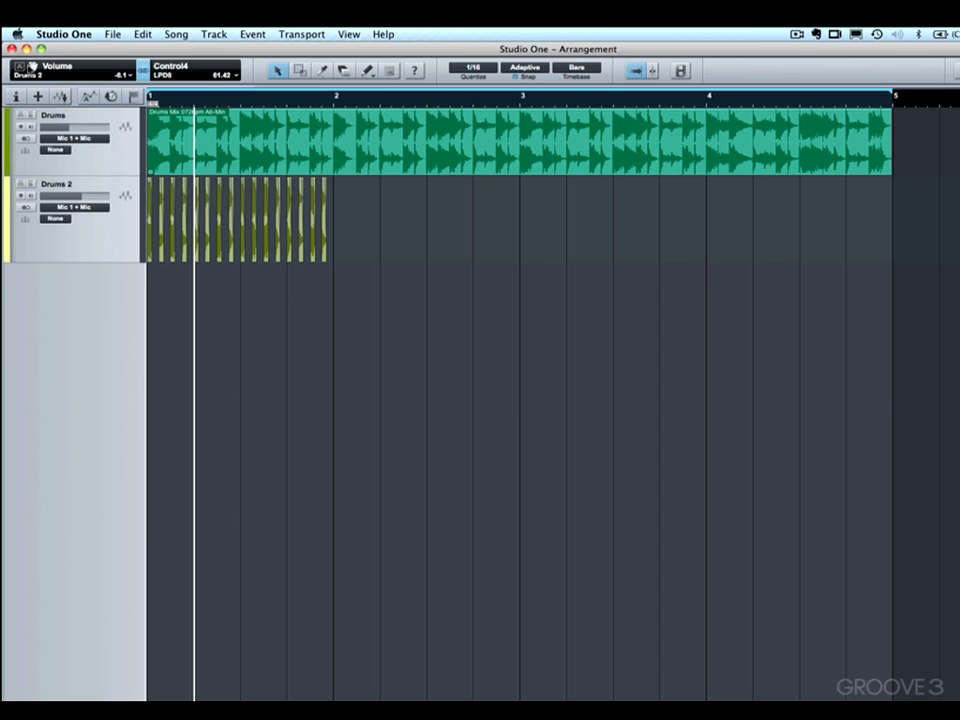
pyautogui.click(19, 67)
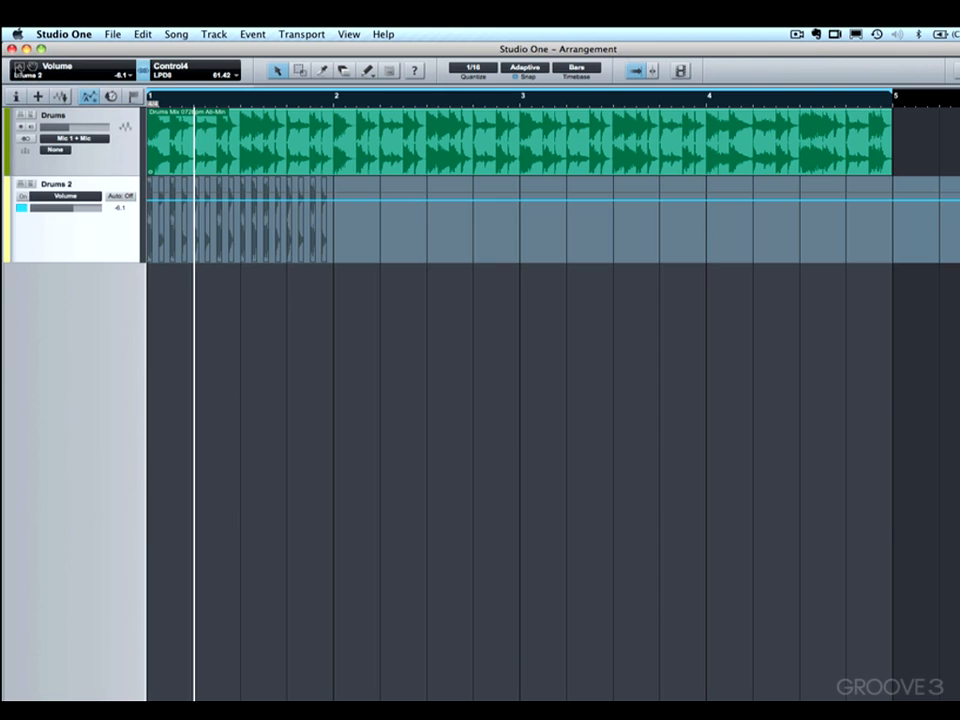
pyautogui.click(93, 102)
pyautogui.click(93, 102)
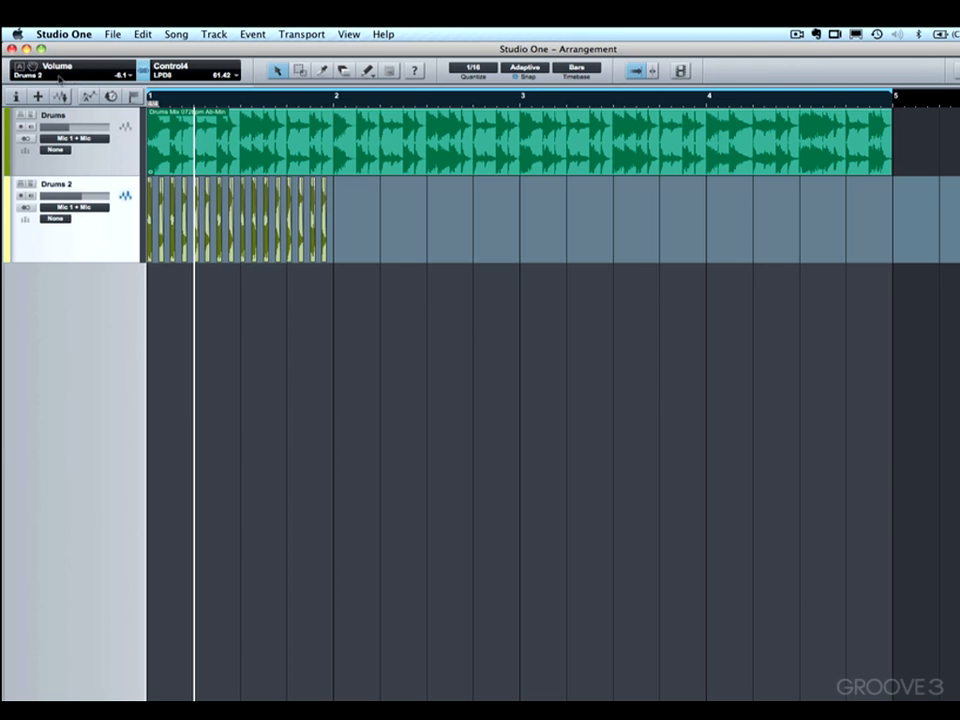
# Try a separate automation track for the Drums 2 volume, lowering its envelope with points just after beat 1.3 and bar 2
pyautogui.moveTo(31, 66); pyautogui.dragTo(57, 346)
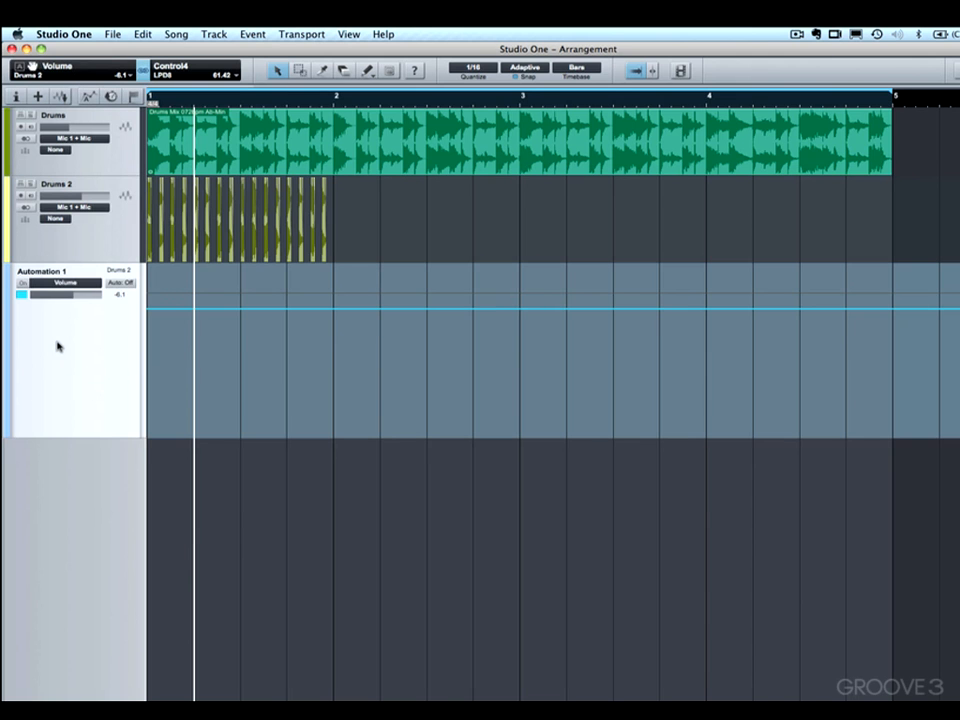
pyautogui.moveTo(227, 317); pyautogui.dragTo(257, 334)
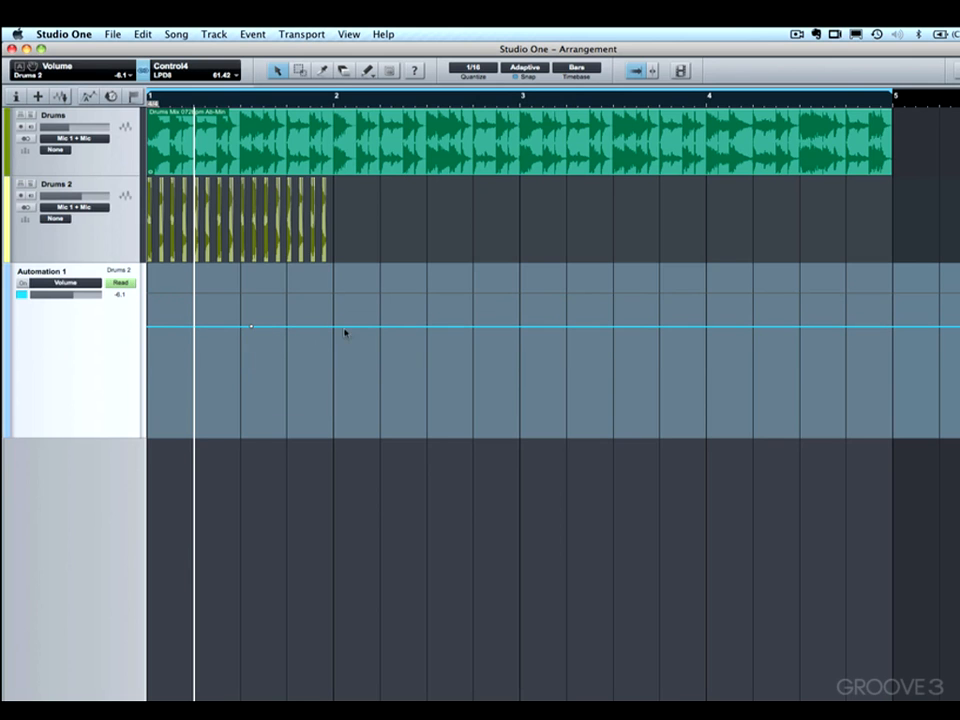
pyautogui.moveTo(346, 333); pyautogui.dragTo(357, 360)
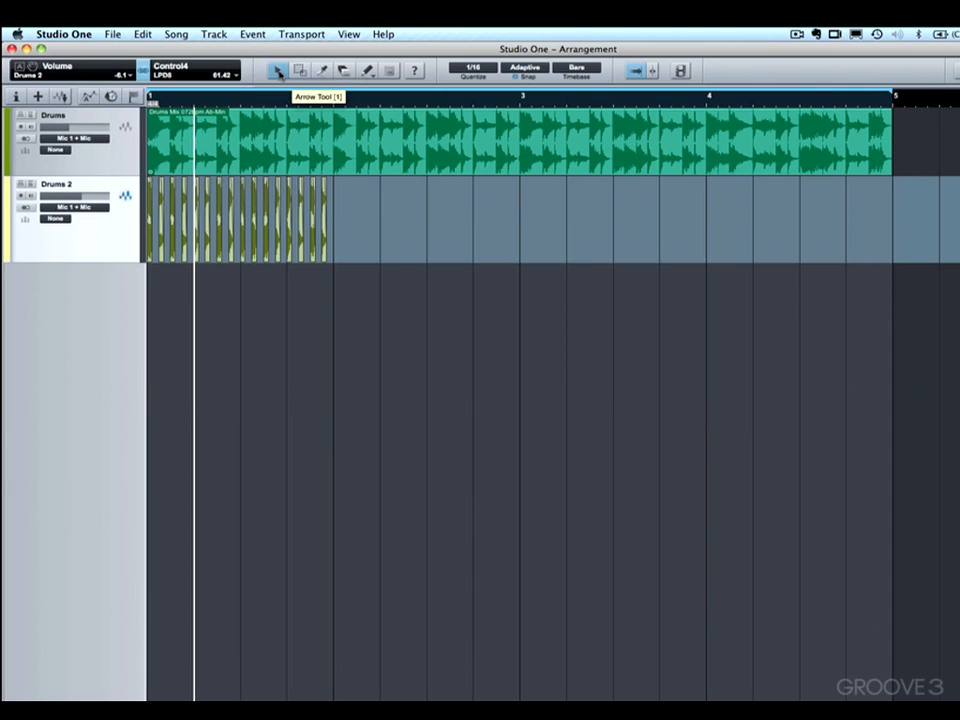
# Activate the Range, Split, Eraser and Paint tools in turn and return to the Arrow tool
pyautogui.click(301, 73)
pyautogui.click(322, 70)
pyautogui.click(344, 70)
pyautogui.click(368, 70)
pyautogui.click(278, 72)
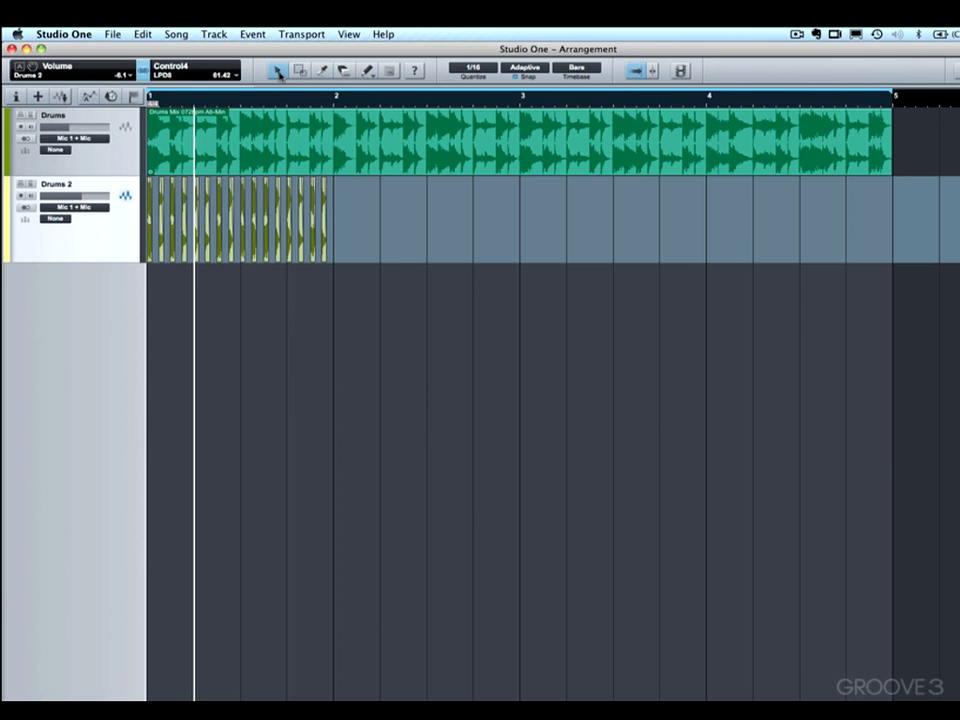
# Cycle repeatedly through the editing tools with their numbered shortcuts, finishing on the Arrow tool
pyautogui.press('4')
pyautogui.press('5')
pyautogui.press('6')
pyautogui.press('1')
pyautogui.press('2')
pyautogui.press('3')
pyautogui.press('1')
pyautogui.press('2')
pyautogui.press('3')
pyautogui.press('4')
pyautogui.press('5')
pyautogui.press('1')
pyautogui.press('2')
pyautogui.press('3')
pyautogui.press('4')
pyautogui.press('5')
pyautogui.press('1')
pyautogui.press('2')
pyautogui.press('3')
pyautogui.press('4')
pyautogui.press('1')
pyautogui.press('2')
pyautogui.press('3')
pyautogui.press('4')
pyautogui.press('1')
pyautogui.press('2')
pyautogui.press('3')
pyautogui.press('1')
# Shorten the fade-in and fade-out of the fourth slice on the Drums 2 track and lower that slice's volume
pyautogui.moveTo(341, 140); pyautogui.dragTo(312, 151)
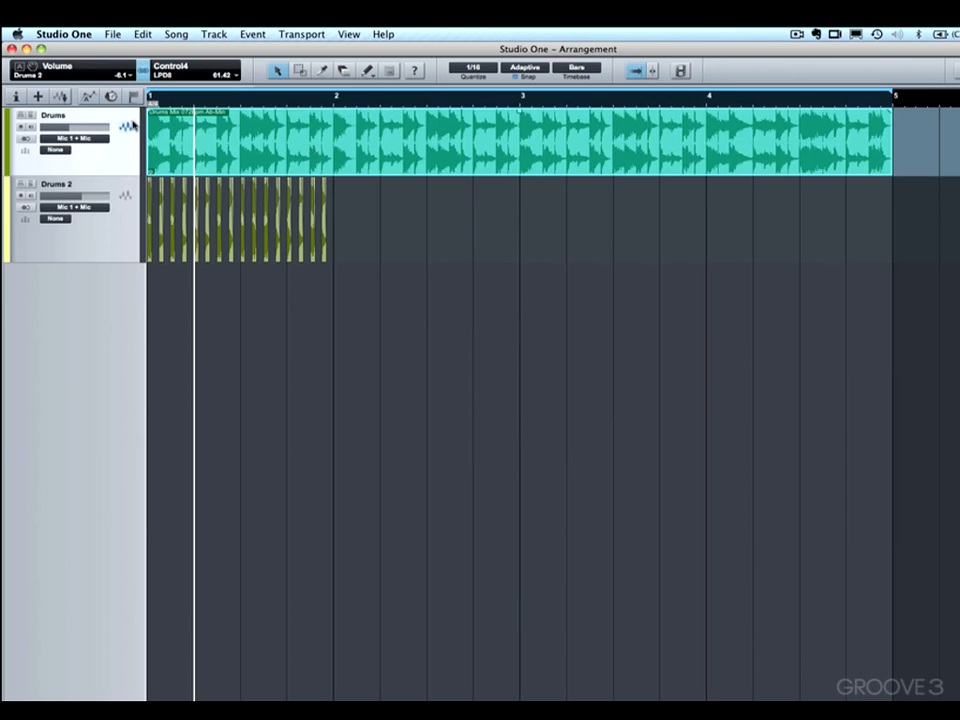
pyautogui.press('e')
pyautogui.press('e')
pyautogui.press('e')
pyautogui.press('e')
pyautogui.press('e')
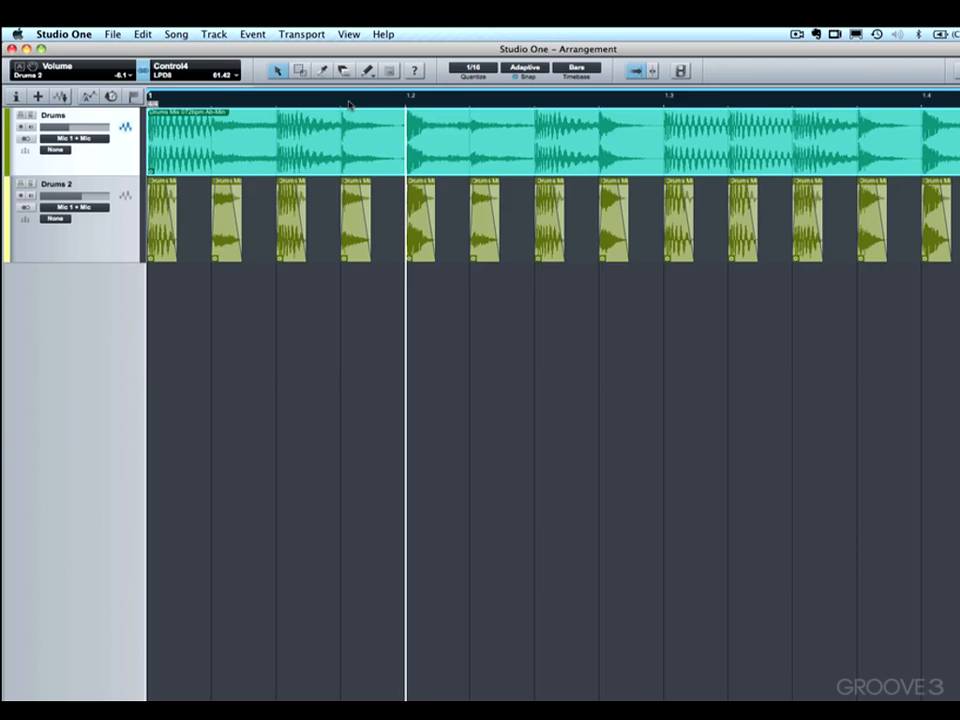
pyautogui.press('e')
pyautogui.press('e')
pyautogui.click(373, 236)
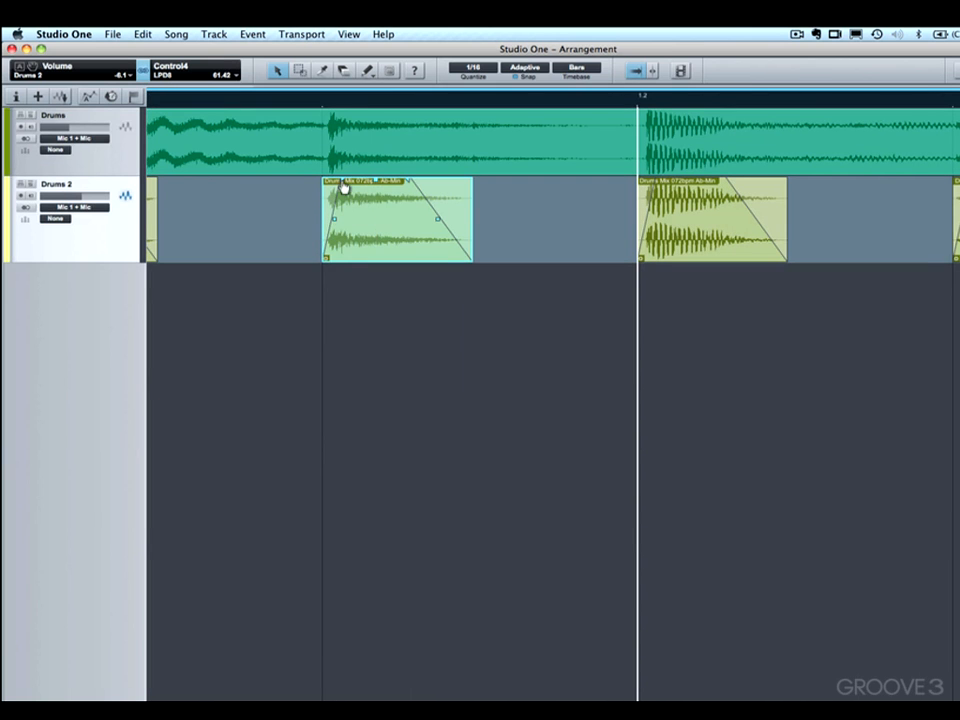
pyautogui.moveTo(343, 184); pyautogui.dragTo(332, 186)
pyautogui.moveTo(409, 188); pyautogui.dragTo(463, 221)
pyautogui.moveTo(394, 187); pyautogui.dragTo(396, 201)
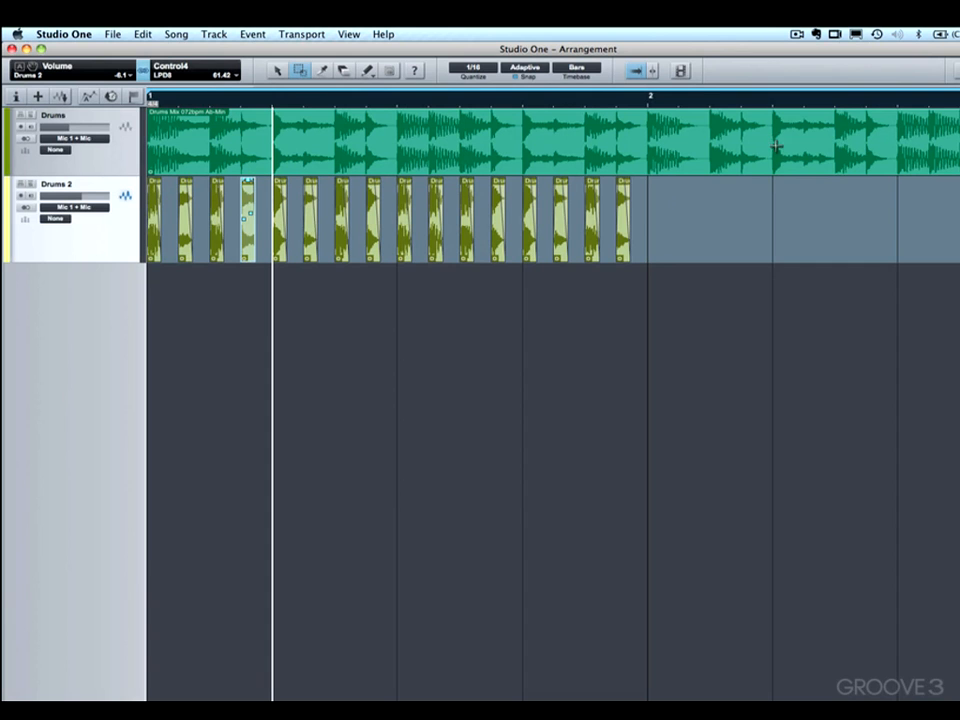
# Try moving the Drums audio between beats 2.2 and 2.3 onto Drums 2 and part of it onto a new track, and undo both moves
pyautogui.moveTo(772, 142); pyautogui.dragTo(838, 194)
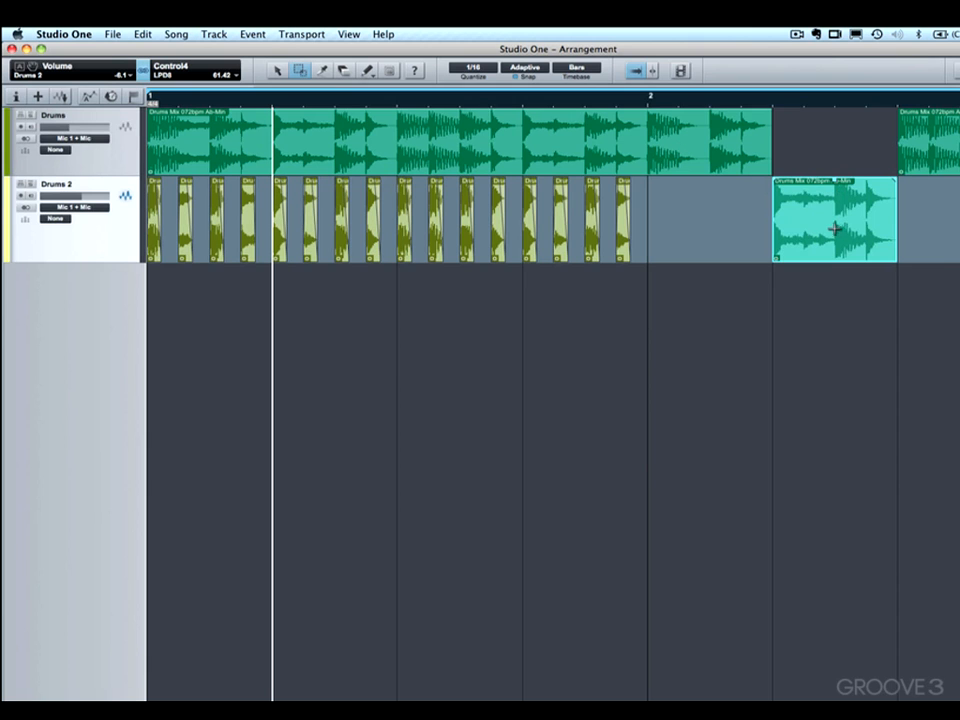
pyautogui.moveTo(832, 228); pyautogui.dragTo(857, 290)
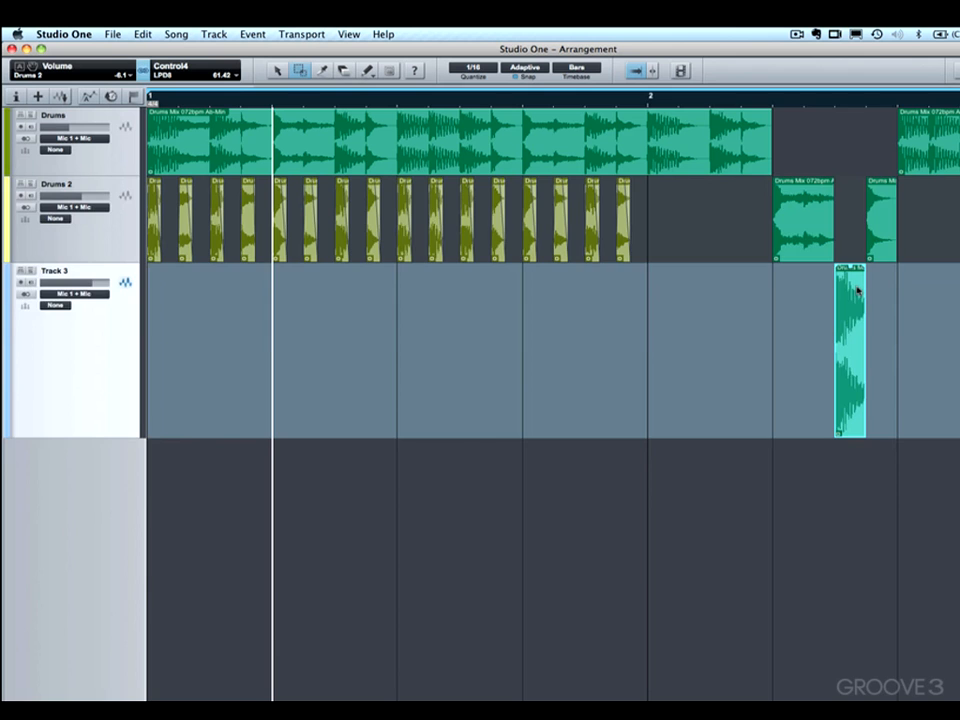
pyautogui.press('super+z')
pyautogui.press('super+z')
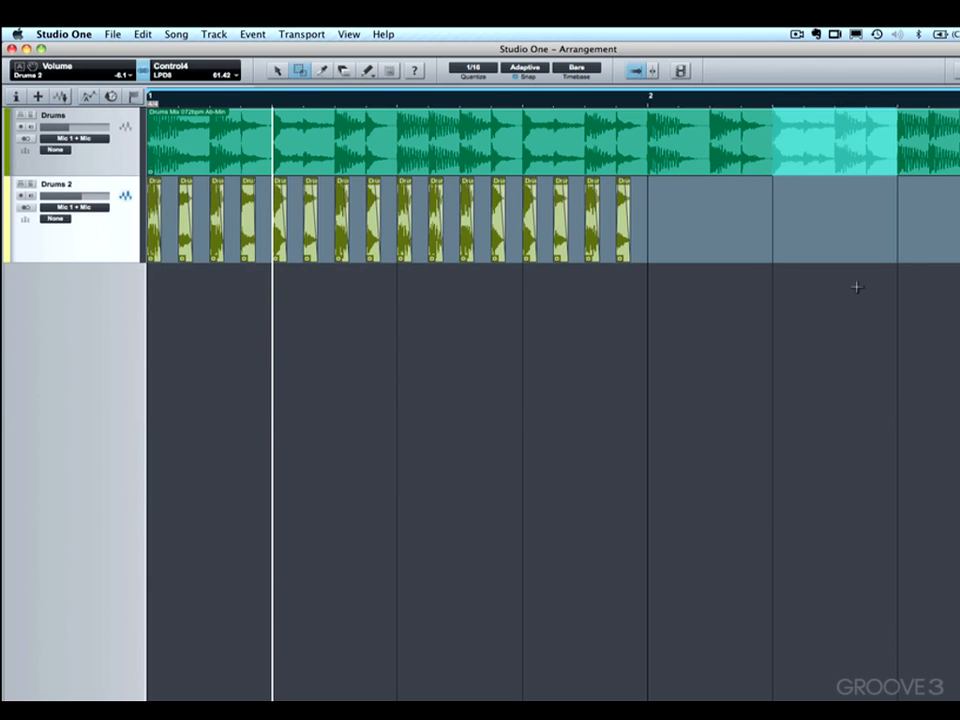
# Split the Drums event at bar 2, beats 1.2, 1.3 and 1.4, and at several half-beat and quarter-beat positions across bars 1 and 2
pyautogui.click(322, 71)
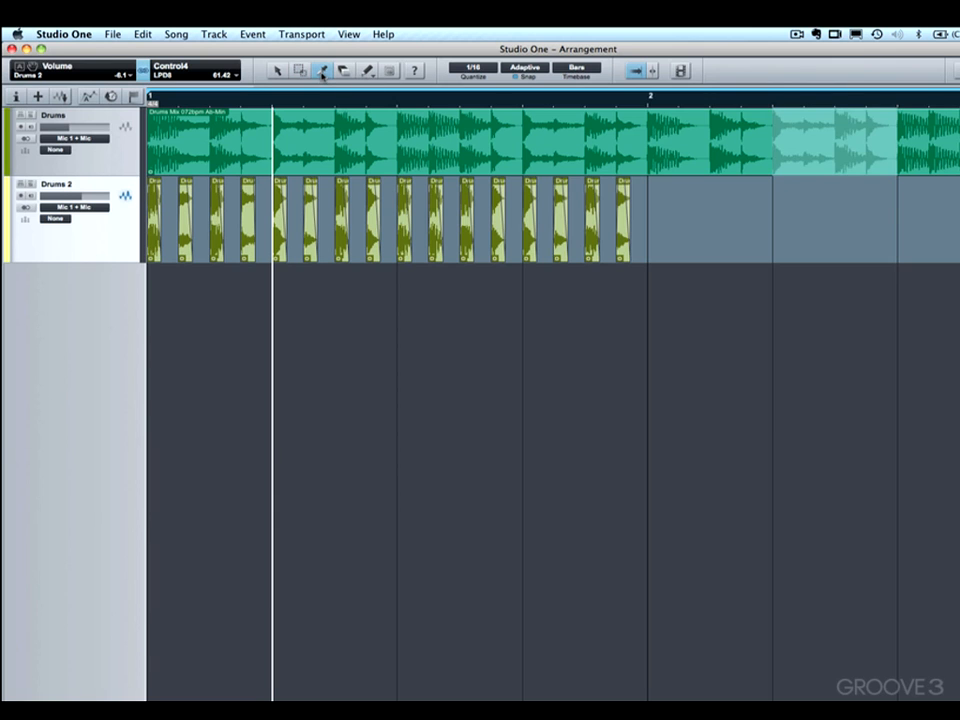
pyautogui.click(655, 133)
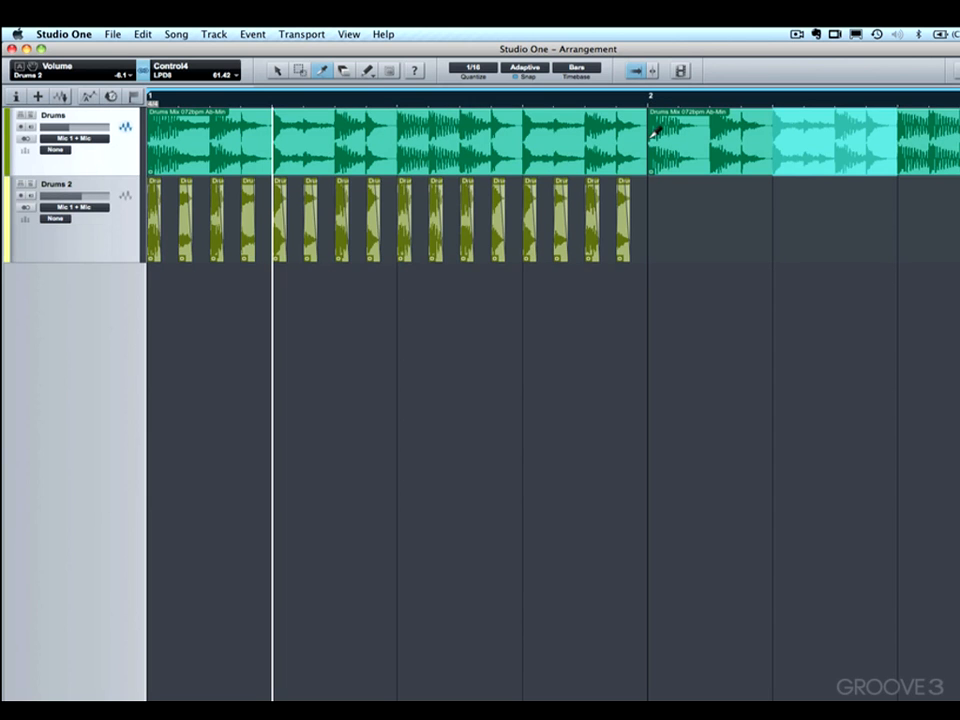
pyautogui.click(399, 119)
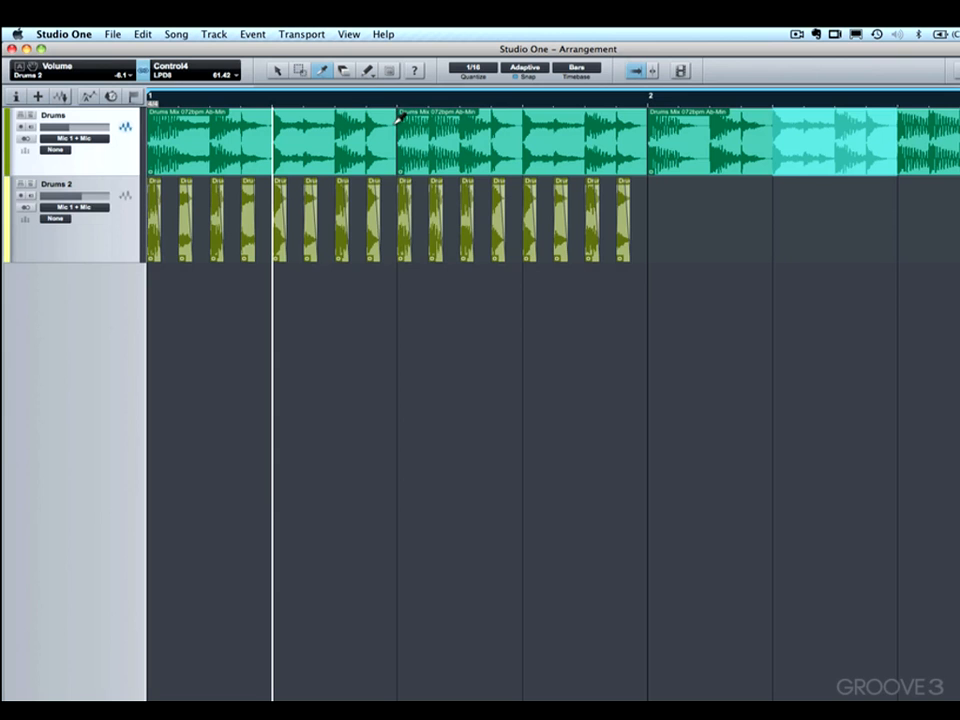
pyautogui.click(281, 123)
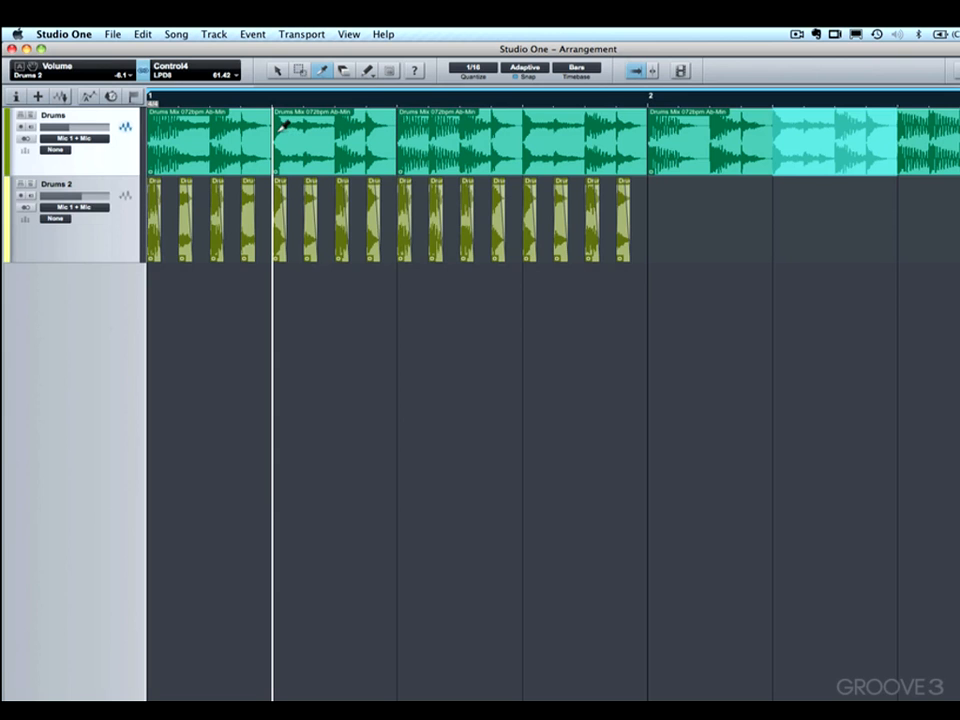
pyautogui.click(521, 119)
pyautogui.click(336, 126)
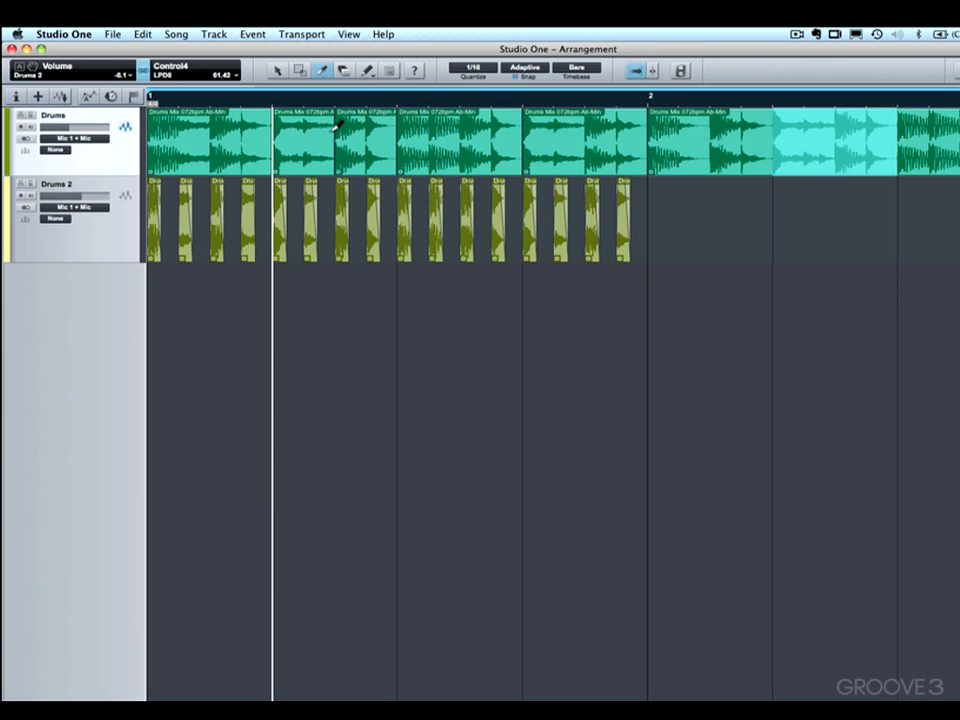
pyautogui.click(211, 138)
pyautogui.click(463, 134)
pyautogui.click(741, 124)
pyautogui.click(838, 132)
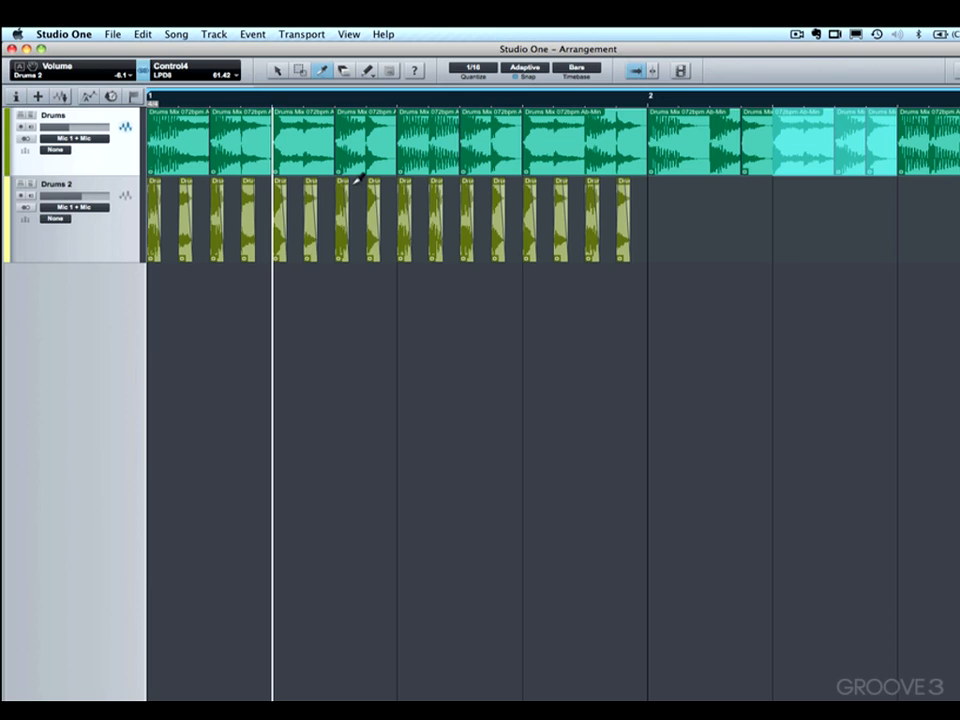
# Play the arrangement briefly and split five of the Drums slices in bar 1 at sixteenth-note positions
pyautogui.press('space')
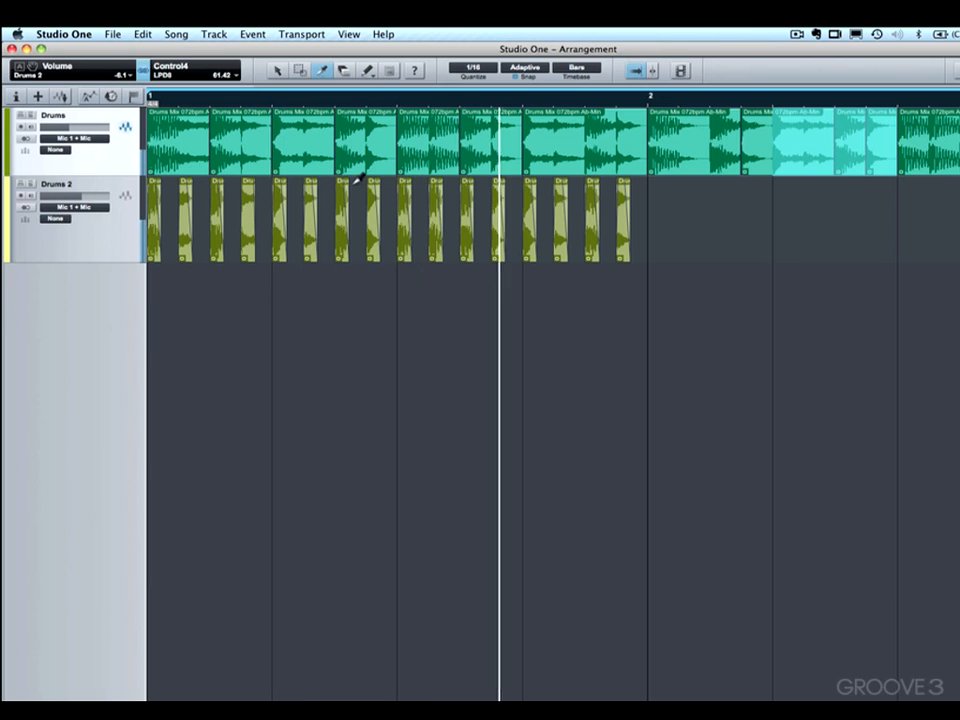
pyautogui.press('space')
pyautogui.click(494, 134)
pyautogui.click(429, 135)
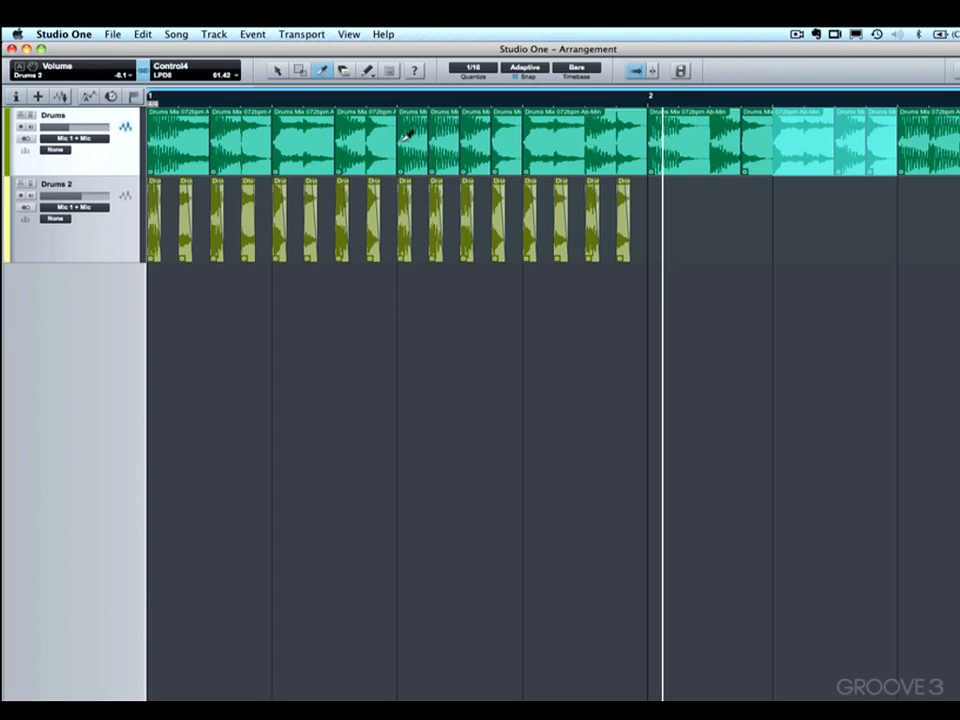
pyautogui.click(312, 136)
pyautogui.click(245, 137)
pyautogui.click(182, 137)
# Erase five of the Drums track's slices in bar 1 and the first slice of bar 2
pyautogui.click(344, 70)
pyautogui.click(194, 156)
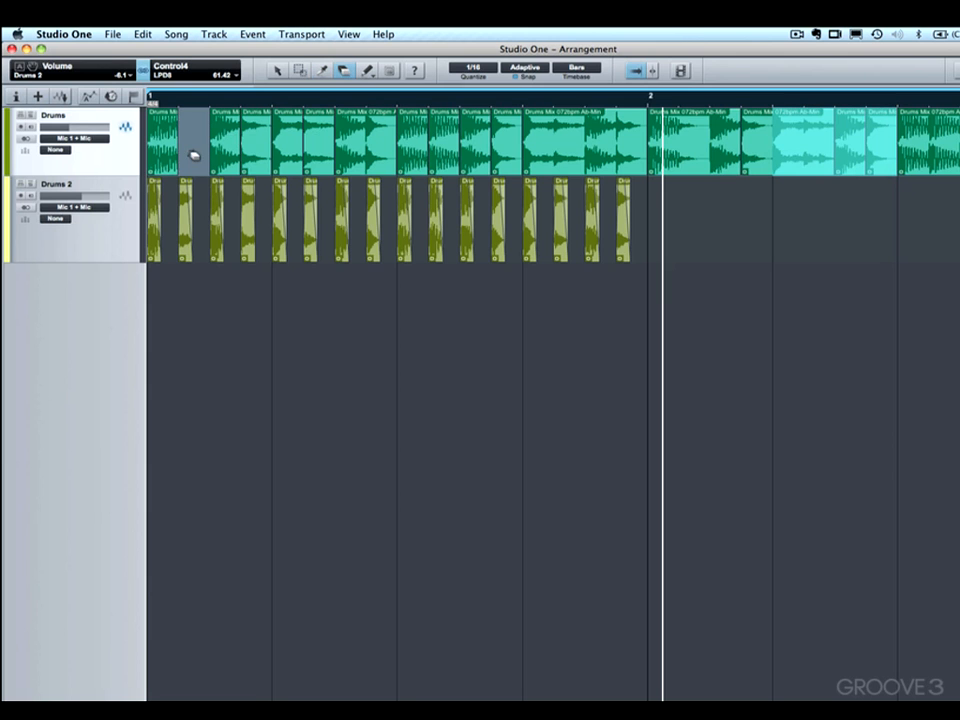
pyautogui.click(255, 157)
pyautogui.click(317, 160)
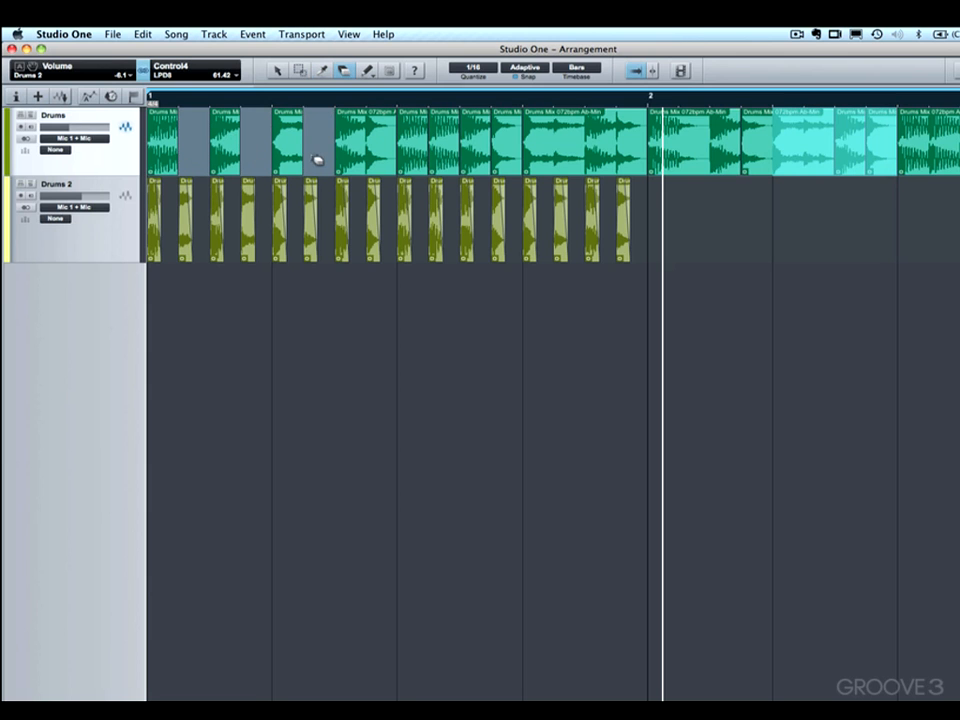
pyautogui.click(410, 160)
pyautogui.click(482, 163)
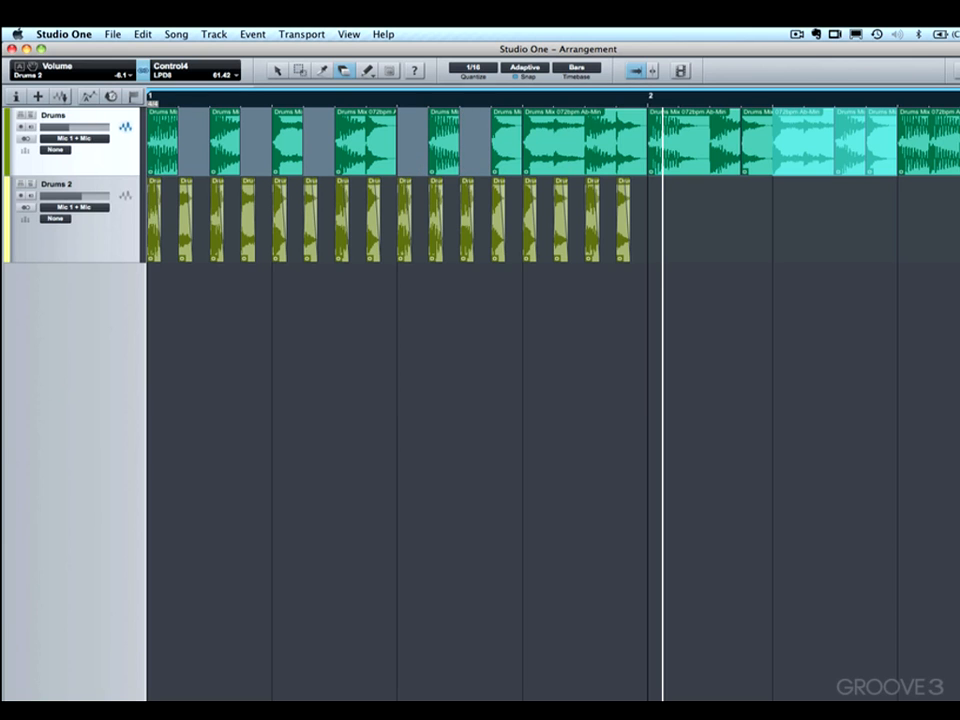
pyautogui.click(713, 160)
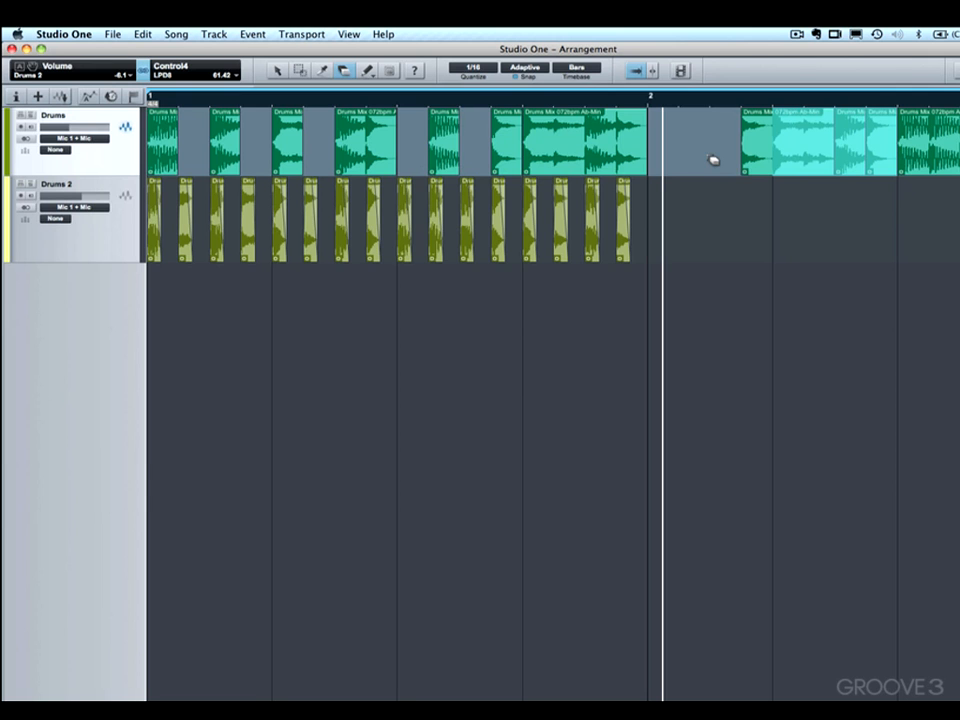
# Play the arrangement briefly and undo the erasing of the Drums slices in bars 1 and 2
pyautogui.press('space')
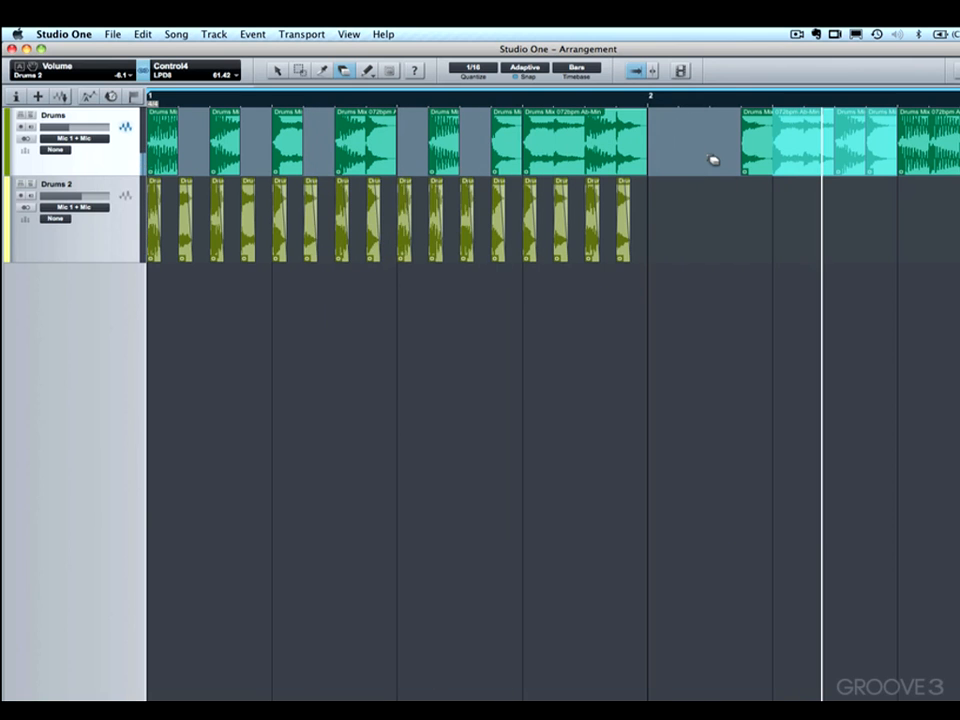
pyautogui.press('super+z')
pyautogui.press('super+z')
pyautogui.press('super+z')
pyautogui.press('super+z')
pyautogui.press('super+z')
pyautogui.press('super+z')
pyautogui.press('super+z')
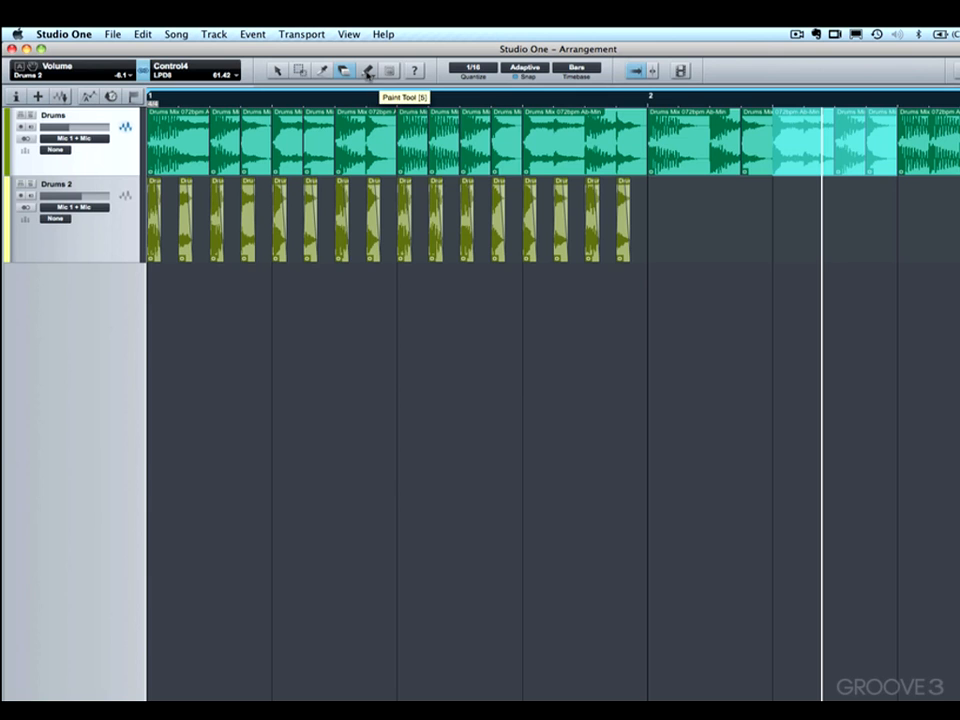
# Show the track automation and paint a freehand volume curve on Drums 2 from about 1.1.4 to 2.2.3
pyautogui.click(368, 72)
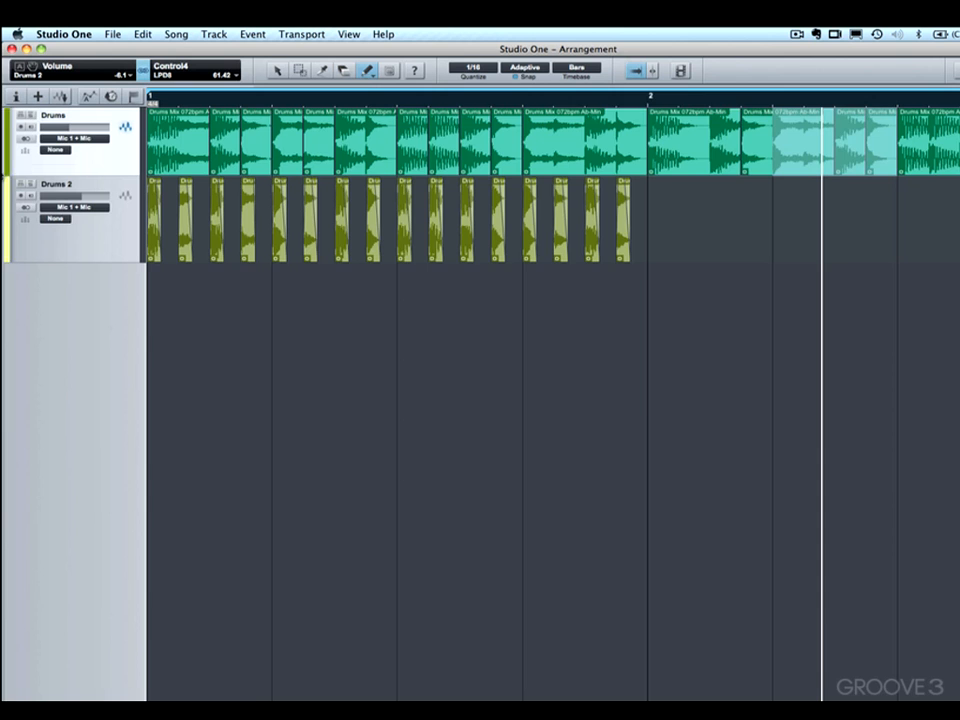
pyautogui.click(89, 97)
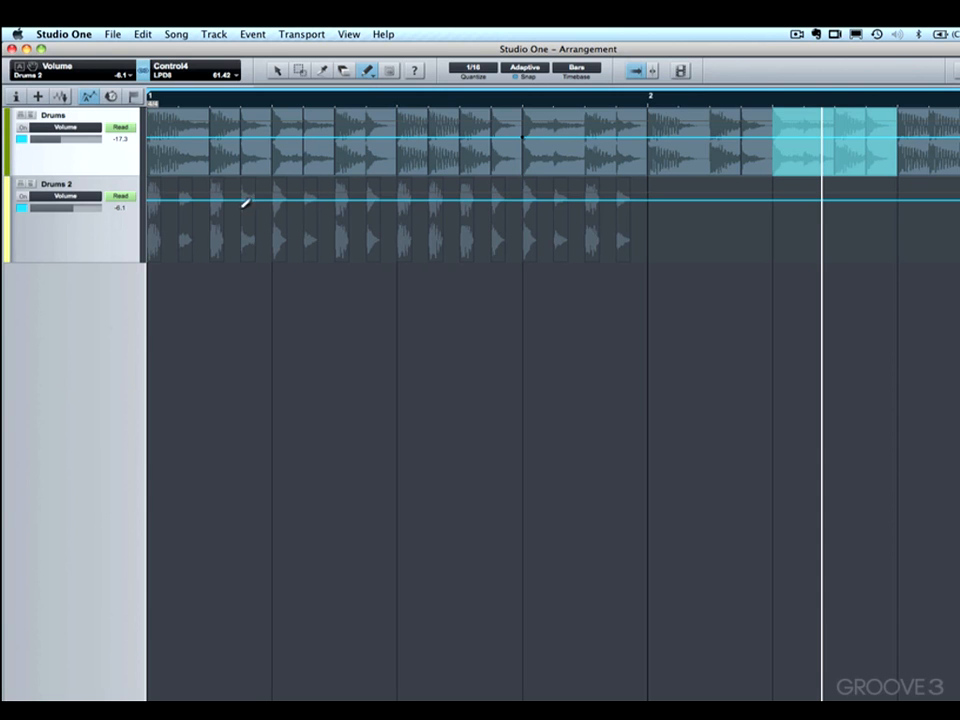
pyautogui.moveTo(245, 198)
pyautogui.mouseDown()
pyautogui.moveTo(366, 207)
pyautogui.moveTo(506, 185)
pyautogui.moveTo(536, 214)
pyautogui.moveTo(584, 195)
pyautogui.moveTo(677, 195)
pyautogui.moveTo(696, 221)
pyautogui.moveTo(840, 213)
pyautogui.mouseUp()
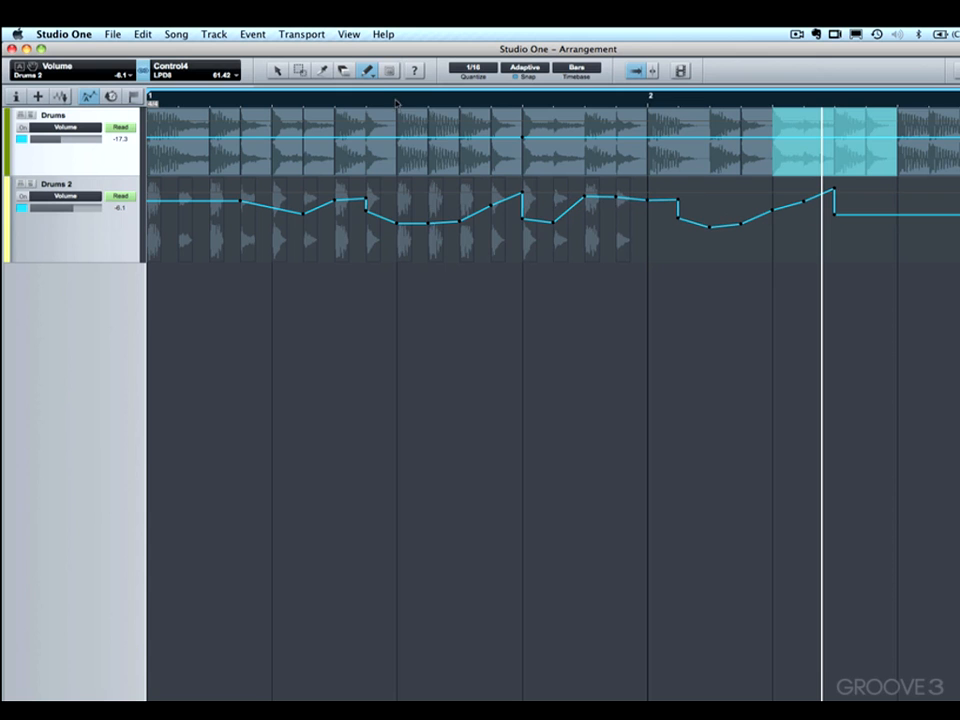
# Paint a parabola from 1.2.3 to 1.3.2 and a triangle wave from about 1.3.3 to 1.4.3 in Drums 2's volume automation
pyautogui.click(375, 76)
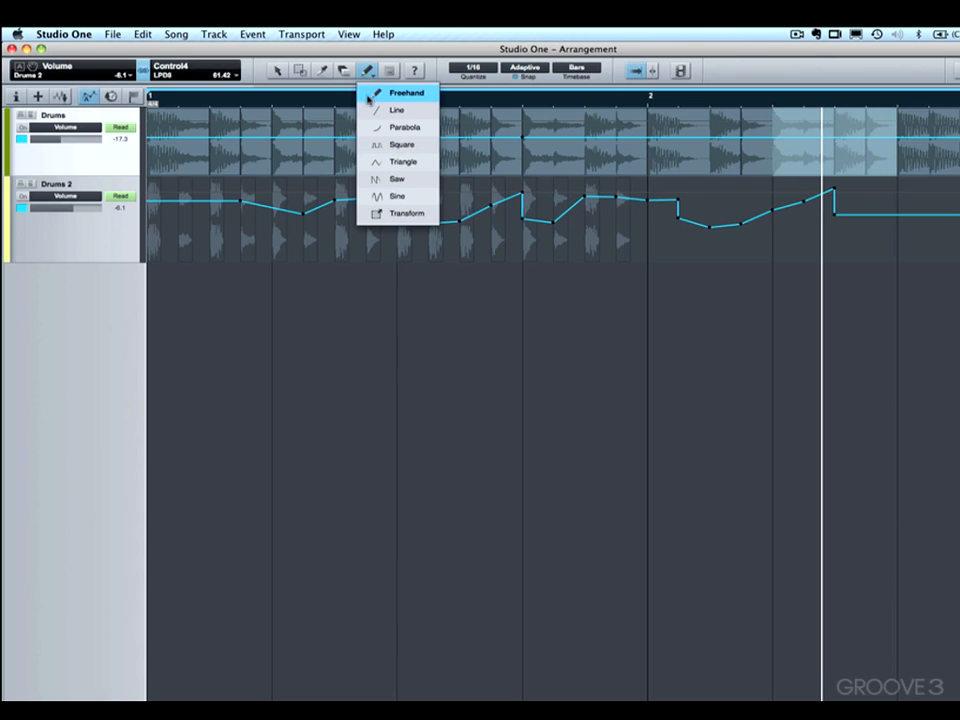
pyautogui.click(391, 127)
pyautogui.moveTo(340, 199)
pyautogui.mouseDown()
pyautogui.moveTo(446, 229)
pyautogui.moveTo(448, 246)
pyautogui.moveTo(443, 237)
pyautogui.mouseUp()
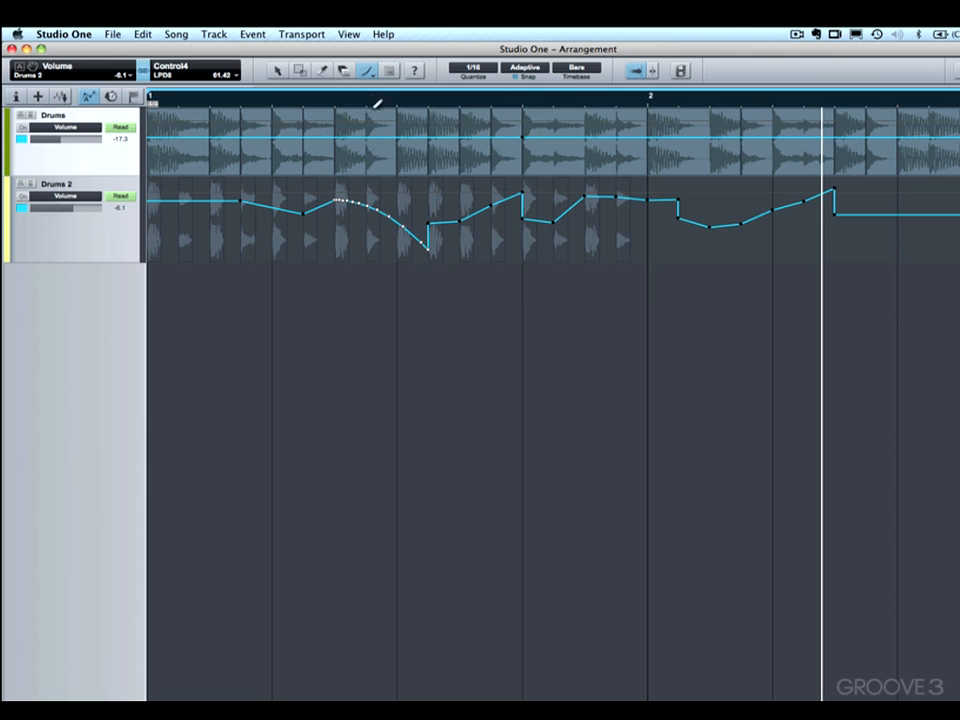
pyautogui.click(369, 73)
pyautogui.click(418, 174)
pyautogui.moveTo(460, 182)
pyautogui.mouseDown()
pyautogui.moveTo(529, 259)
pyautogui.moveTo(591, 259)
pyautogui.mouseUp()
# Paint a sine wave in Drums 2's volume automation from 1.2.2 to 1.4
pyautogui.click(369, 72)
pyautogui.click(410, 197)
pyautogui.moveTo(303, 217); pyautogui.dragTo(524, 233)
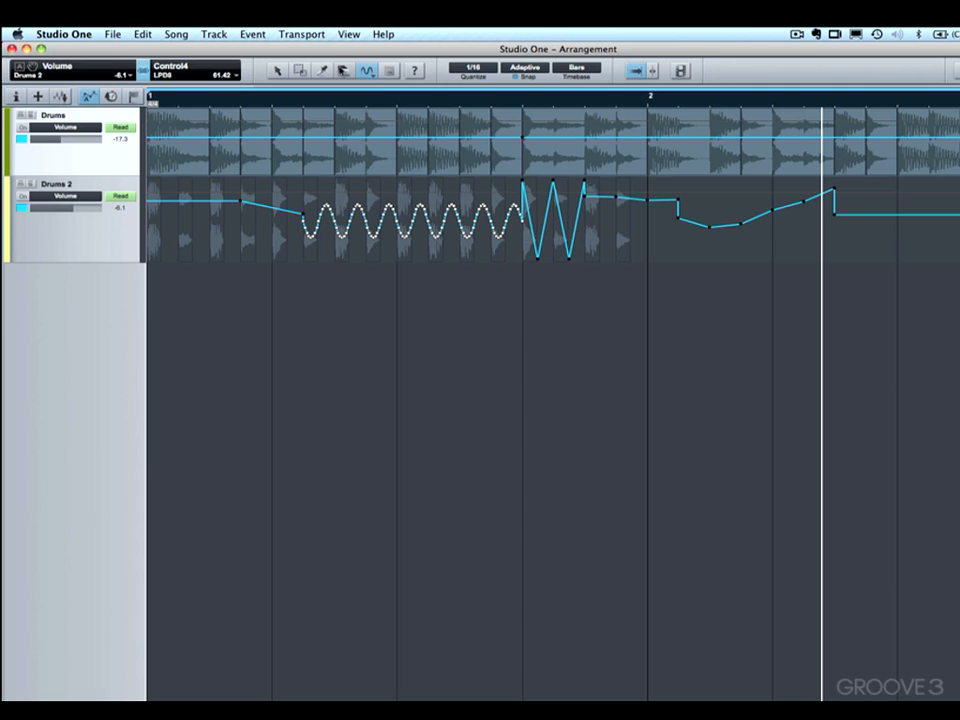
# Transform Drums 2's volume automation between 1.1.4 and 2.2.4, lowering it and reshaping it so the range ends at 2.1.4
pyautogui.click(369, 72)
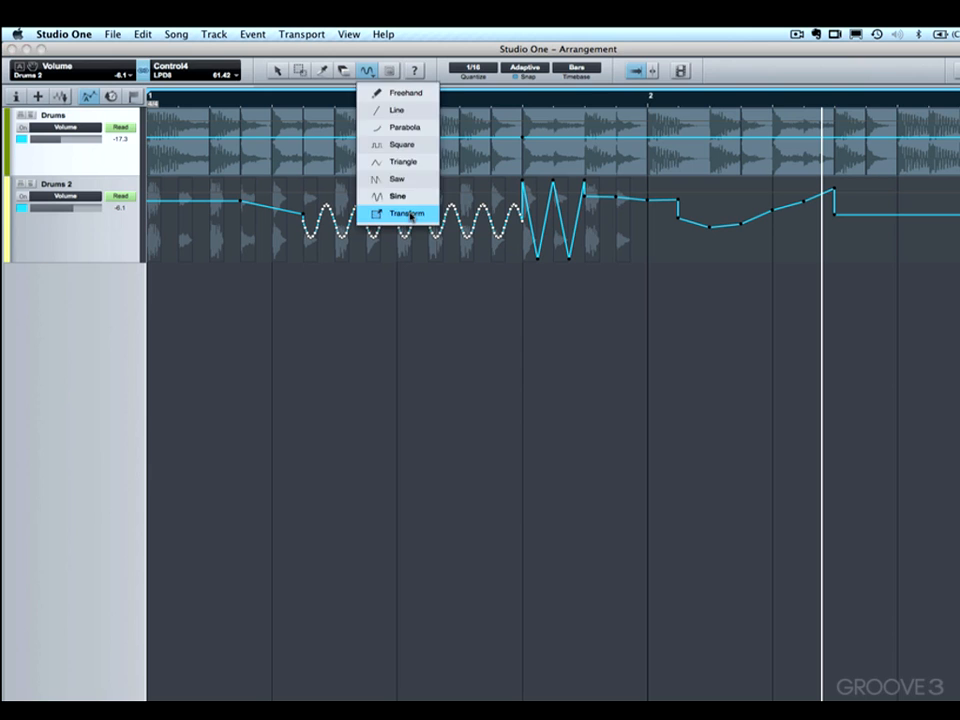
pyautogui.click(407, 213)
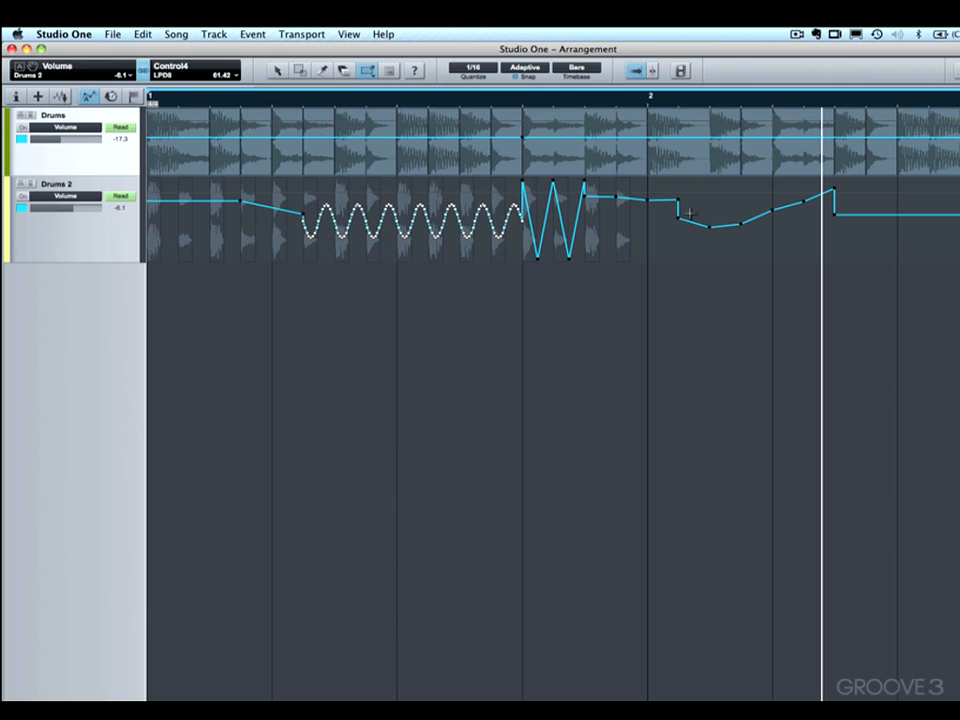
pyautogui.moveTo(244, 182); pyautogui.dragTo(876, 259)
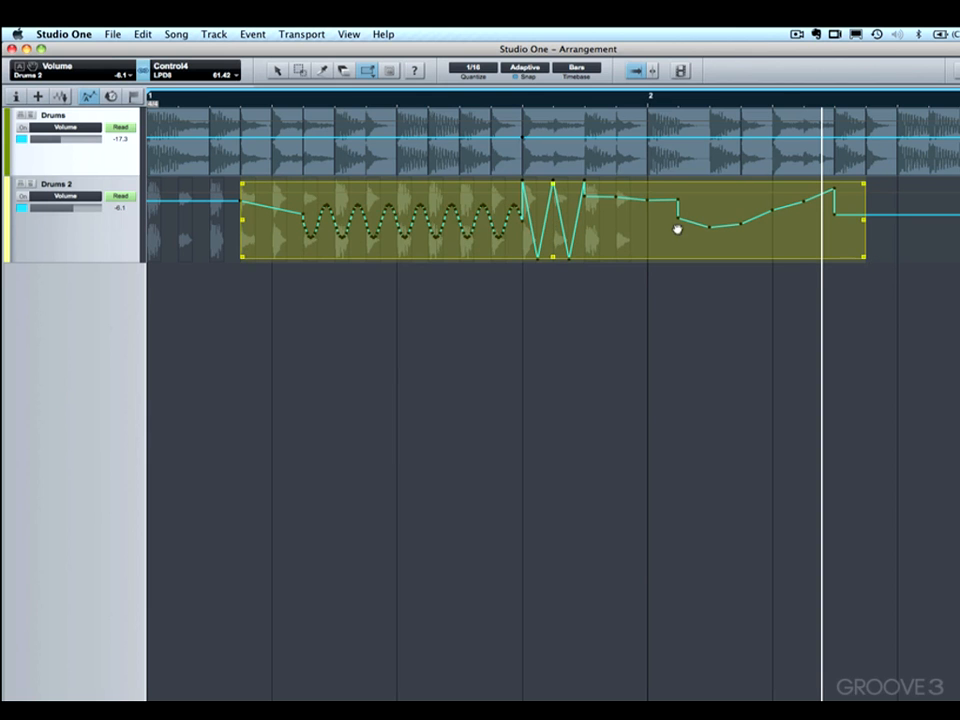
pyautogui.moveTo(671, 229)
pyautogui.mouseDown()
pyautogui.moveTo(658, 199)
pyautogui.moveTo(677, 246)
pyautogui.mouseUp()
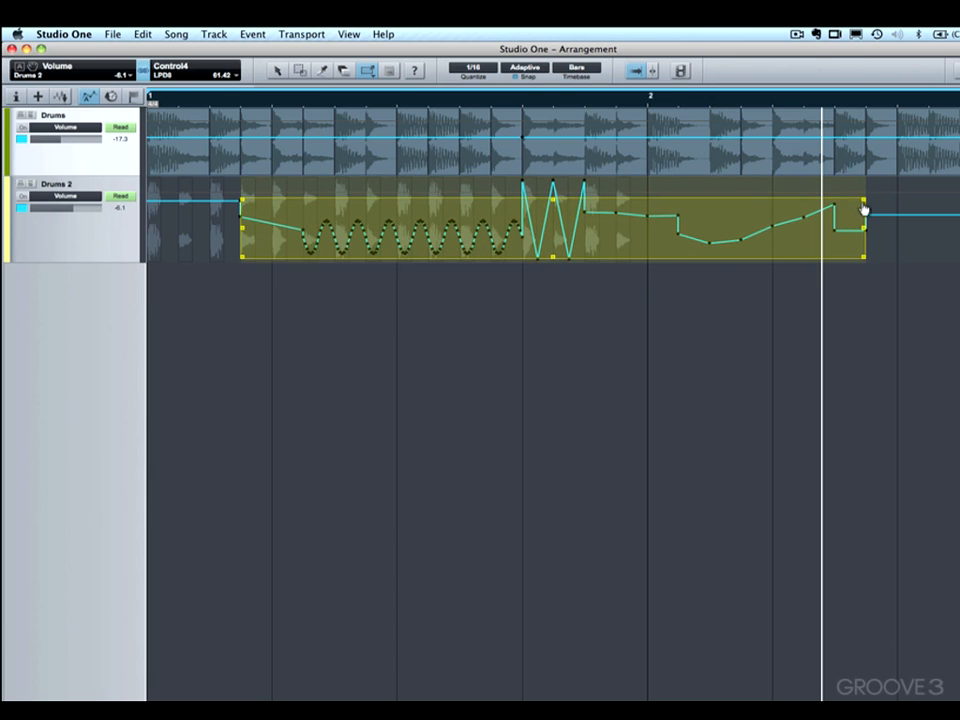
pyautogui.moveTo(866, 206); pyautogui.dragTo(754, 269)
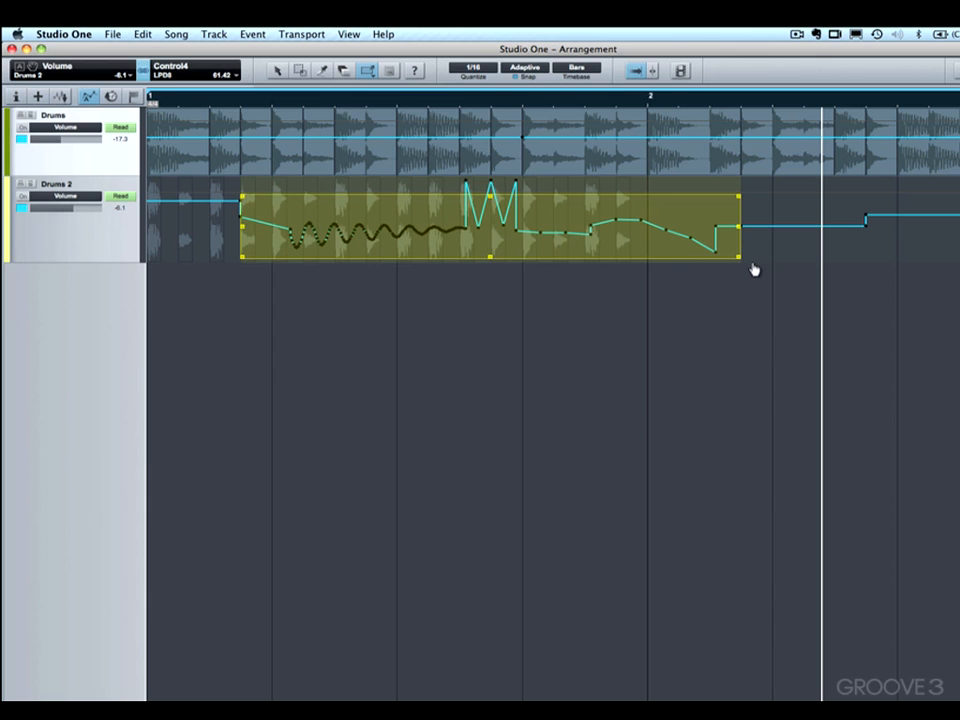
# Return the Paint tool to Freehand and hide the track automation
pyautogui.click(367, 70)
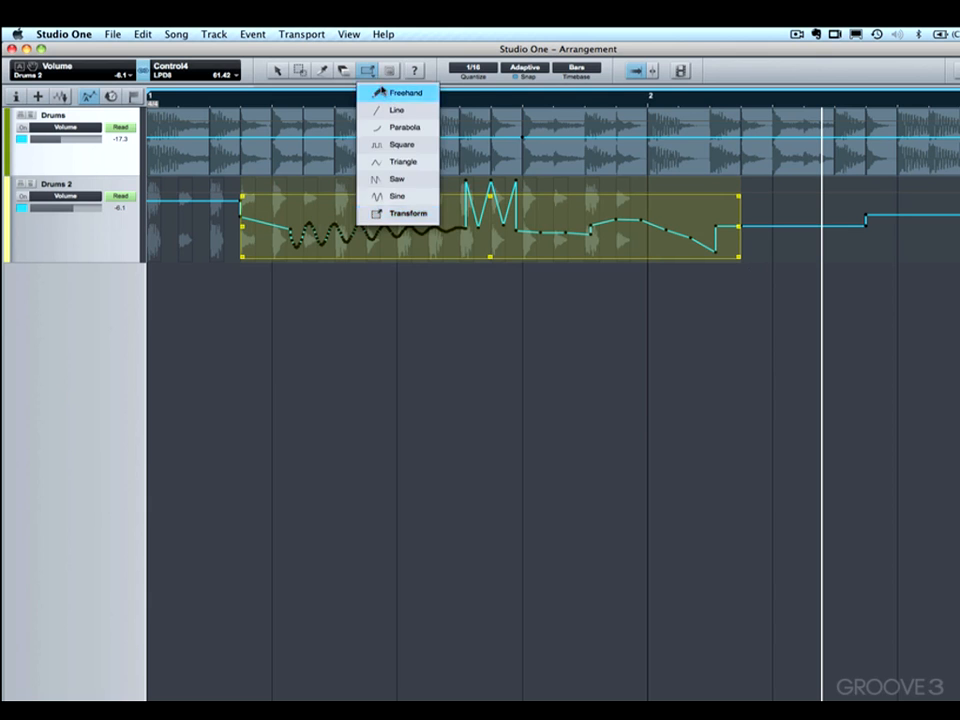
pyautogui.click(381, 92)
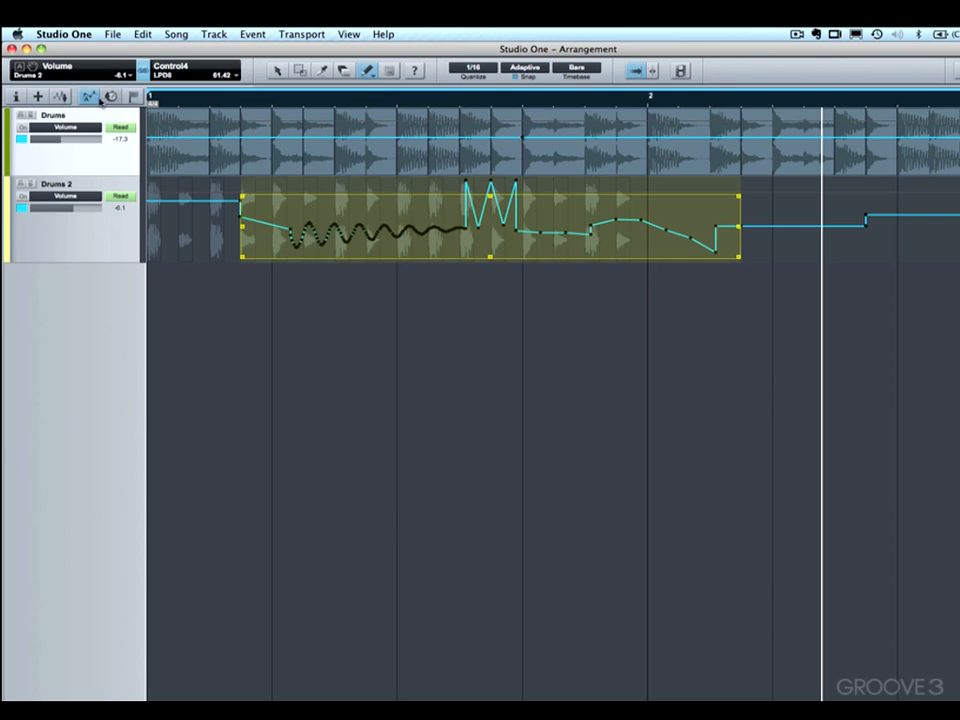
pyautogui.press('a')
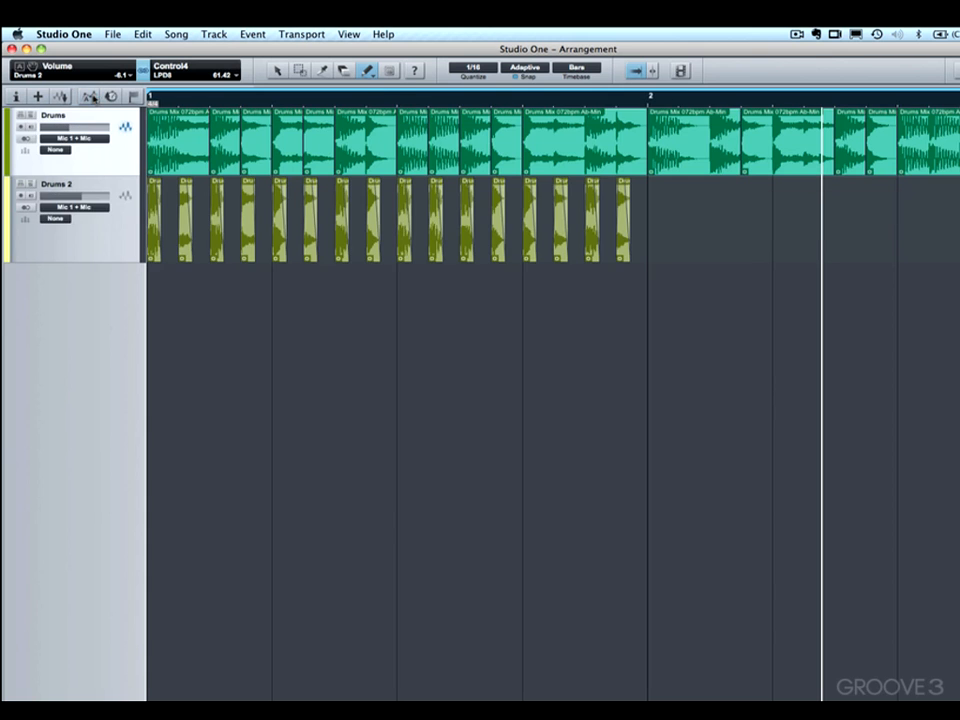
# Mute five Drums slices in bar 1: the first one and those at 1.1.4, 1.2.2, 1.3.2 and 1.3.3
pyautogui.click(390, 72)
pyautogui.click(313, 144)
pyautogui.click(259, 146)
pyautogui.click(151, 114)
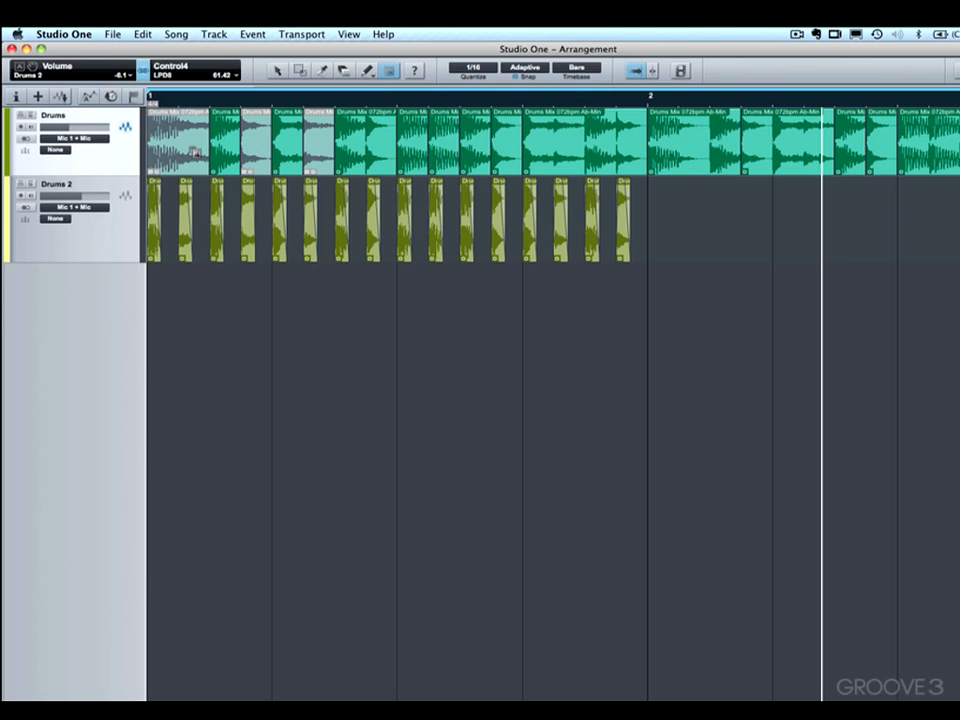
pyautogui.click(443, 151)
pyautogui.click(478, 151)
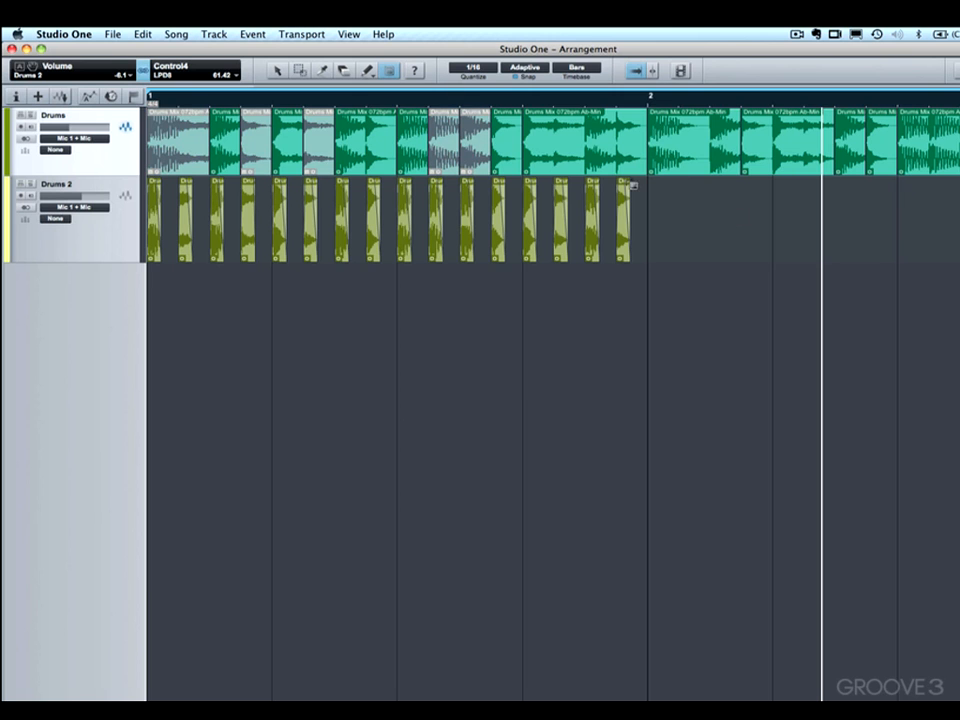
# Unmute the five Drums slices in bar 1, and try muting all of that bar's slices in one sweep before undoing it
pyautogui.click(326, 130)
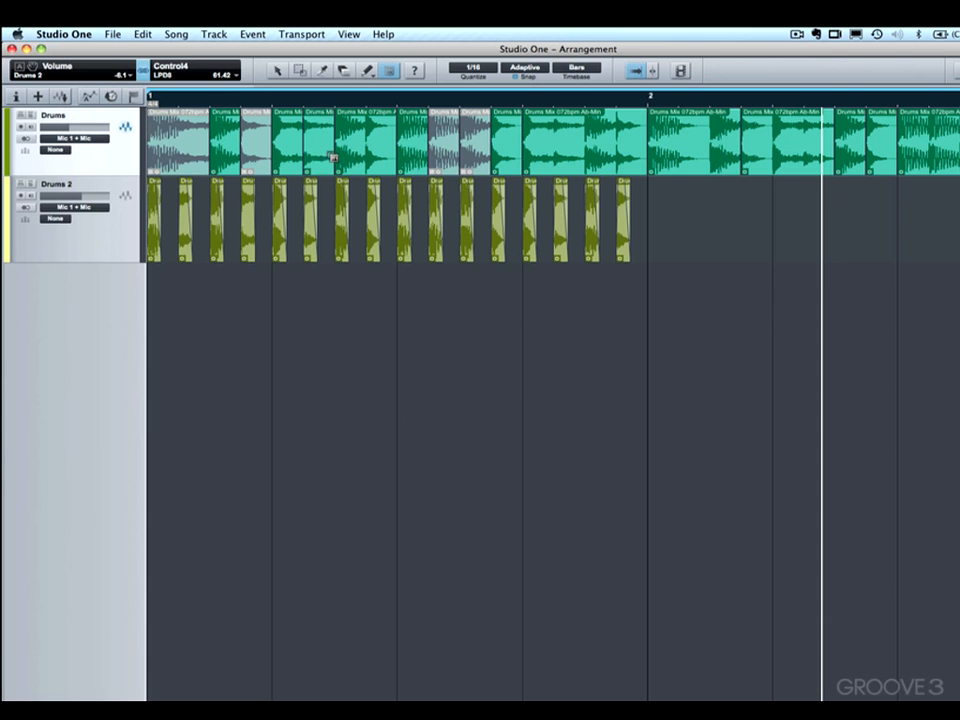
pyautogui.click(263, 150)
pyautogui.click(189, 148)
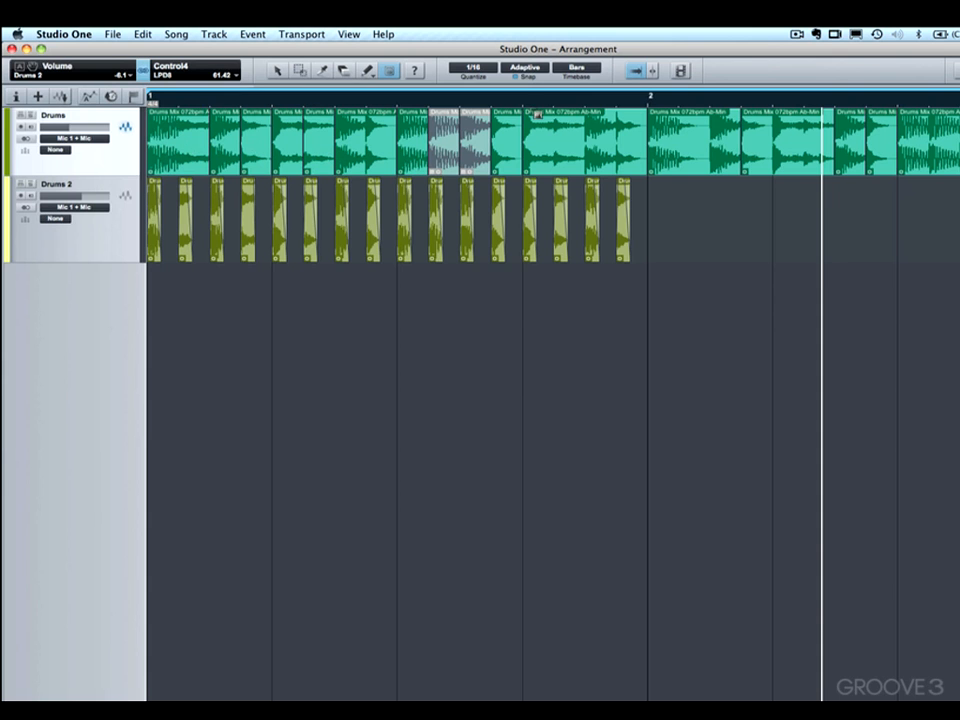
pyautogui.click(478, 150)
pyautogui.click(445, 150)
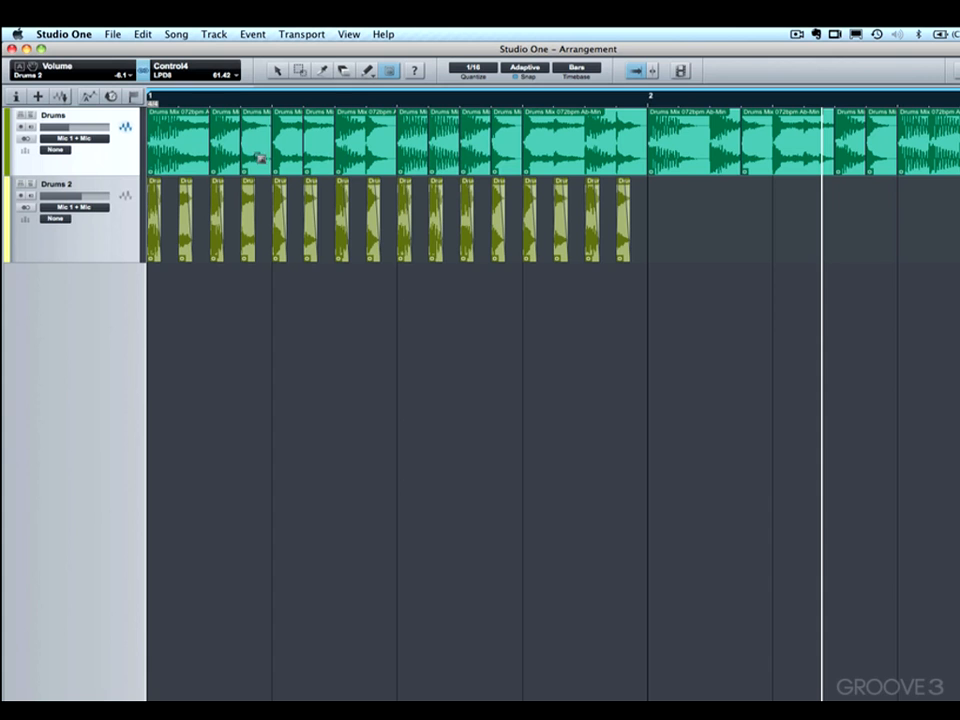
pyautogui.moveTo(175, 150); pyautogui.dragTo(631, 139)
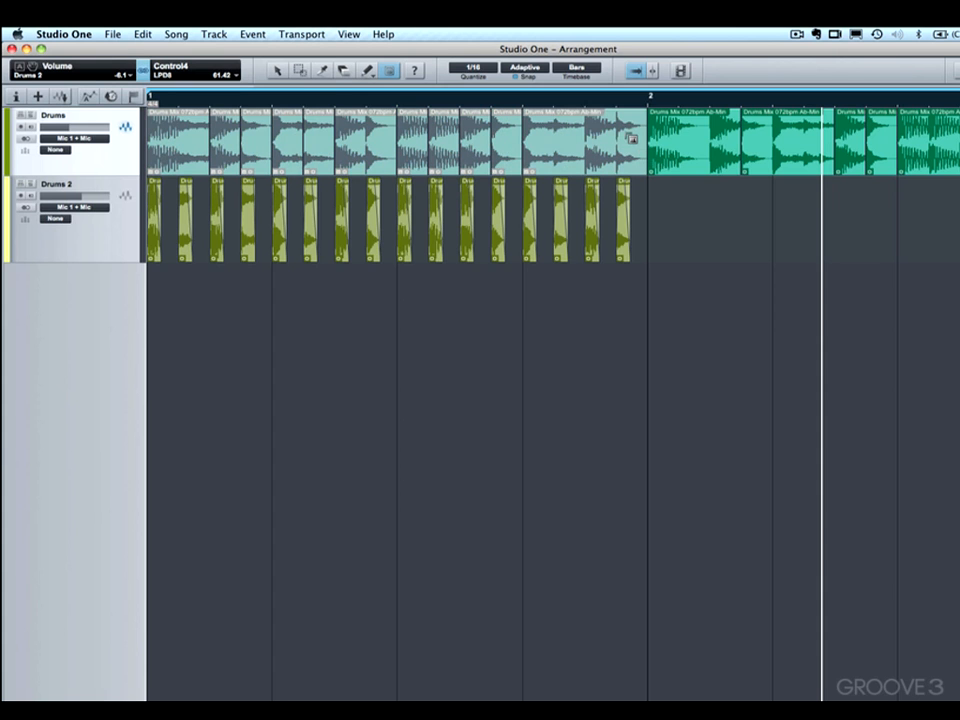
pyautogui.press('super+z')
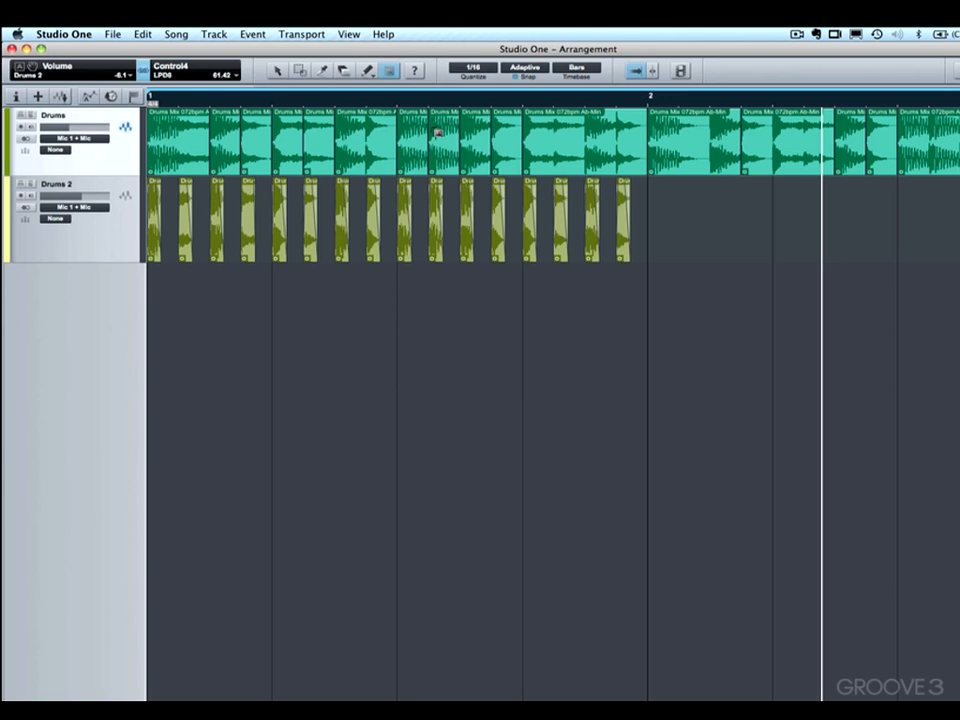
# Show the tool hints and, with the Arrow tool, copy the Drums range from 1.4.2 to 1.4.4 onto Drums 2 at 2.1.2
pyautogui.click(418, 73)
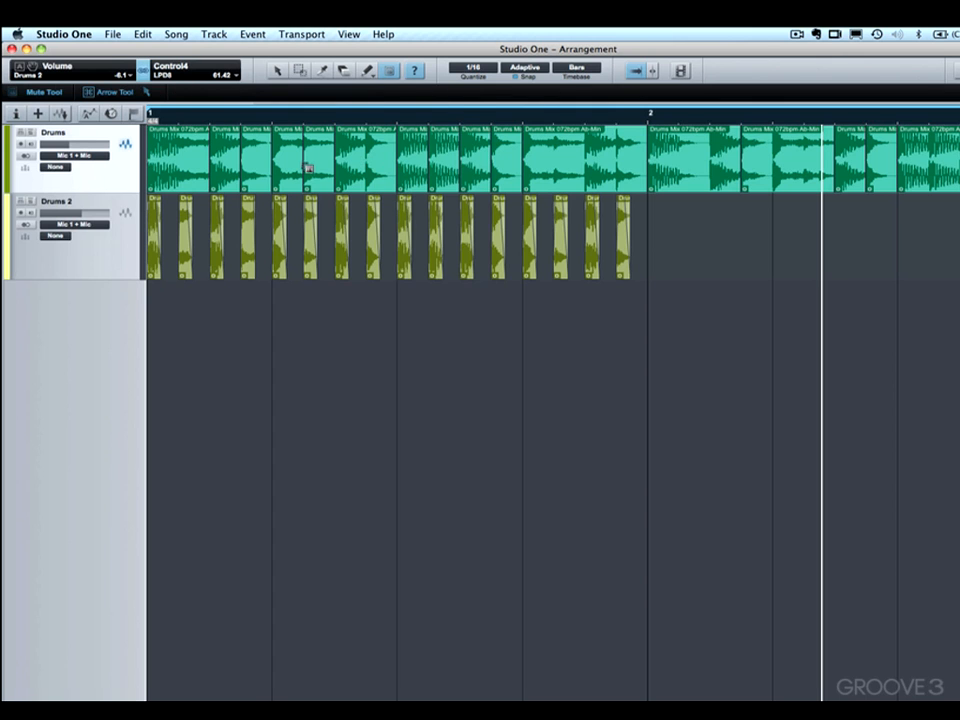
pyautogui.press('1')
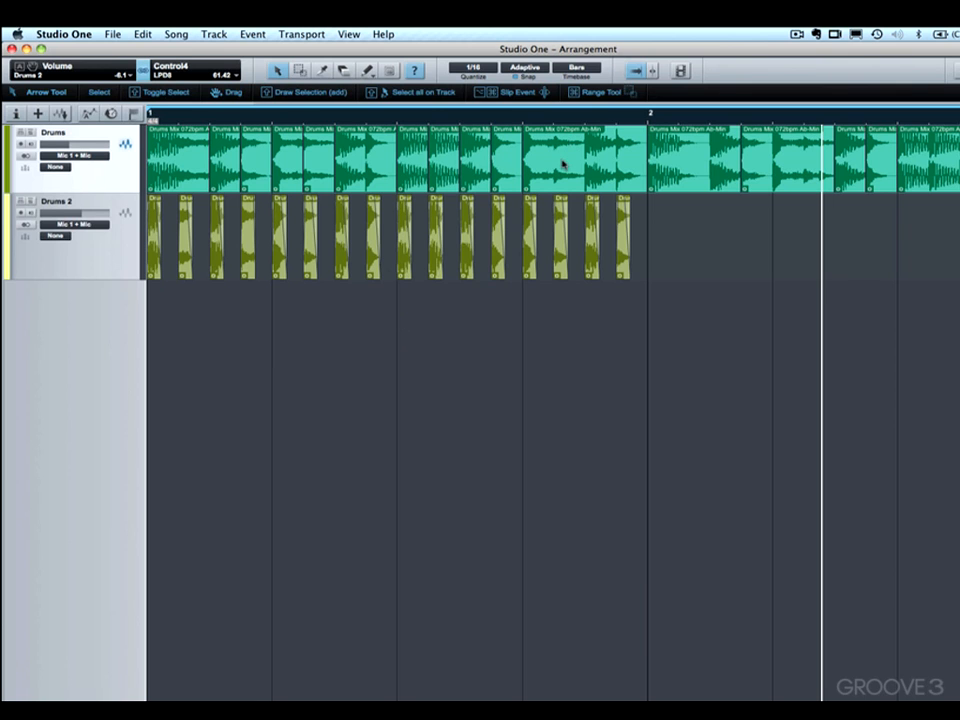
pyautogui.press('super')
pyautogui.moveTo(544, 163); pyautogui.dragTo(610, 160)
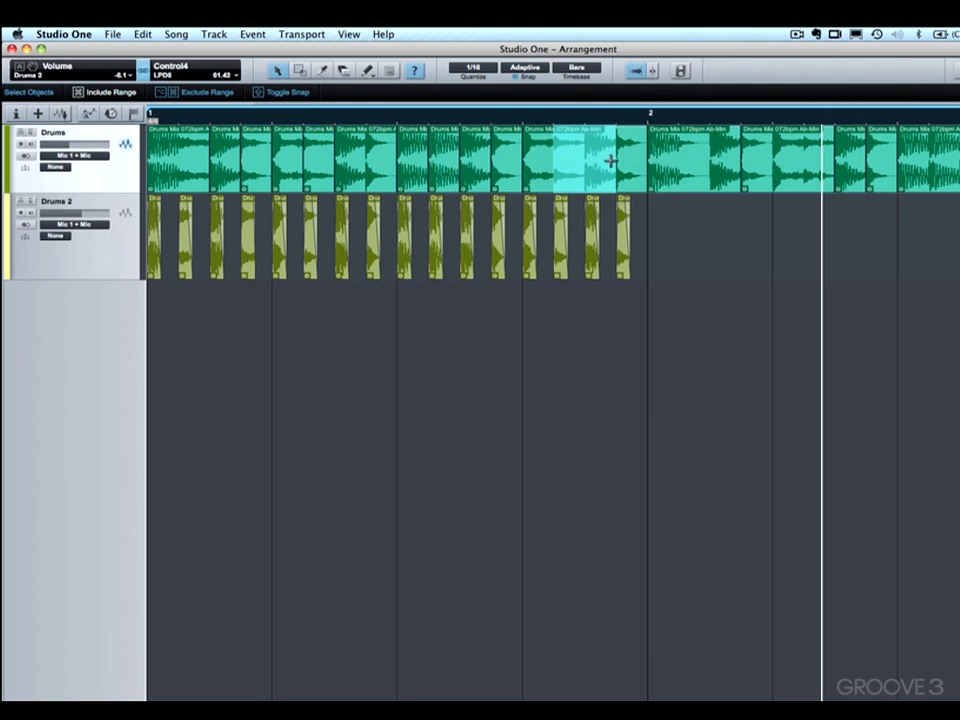
pyautogui.moveTo(591, 161); pyautogui.dragTo(707, 230)
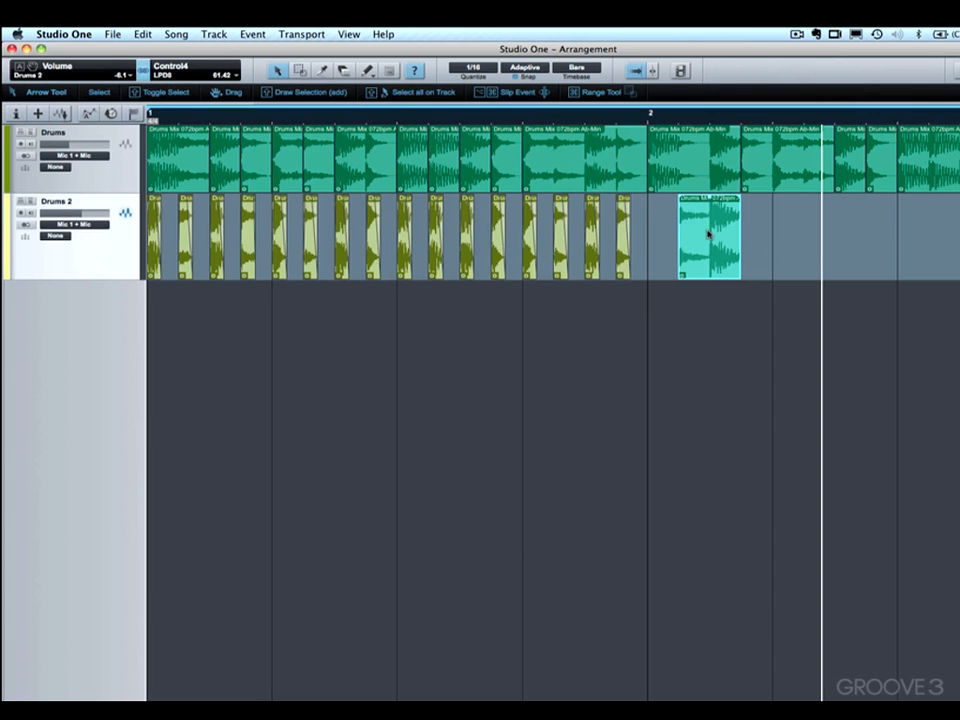
# Try copying a range of Drums audio onto Drums 2 at 2.3.2, and undo both range copies
pyautogui.click(556, 163)
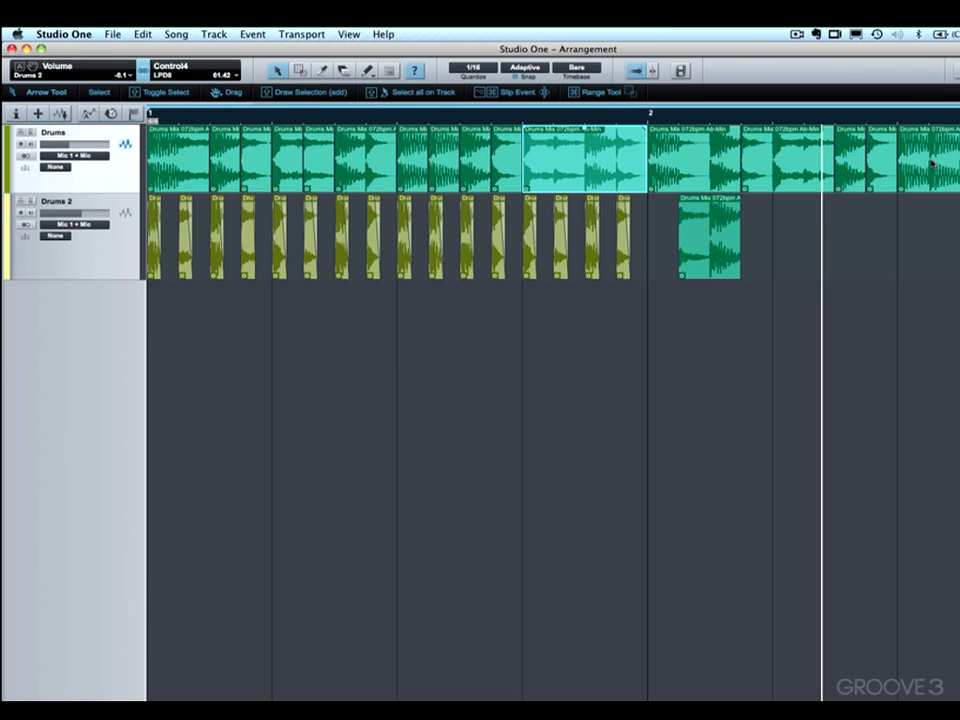
pyautogui.press('super')
pyautogui.moveTo(932, 160); pyautogui.dragTo(950, 228)
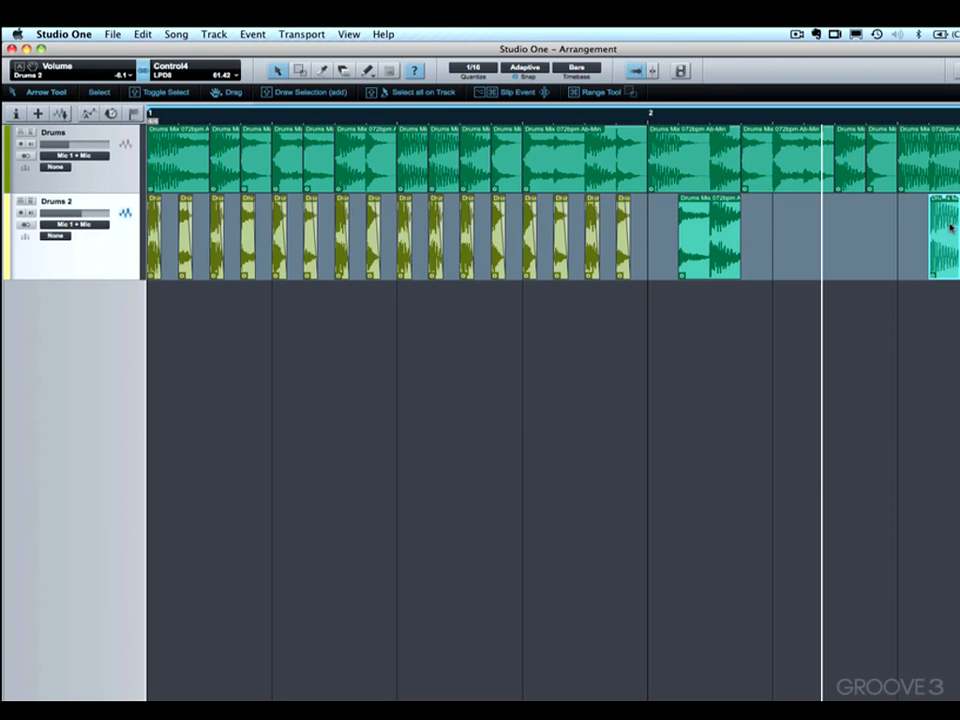
pyautogui.press('super+z')
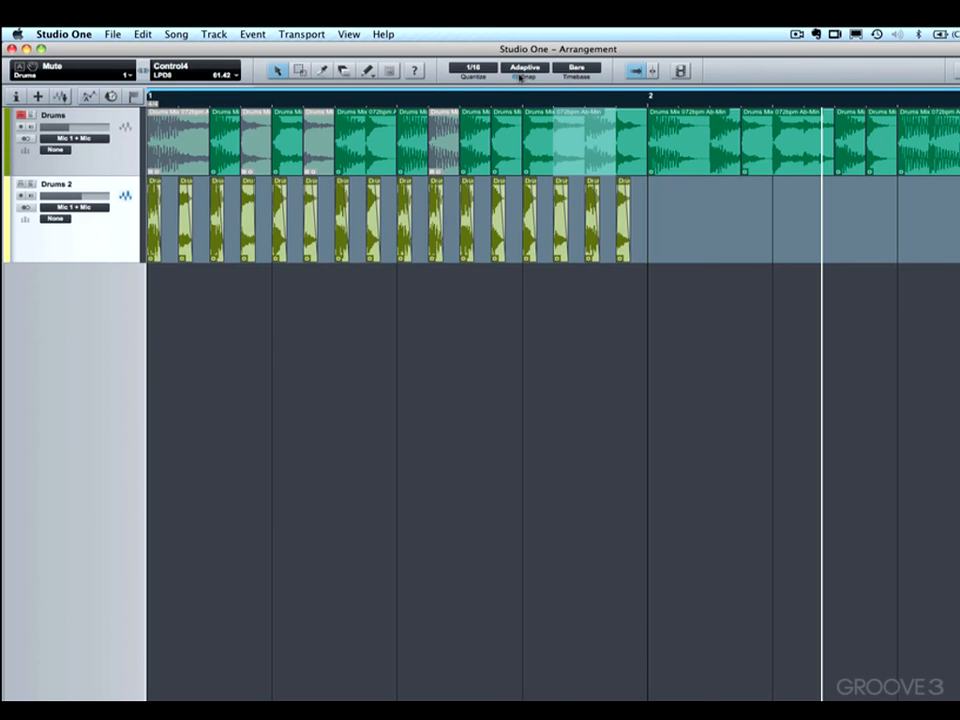
# Set the Quantize value to 1/16 and switch it back to 1/8
pyautogui.press('w')
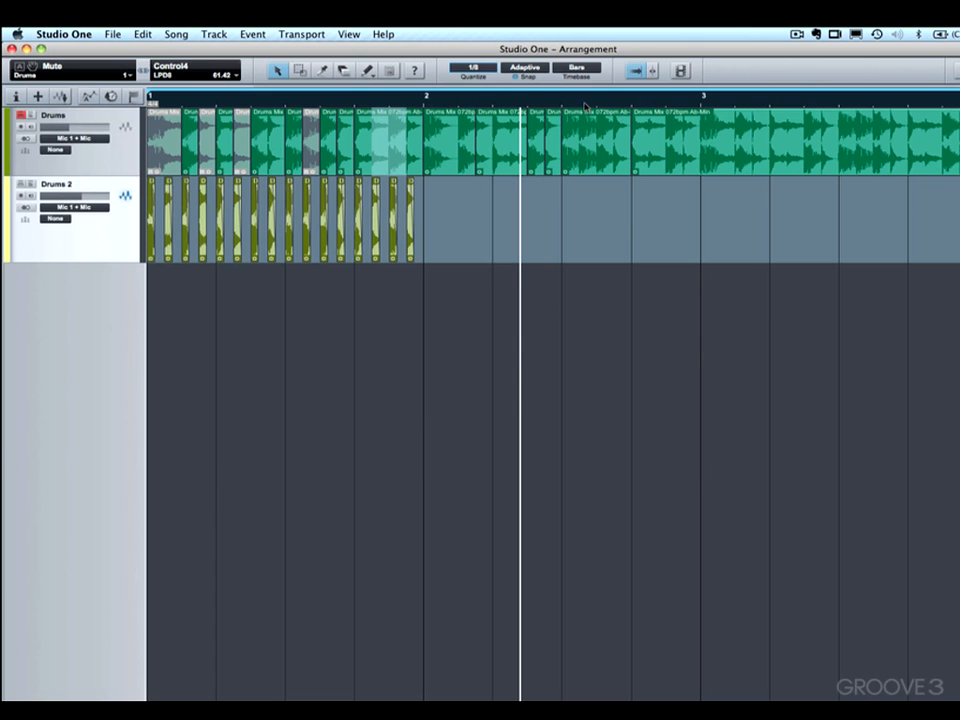
pyautogui.click(480, 74)
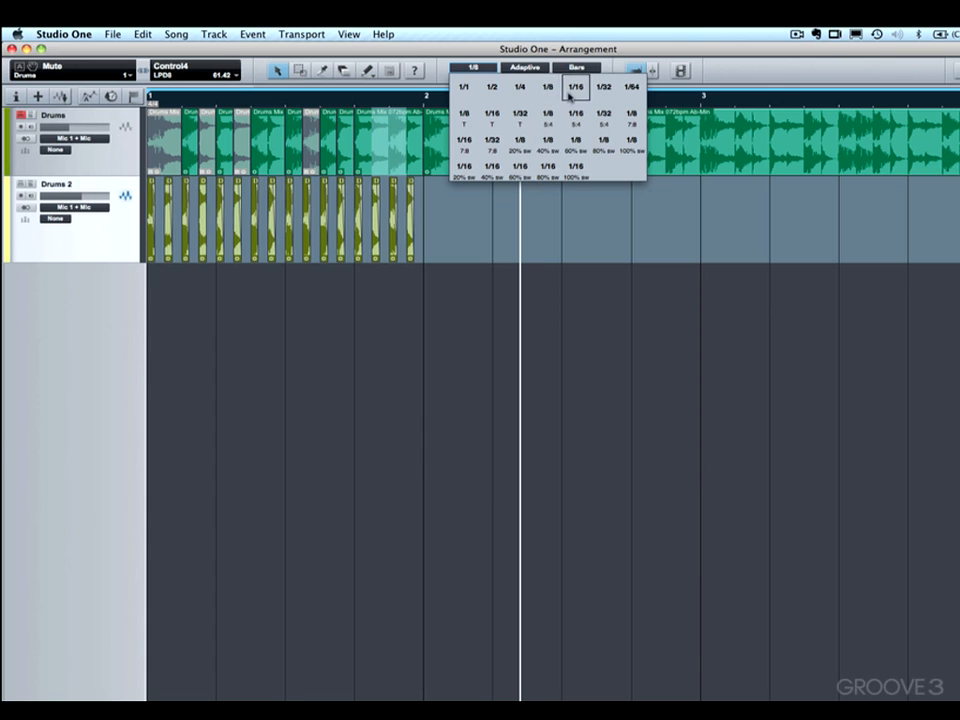
pyautogui.click(575, 94)
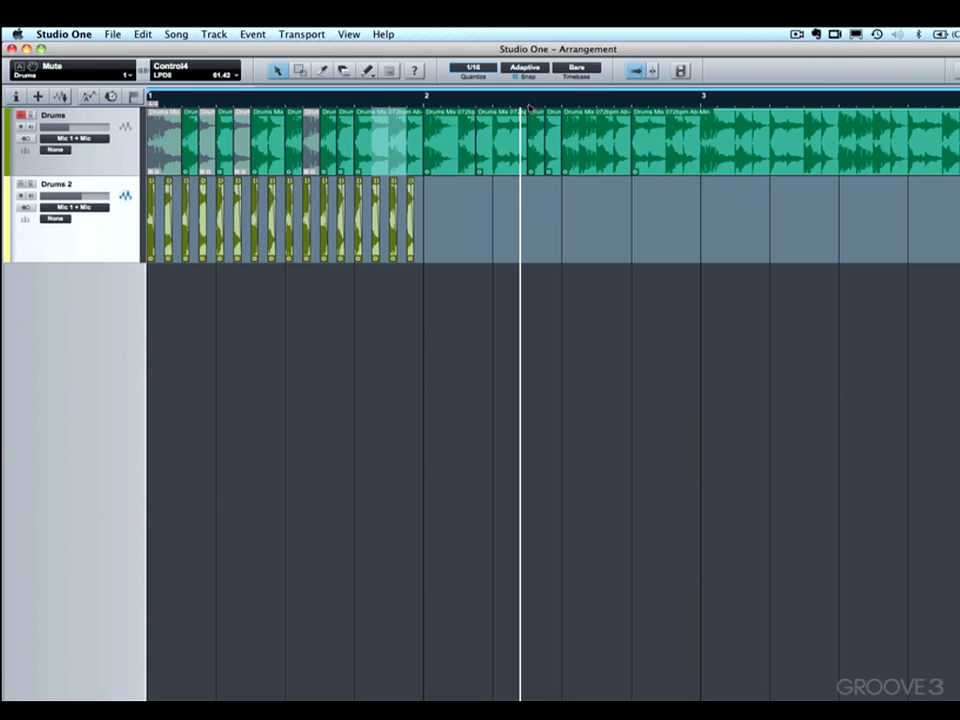
pyautogui.click(473, 67)
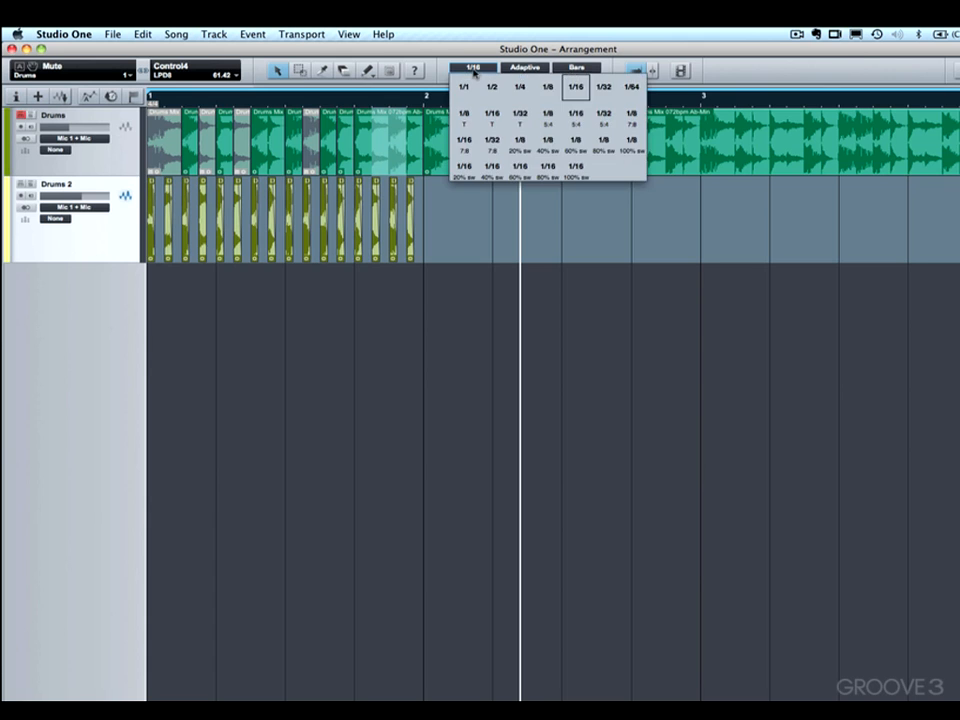
pyautogui.click(548, 87)
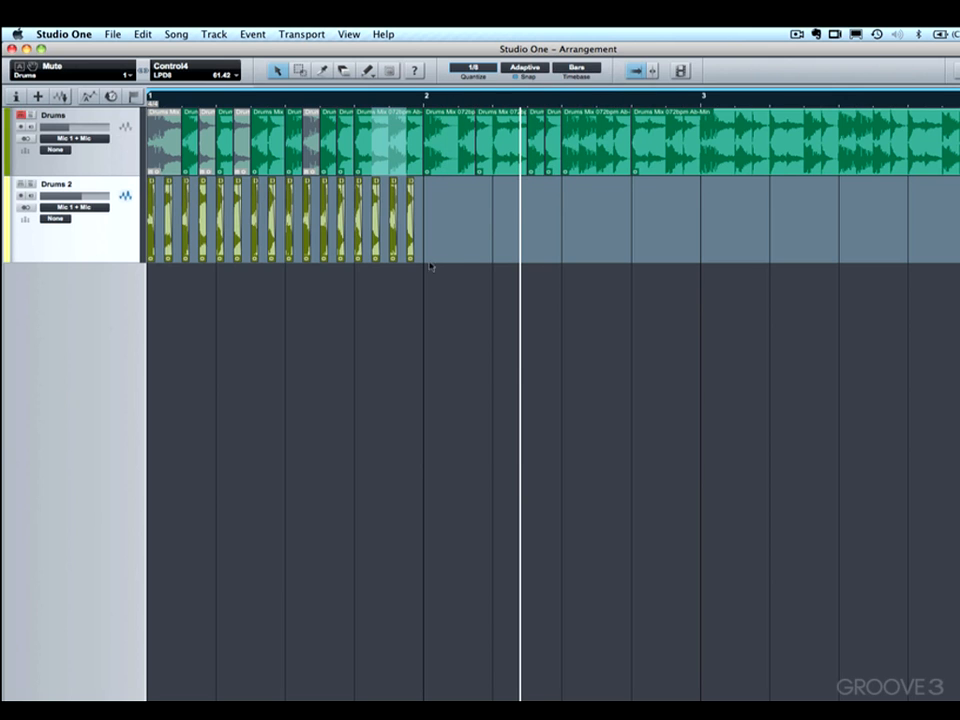
# Select all the Drums 2 slices in bar 1 and play the arrangement from the start
pyautogui.moveTo(456, 437); pyautogui.dragTo(172, 197)
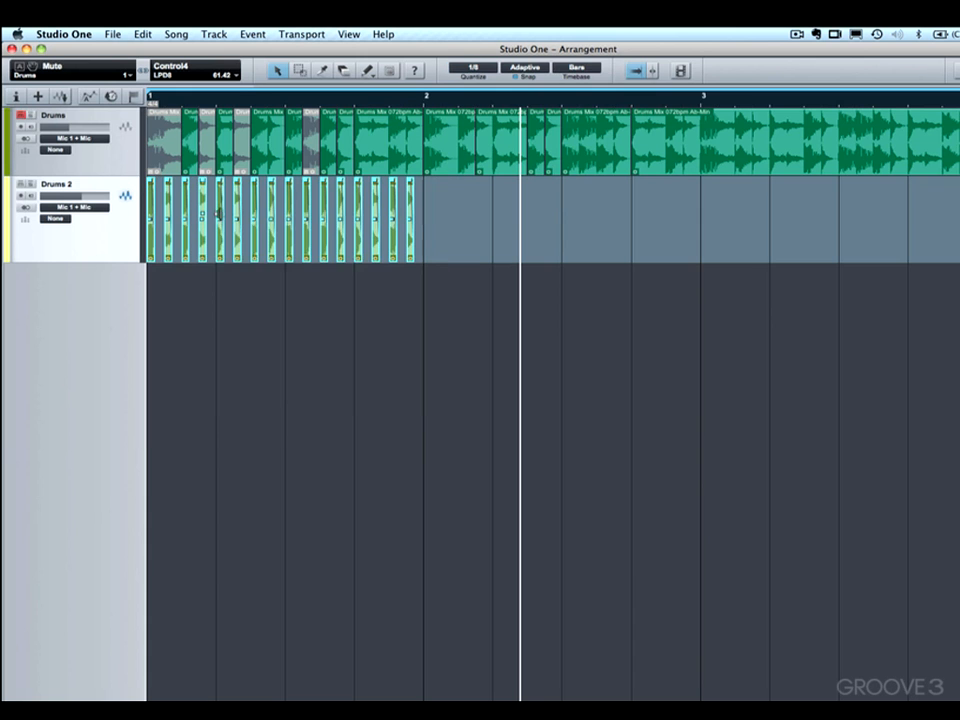
pyautogui.rightClick(221, 214)
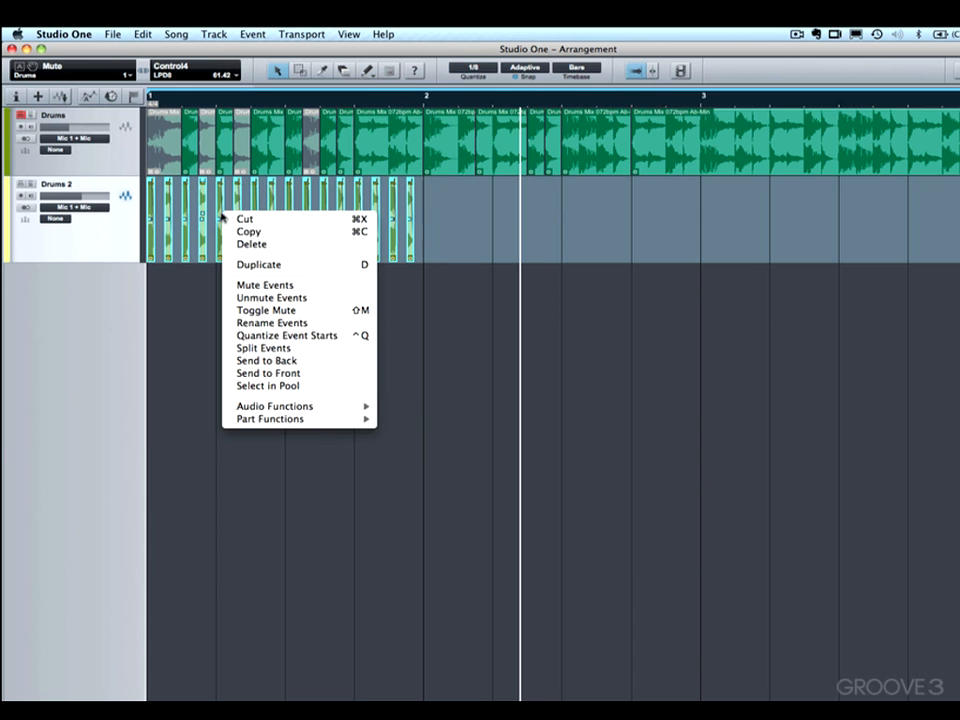
pyautogui.click(306, 94)
pyautogui.press(',')
pyautogui.press('space')
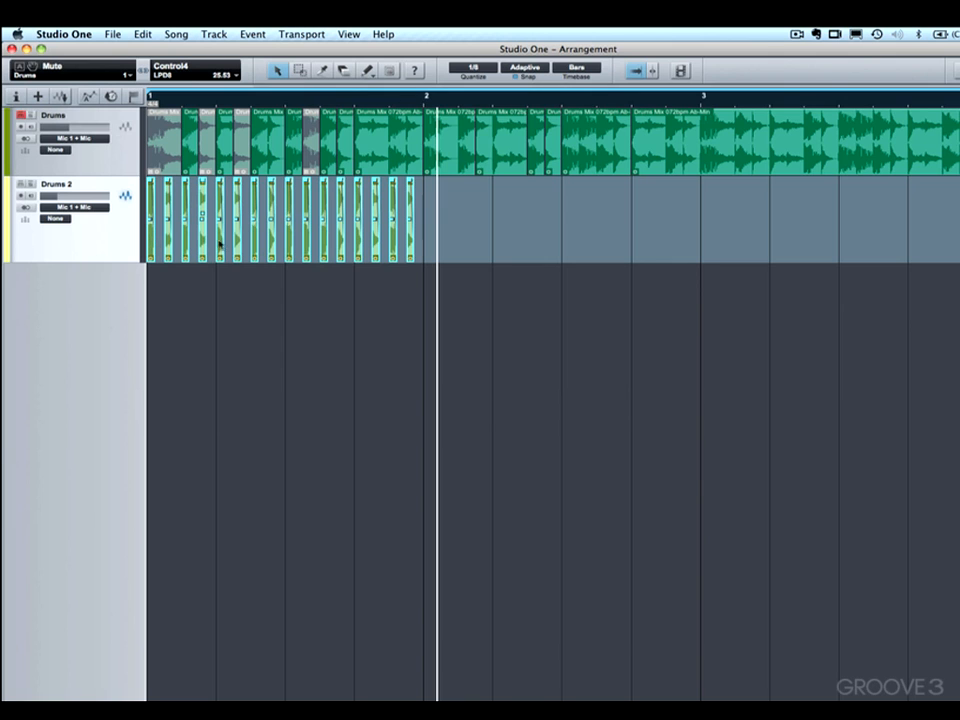
# Try quantizing the event starts of the selected Drums 2 slices to 1/16 with 60% swing, and play the result
pyautogui.click(473, 67)
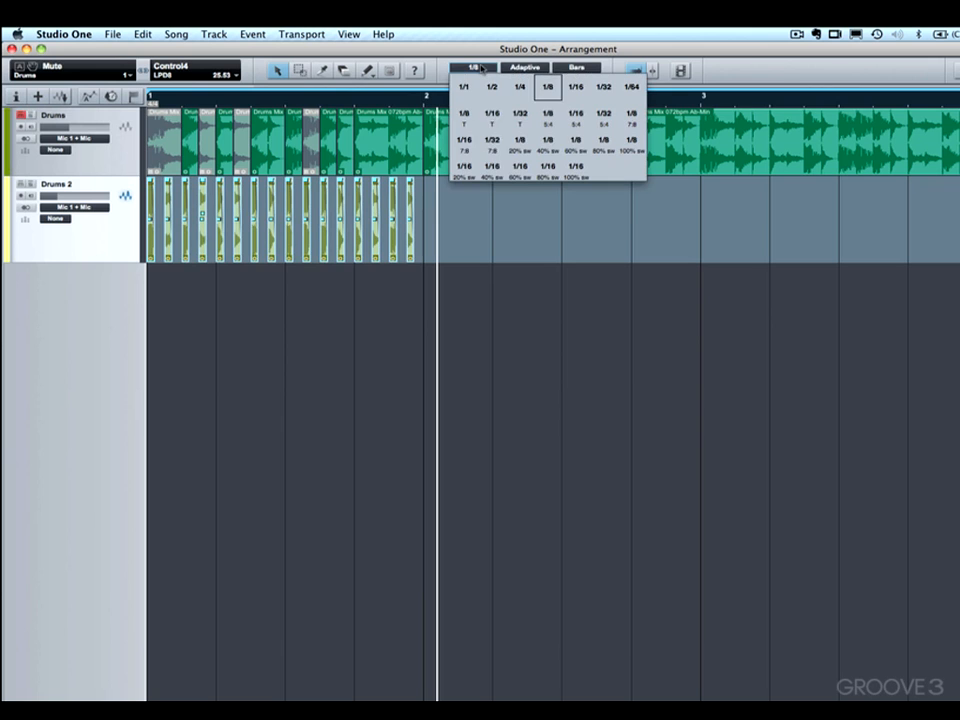
pyautogui.click(521, 172)
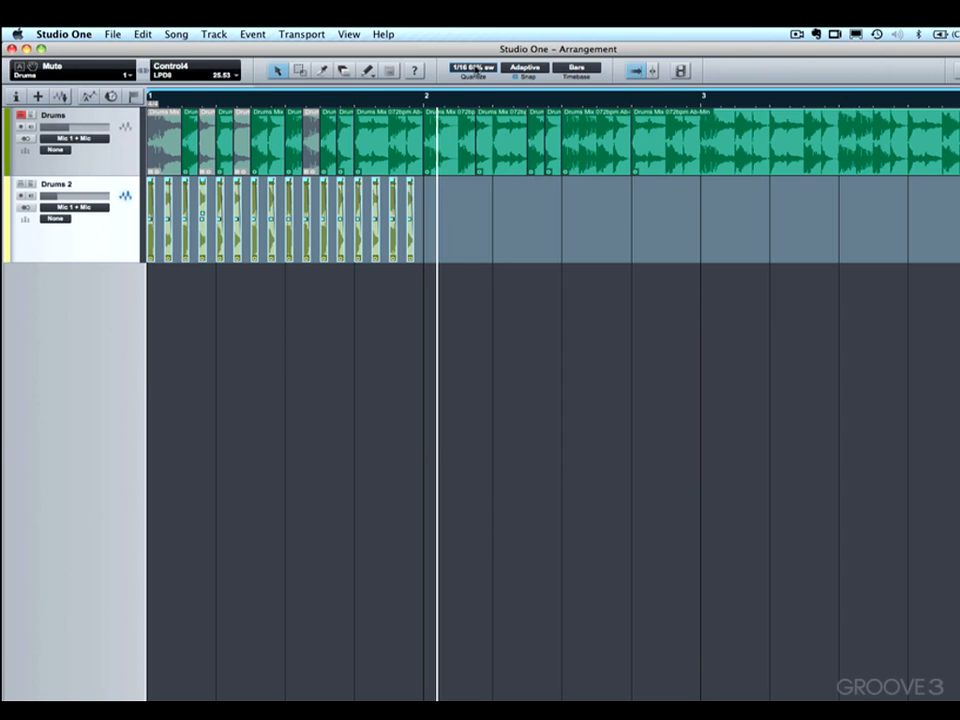
pyautogui.rightClick(310, 217)
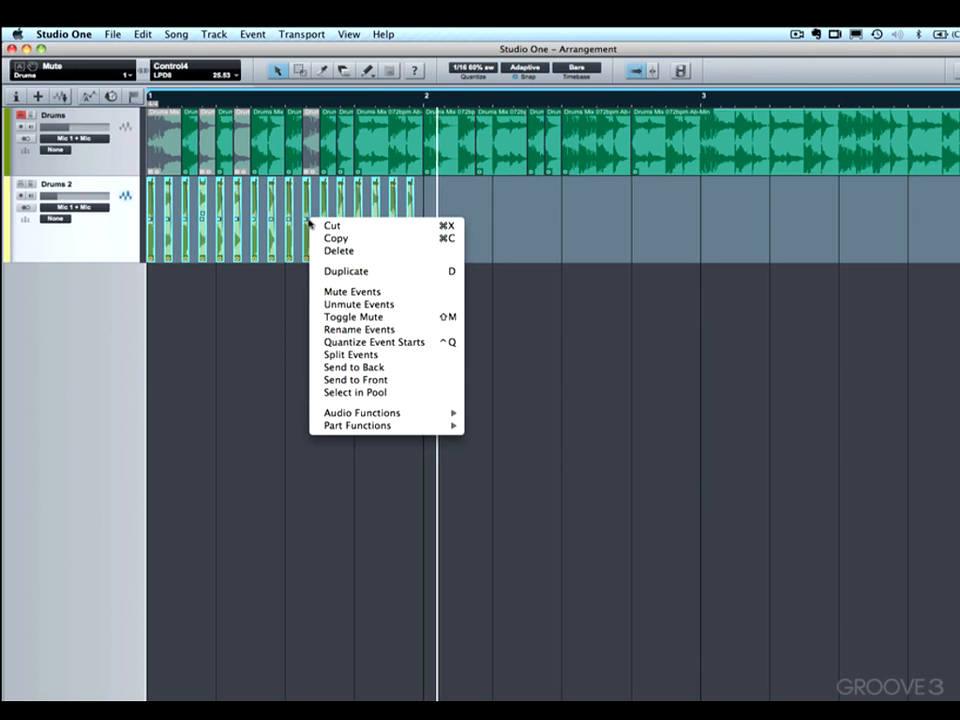
pyautogui.click(378, 342)
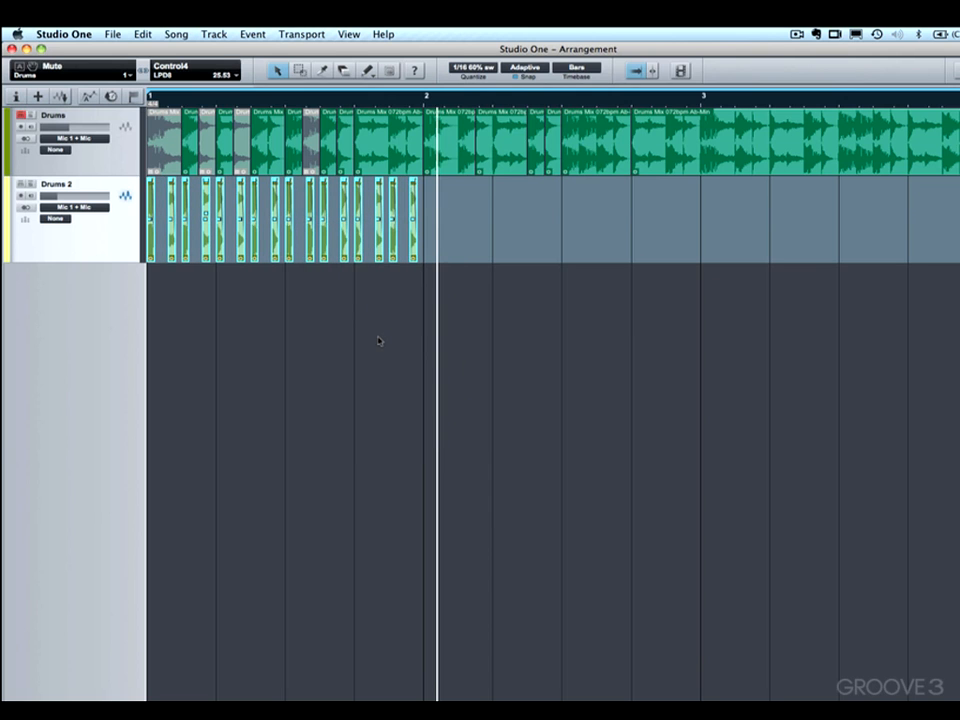
pyautogui.press('space')
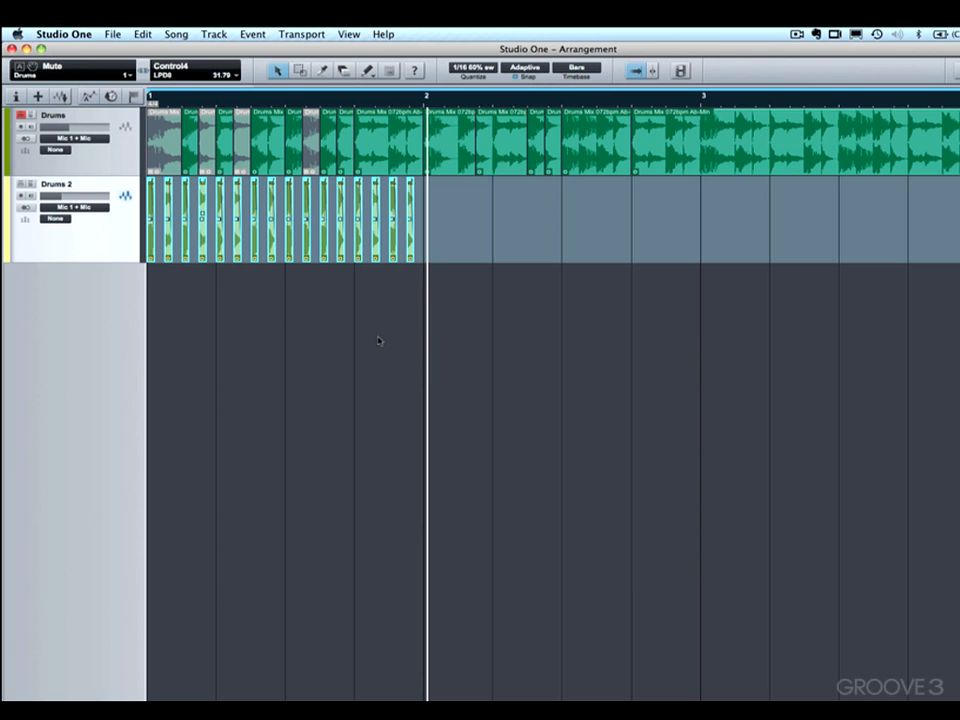
# Set the Quantize value to 1/1 and switch it back to 1/8
pyautogui.click(485, 69)
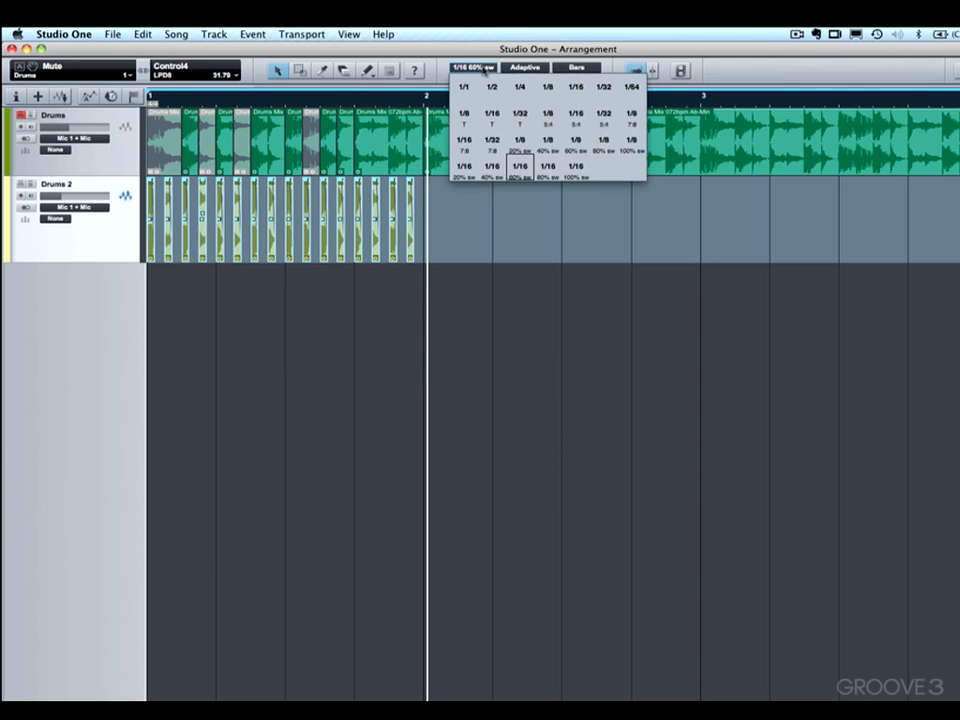
pyautogui.click(463, 87)
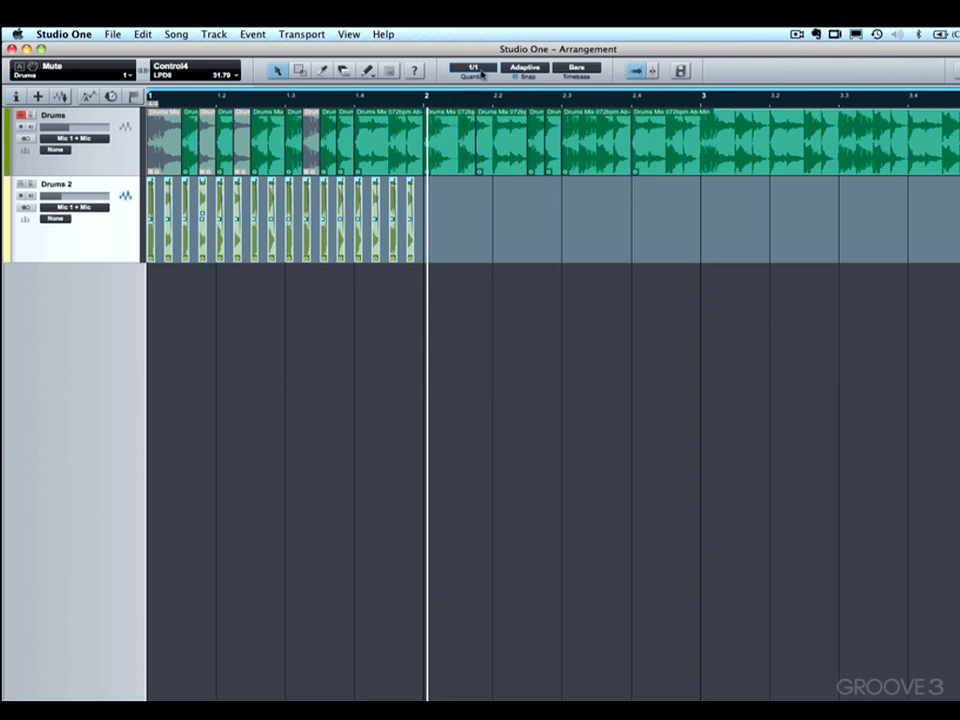
pyautogui.click(491, 70)
pyautogui.click(548, 87)
# Move the Drums event at 2.3 onto the Drums 2 track at the start of bar 3
pyautogui.moveTo(597, 169); pyautogui.dragTo(741, 210)
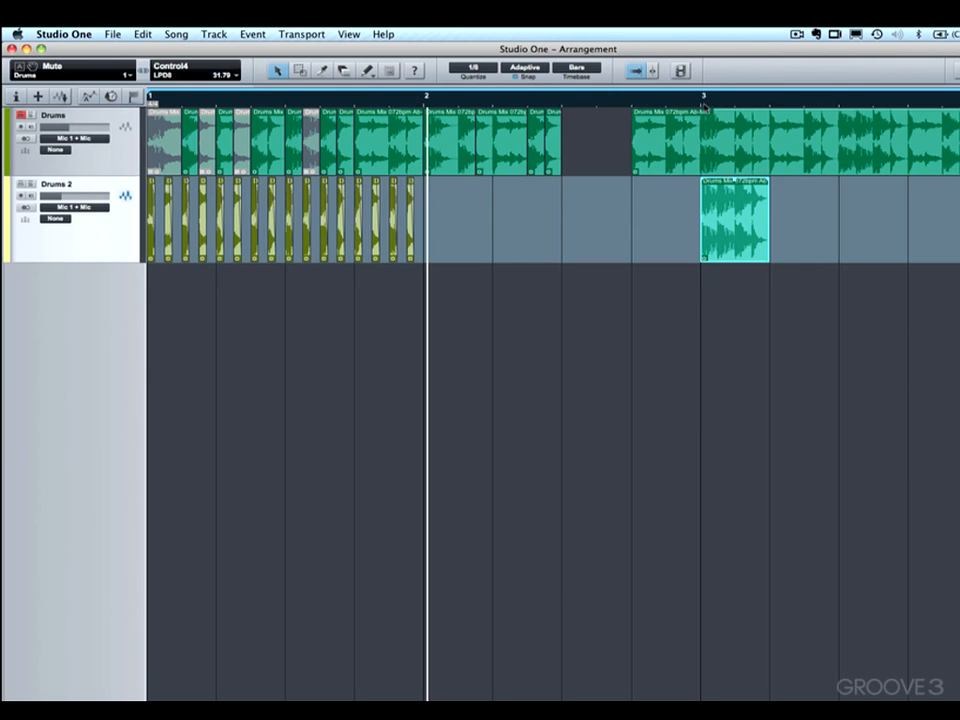
pyautogui.moveTo(729, 214)
pyautogui.mouseDown()
pyautogui.moveTo(862, 222)
pyautogui.moveTo(722, 229)
pyautogui.mouseUp()
# Switch Snap to Bar, try Quantize snapping on the Drums 2 event at bar 3, and return Snap to Adaptive
pyautogui.click(536, 69)
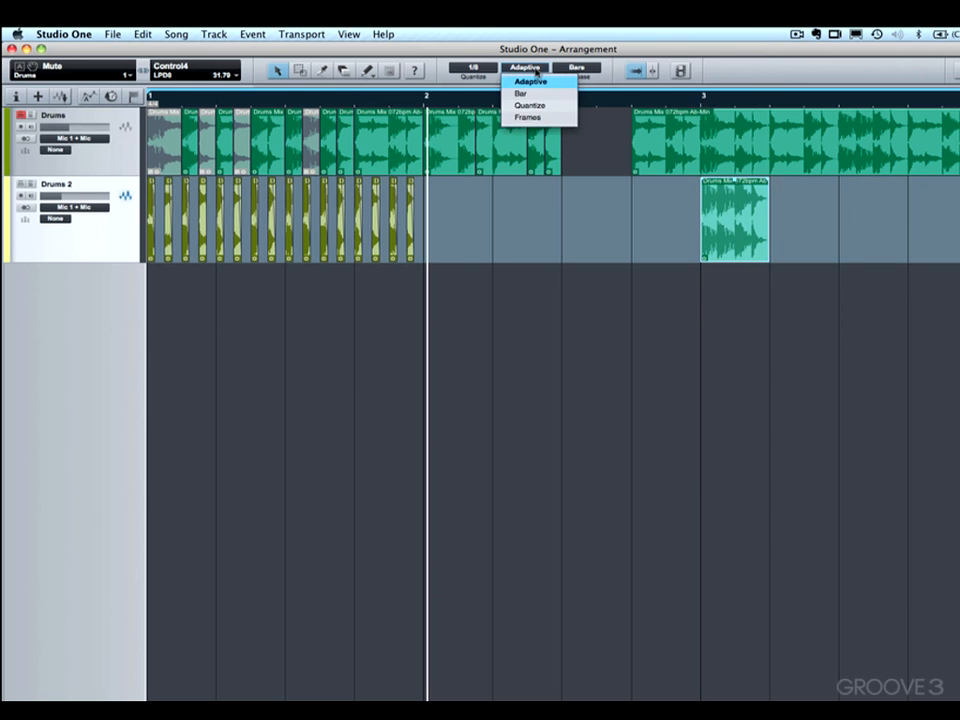
pyautogui.click(537, 94)
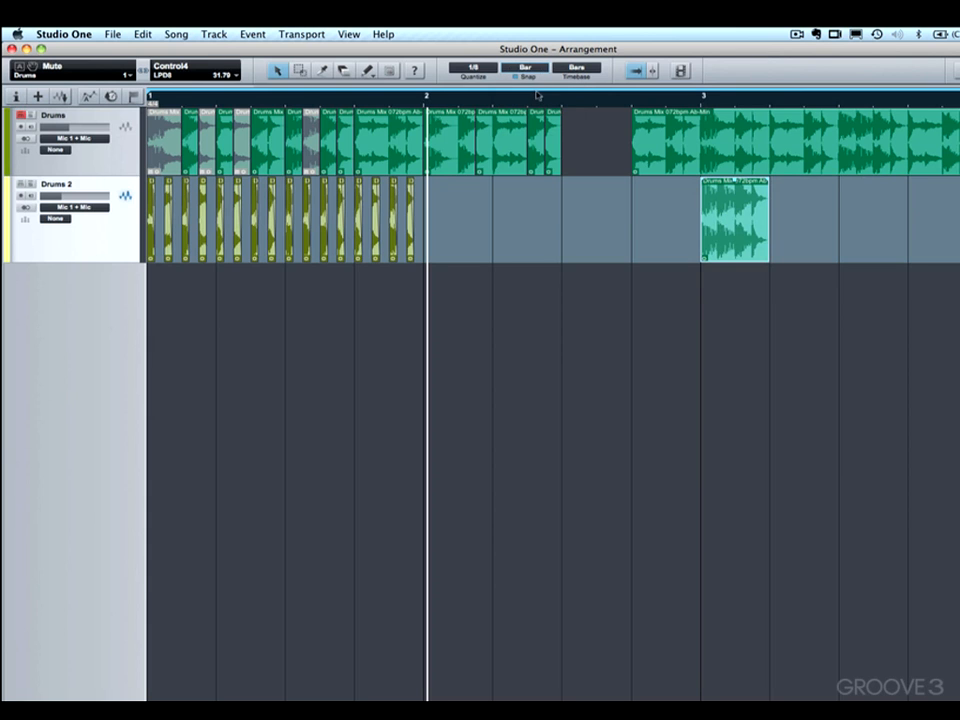
pyautogui.click(525, 67)
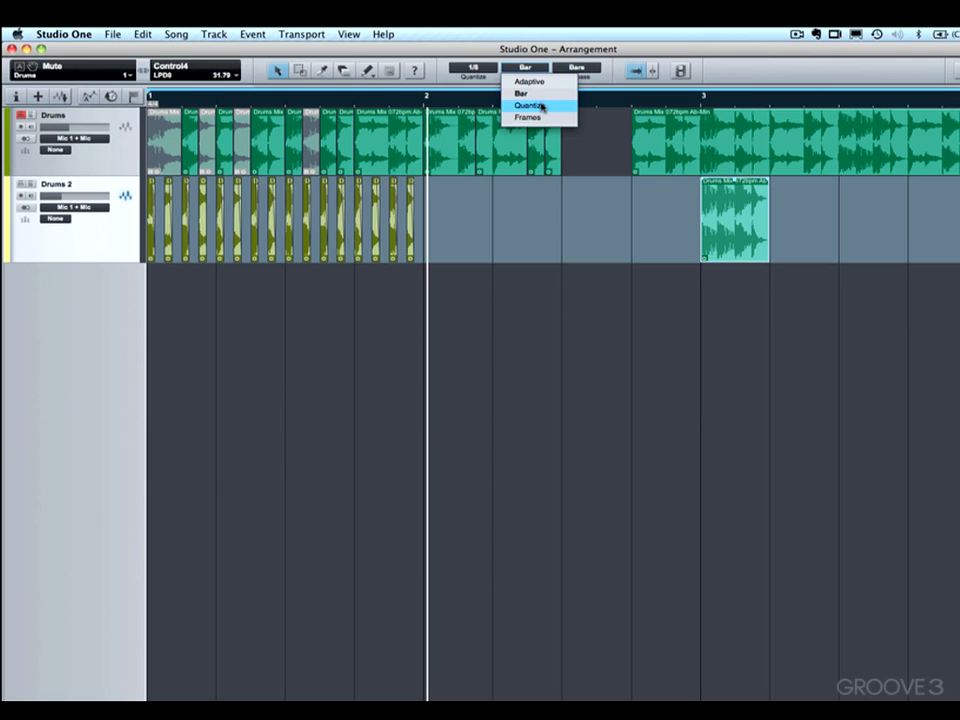
pyautogui.click(542, 106)
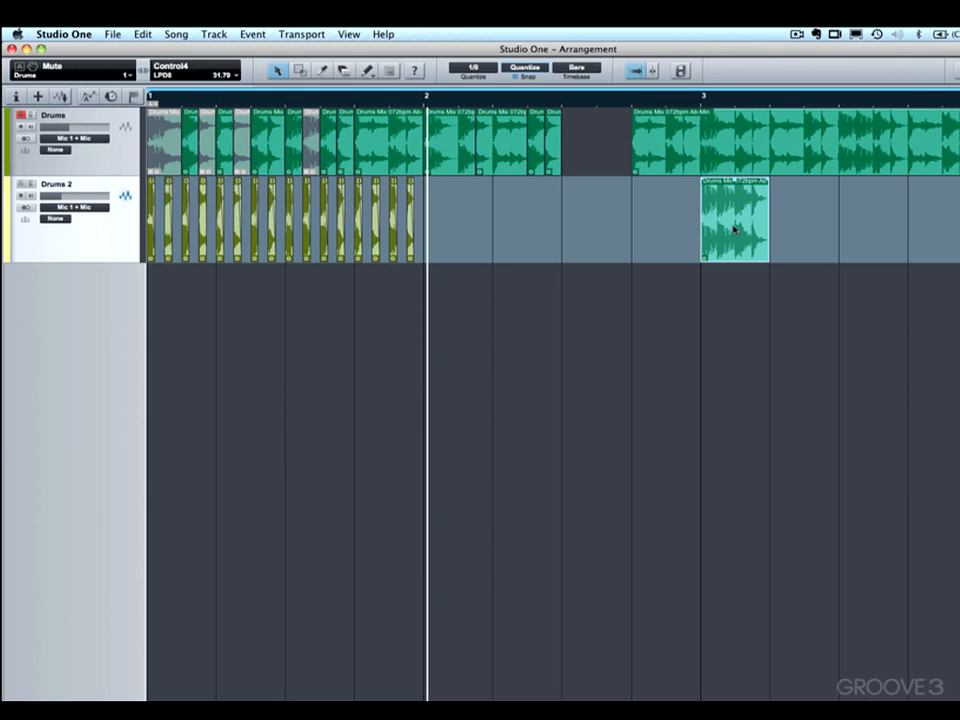
pyautogui.moveTo(743, 230)
pyautogui.mouseDown()
pyautogui.moveTo(713, 231)
pyautogui.moveTo(734, 231)
pyautogui.mouseUp()
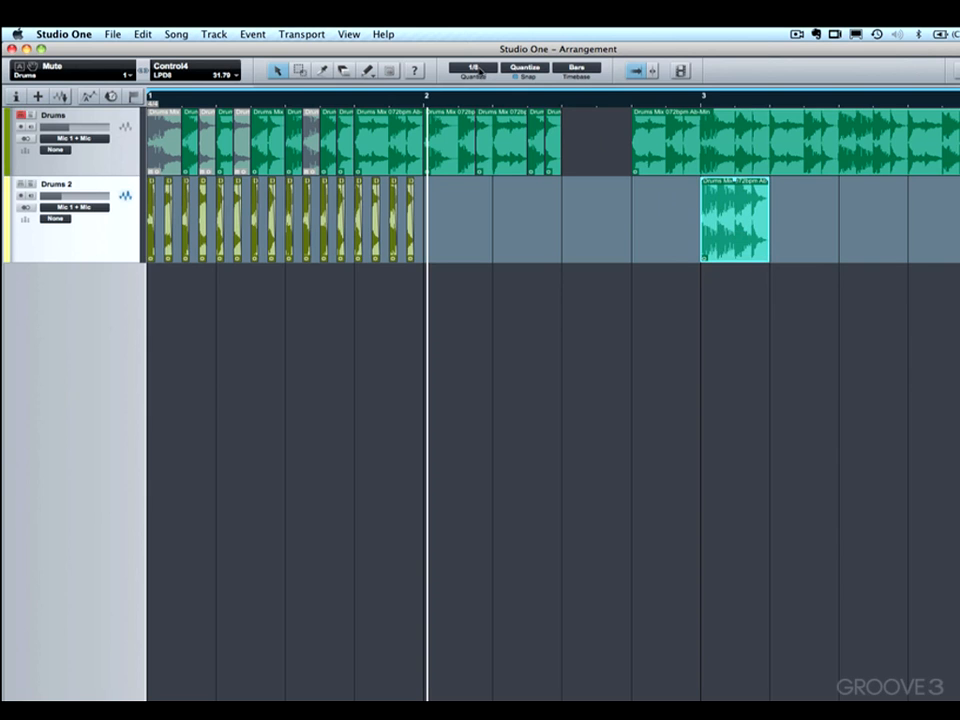
pyautogui.click(534, 69)
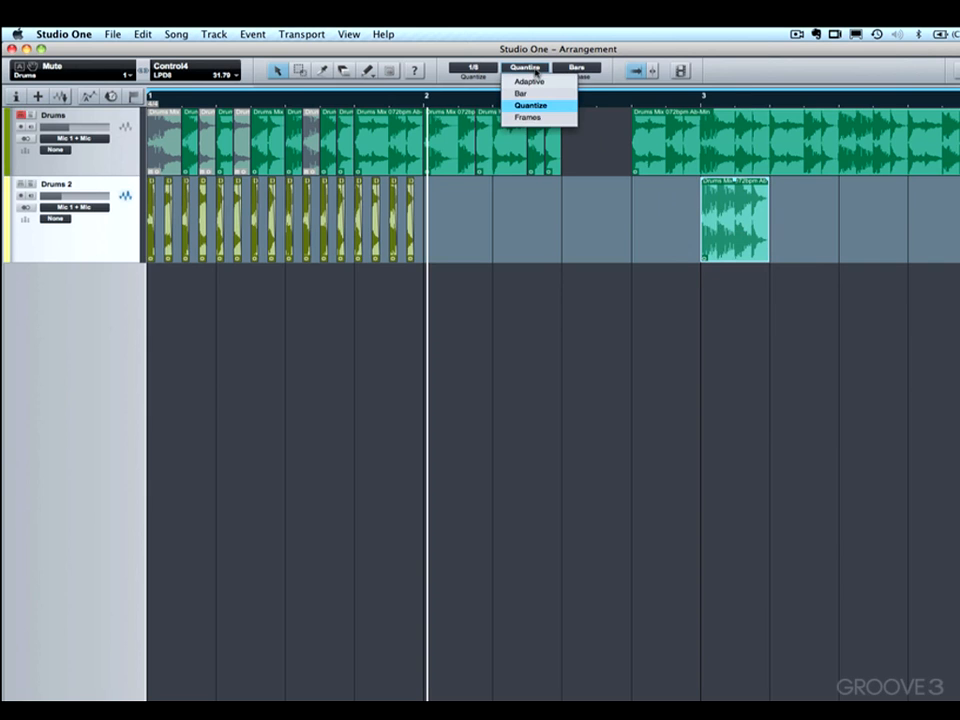
pyautogui.click(540, 82)
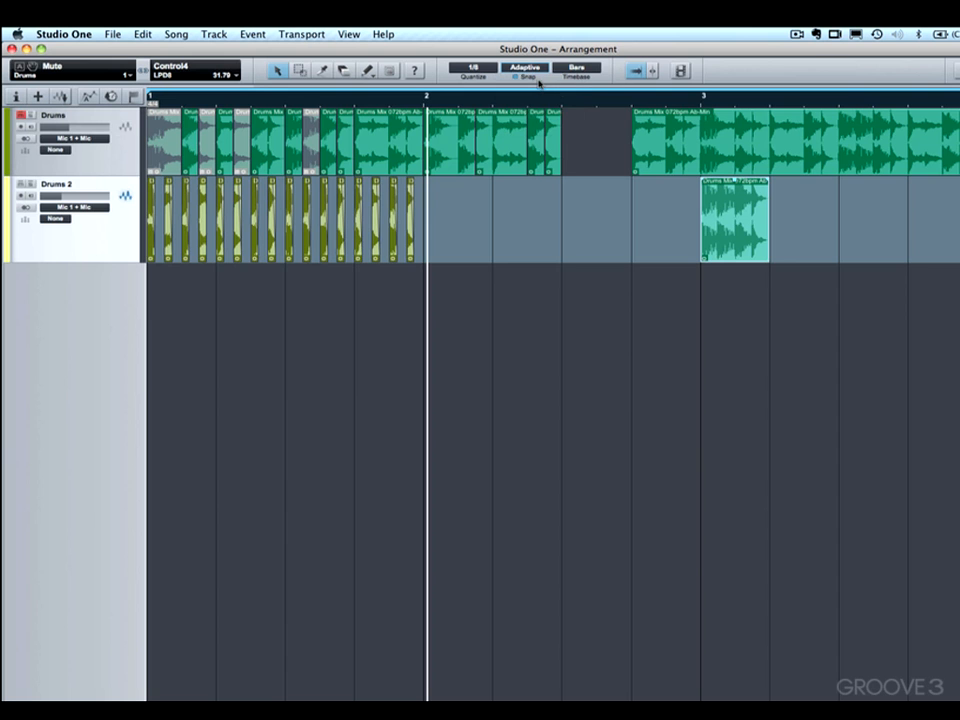
# Move the last short Drums slice before the gap in bar 2 to 2.3
pyautogui.moveTo(573, 100); pyautogui.dragTo(574, 137)
pyautogui.moveTo(506, 141); pyautogui.dragTo(573, 141)
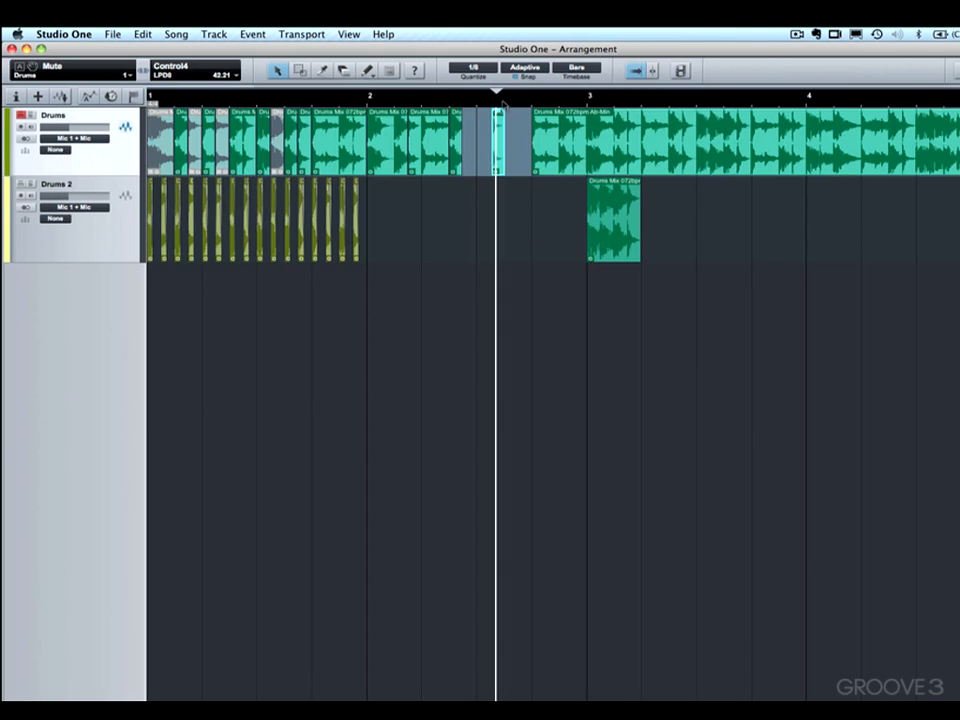
pyautogui.moveTo(504, 102); pyautogui.dragTo(508, 135)
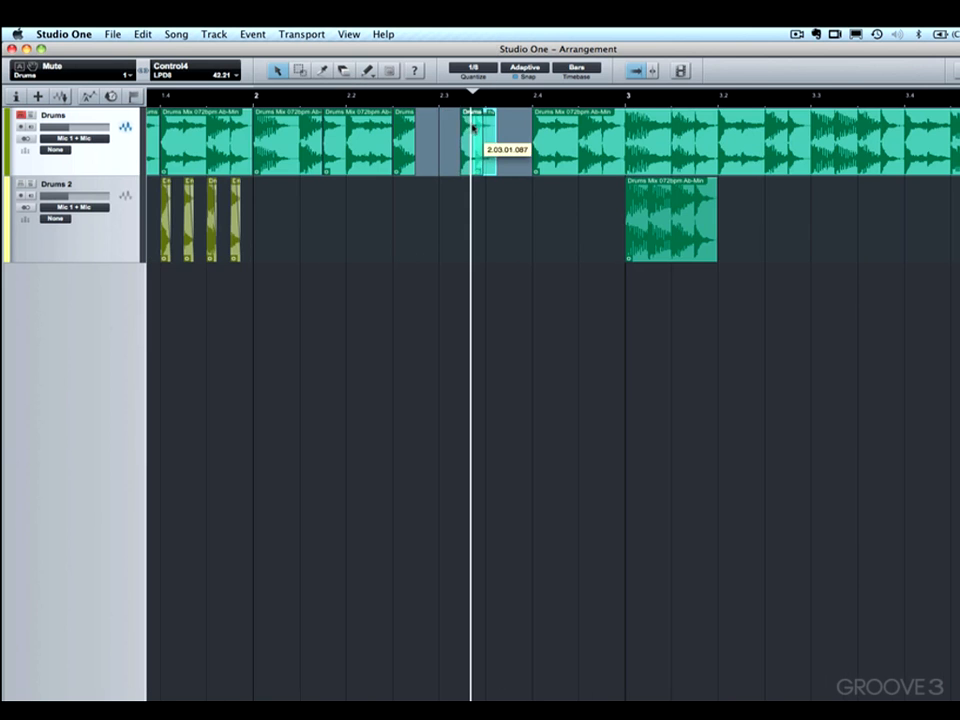
pyautogui.moveTo(489, 133); pyautogui.dragTo(455, 127)
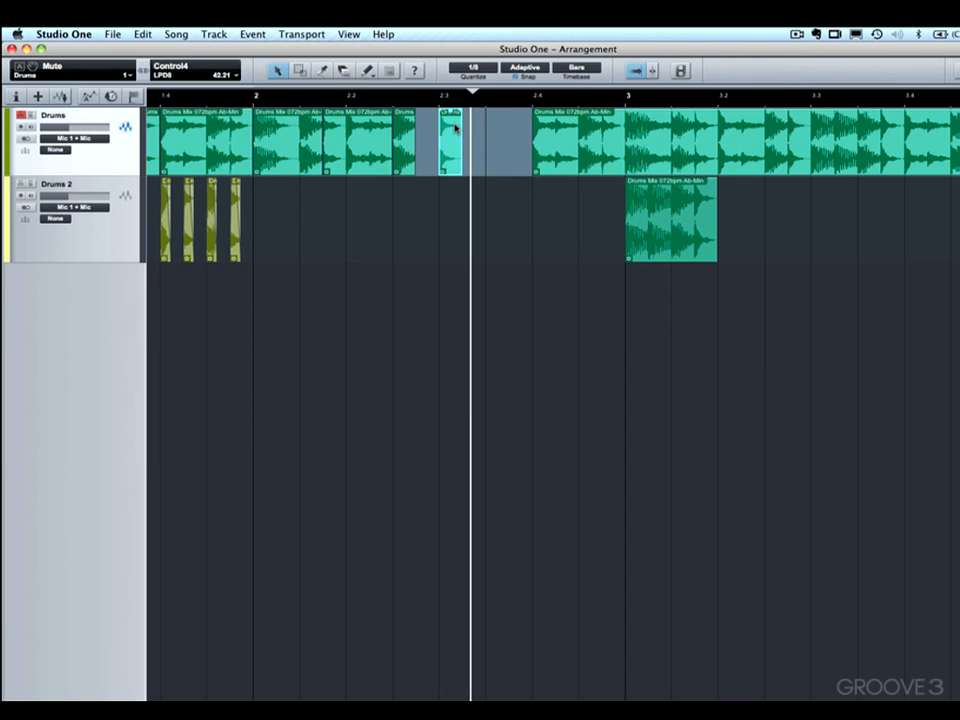
# Try the Frames and Quantize options for Snap, and return it to Adaptive
pyautogui.click(525, 67)
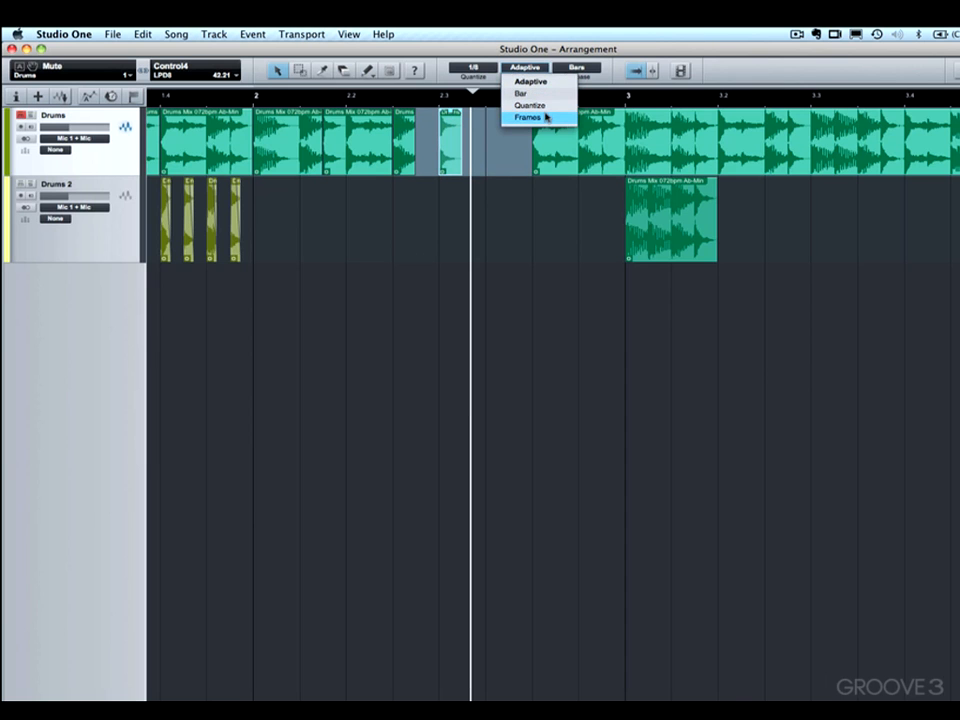
pyautogui.click(546, 118)
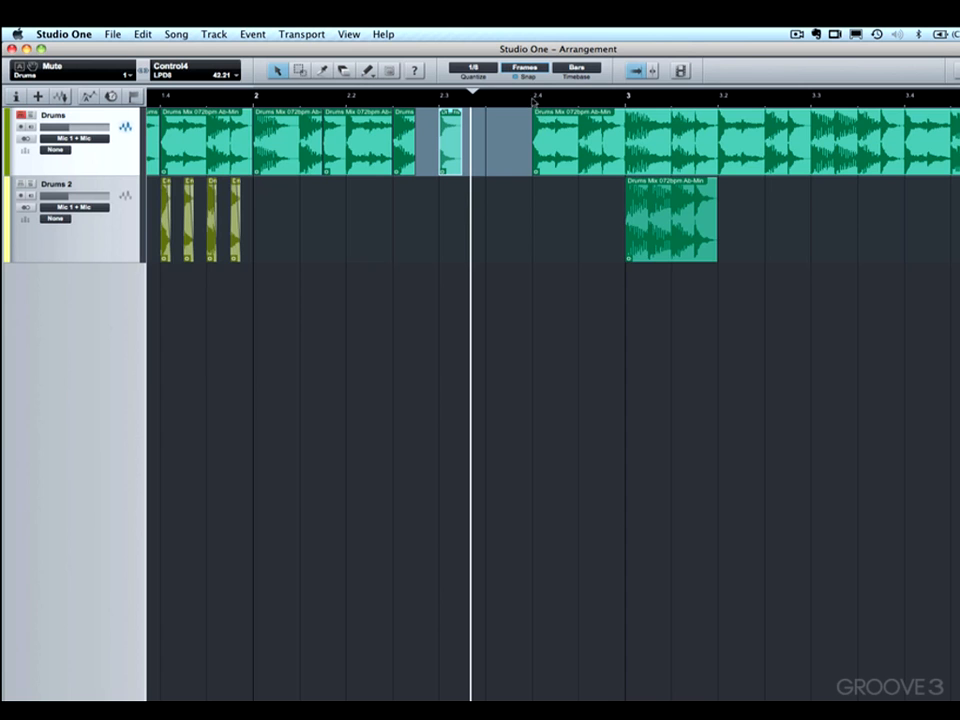
pyautogui.moveTo(532, 100); pyautogui.dragTo(537, 127)
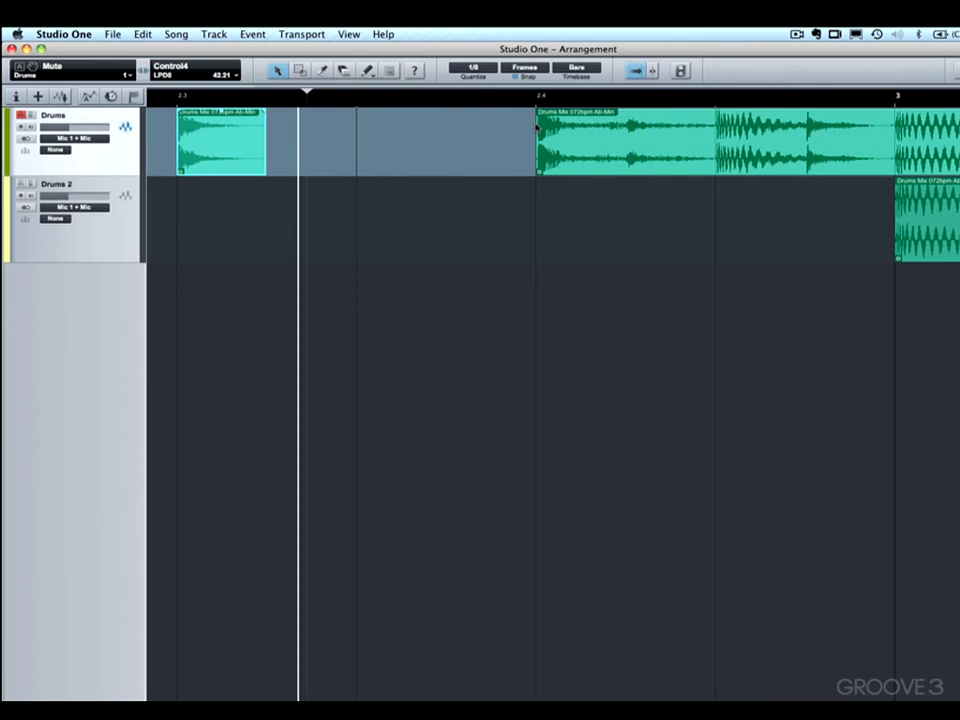
pyautogui.click(525, 67)
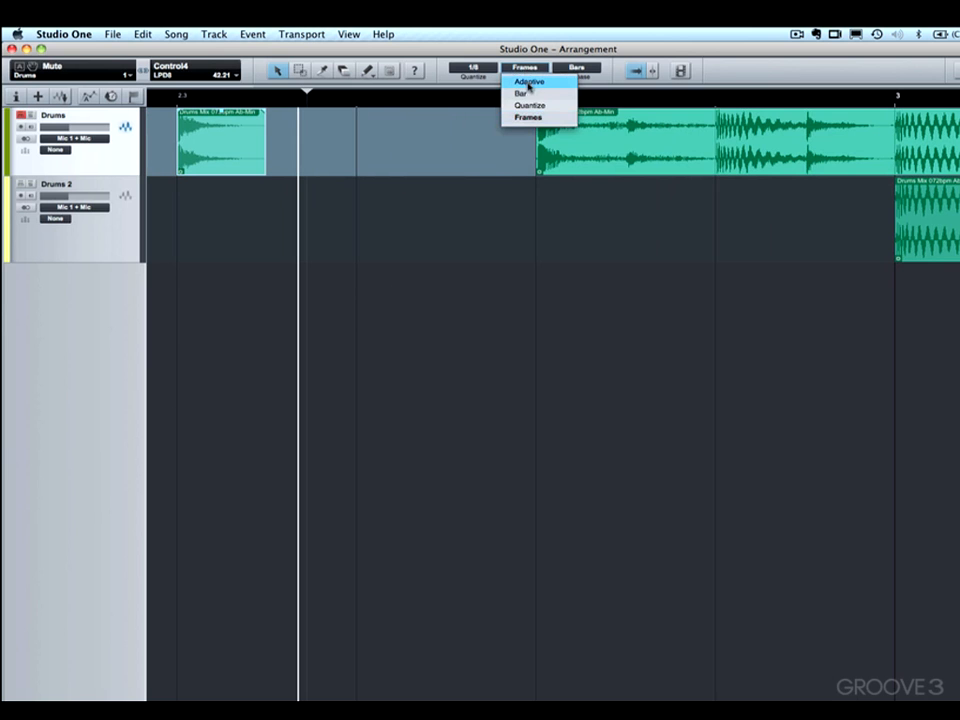
pyautogui.click(529, 83)
pyautogui.click(525, 68)
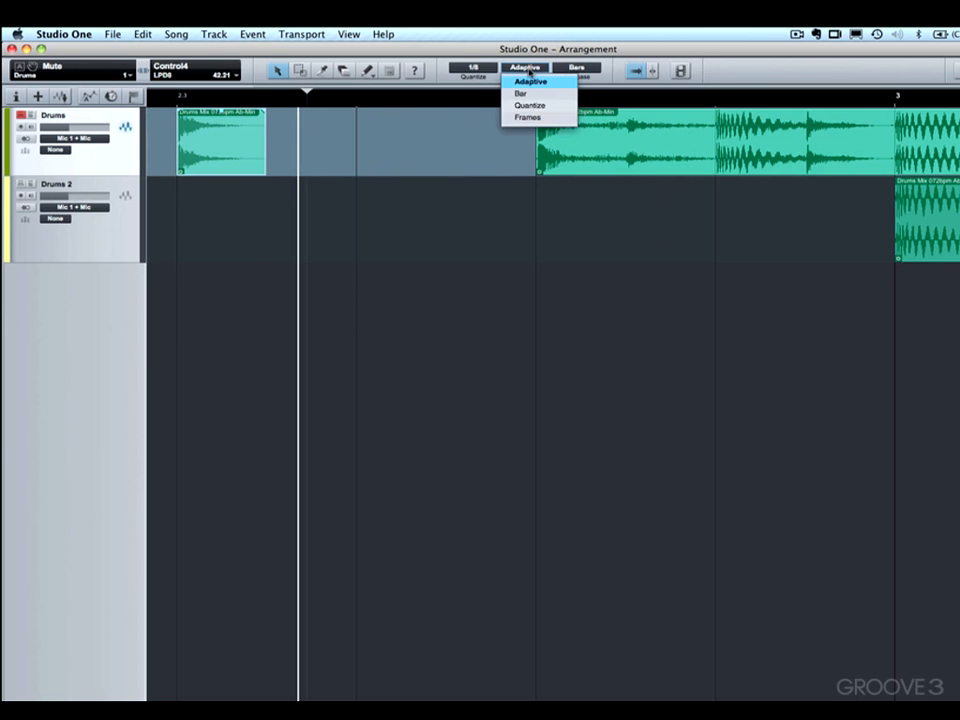
pyautogui.click(531, 105)
pyautogui.click(531, 67)
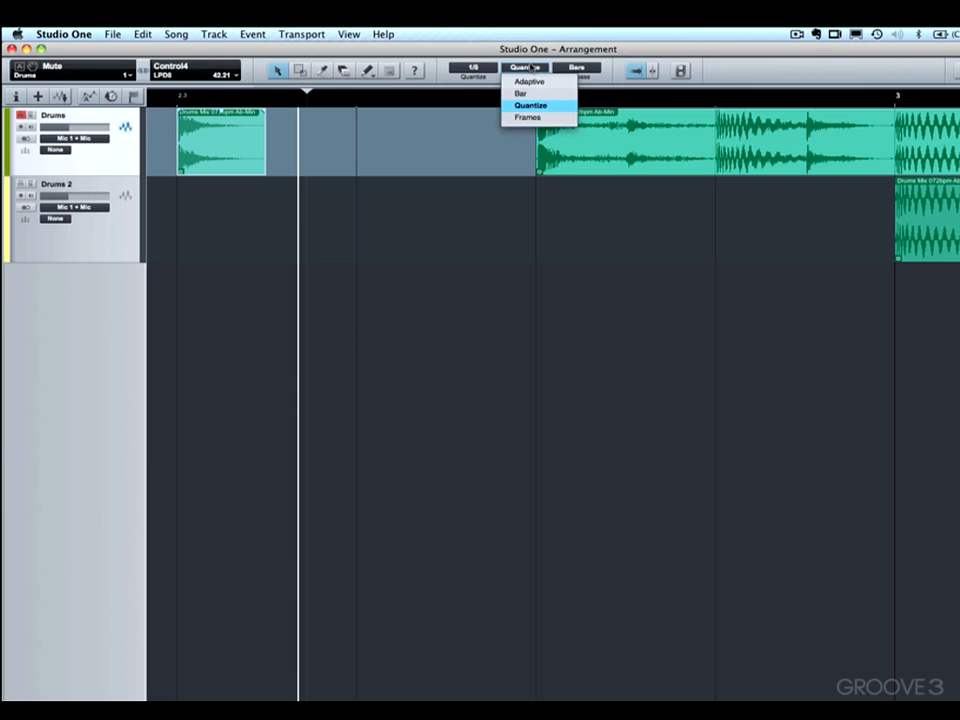
pyautogui.click(533, 82)
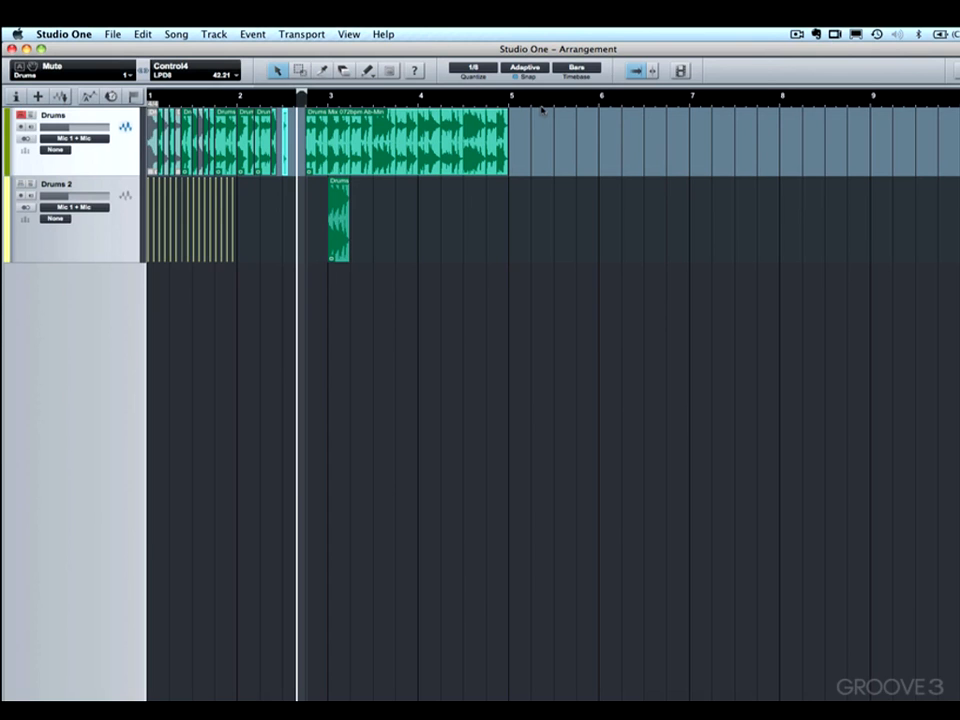
# Switch the ruler's Timebase to Seconds, and change it to Samples
pyautogui.click(576, 67)
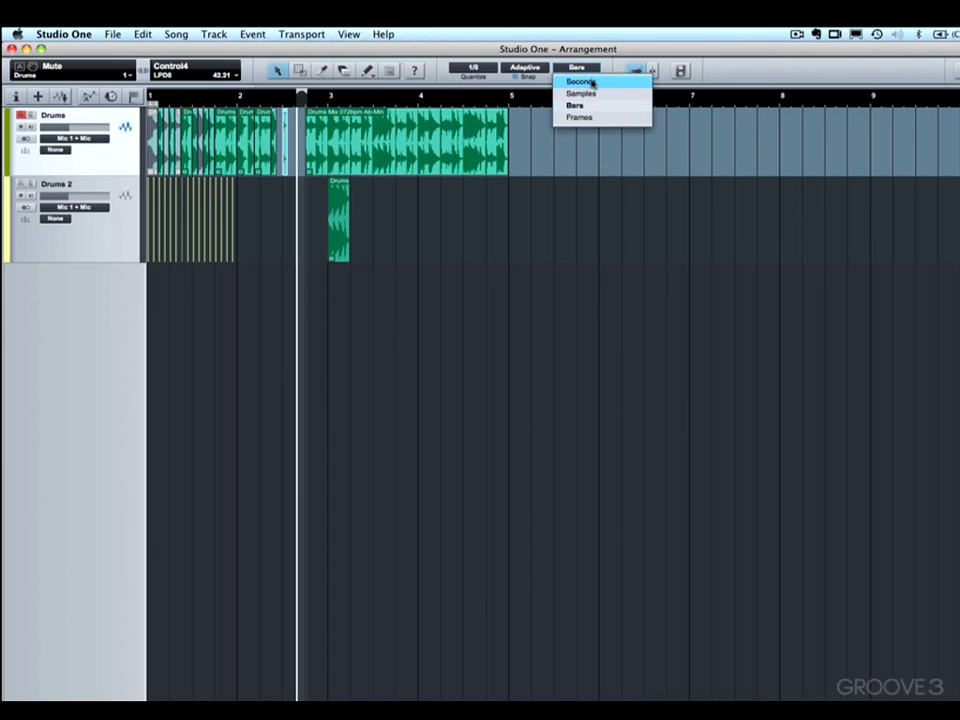
pyautogui.click(592, 83)
pyautogui.press('w')
pyautogui.scroll(3, 560, 96)
pyautogui.scroll(-3, 560, 96)
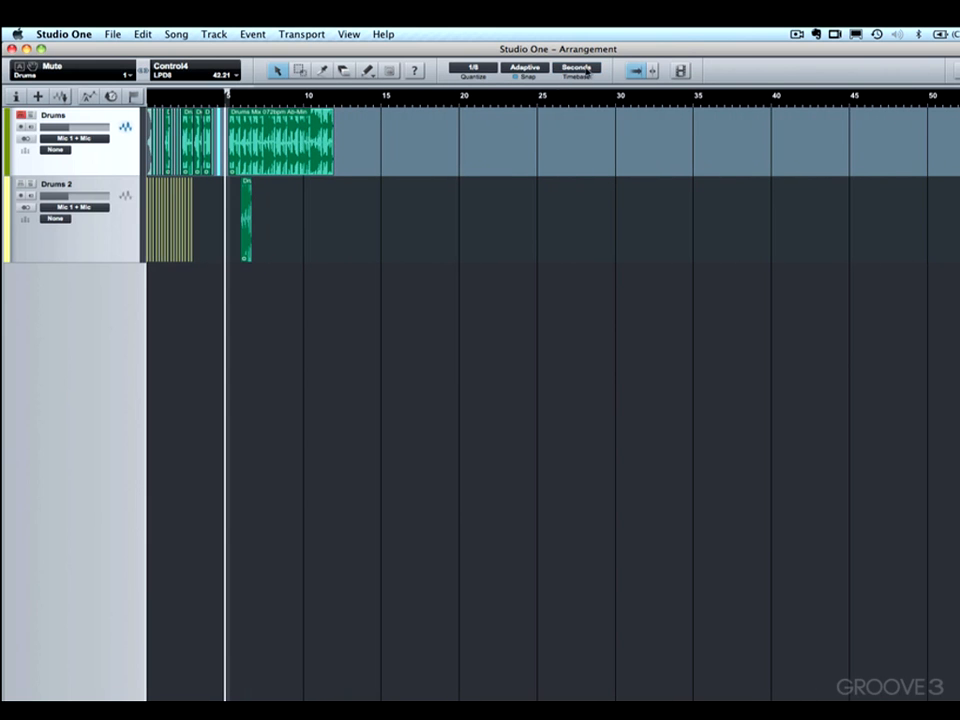
pyautogui.click(576, 67)
pyautogui.click(594, 93)
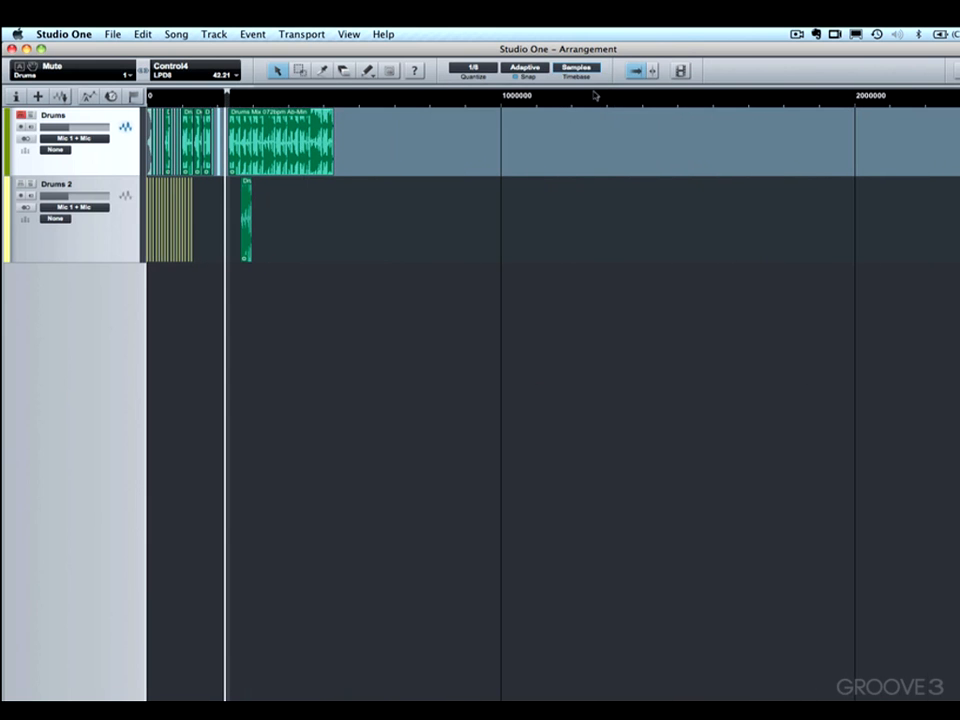
# Set both the Timebase and the Snap mode to Frames
pyautogui.click(578, 68)
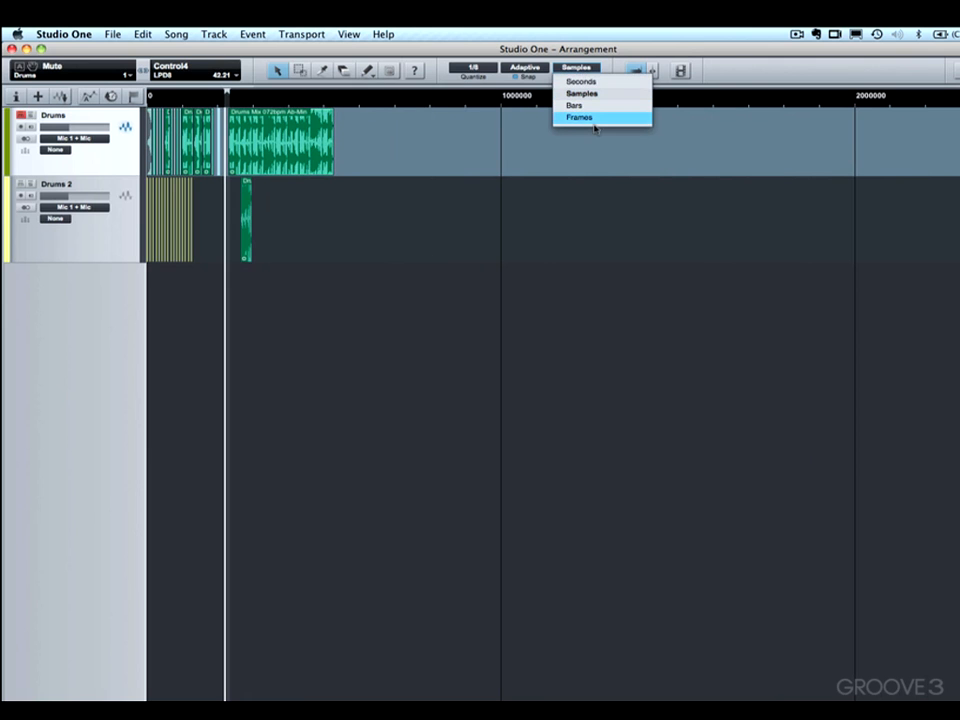
pyautogui.click(592, 120)
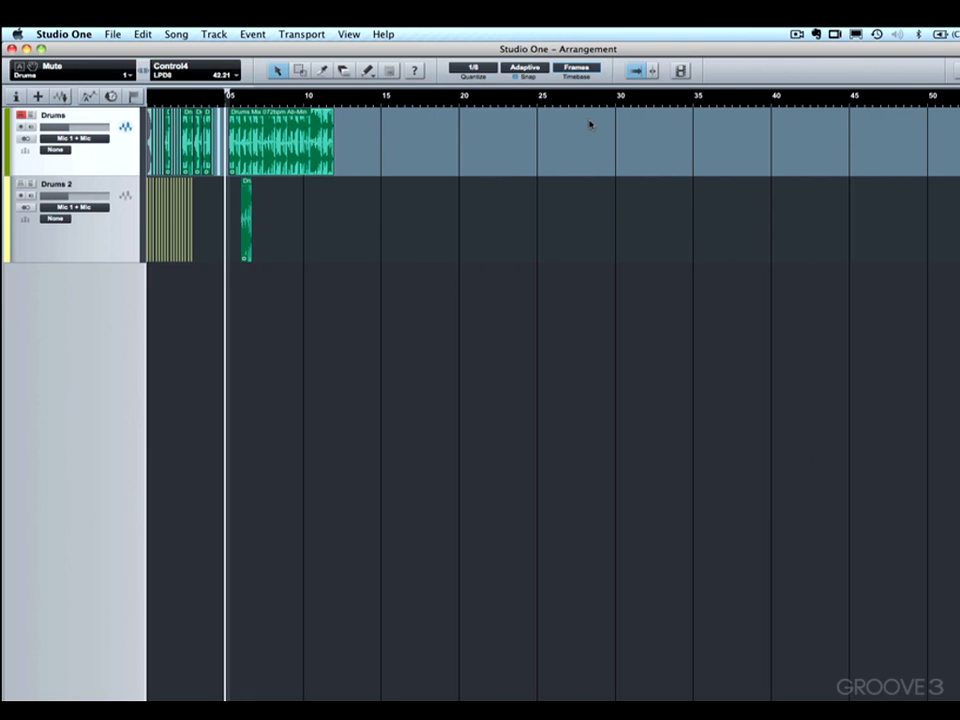
pyautogui.click(525, 67)
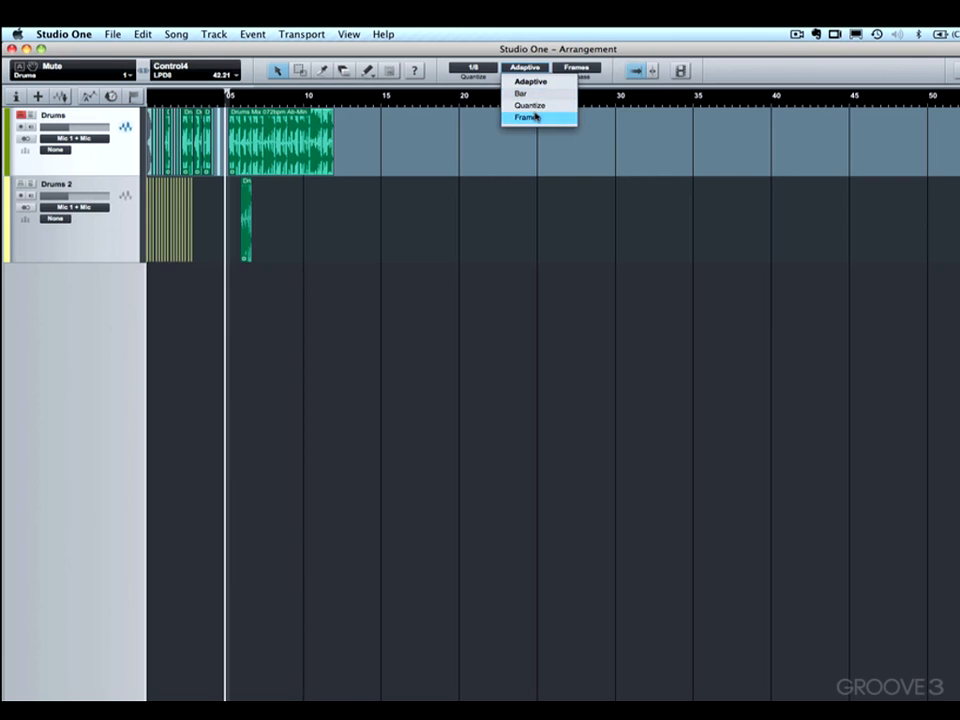
pyautogui.click(536, 117)
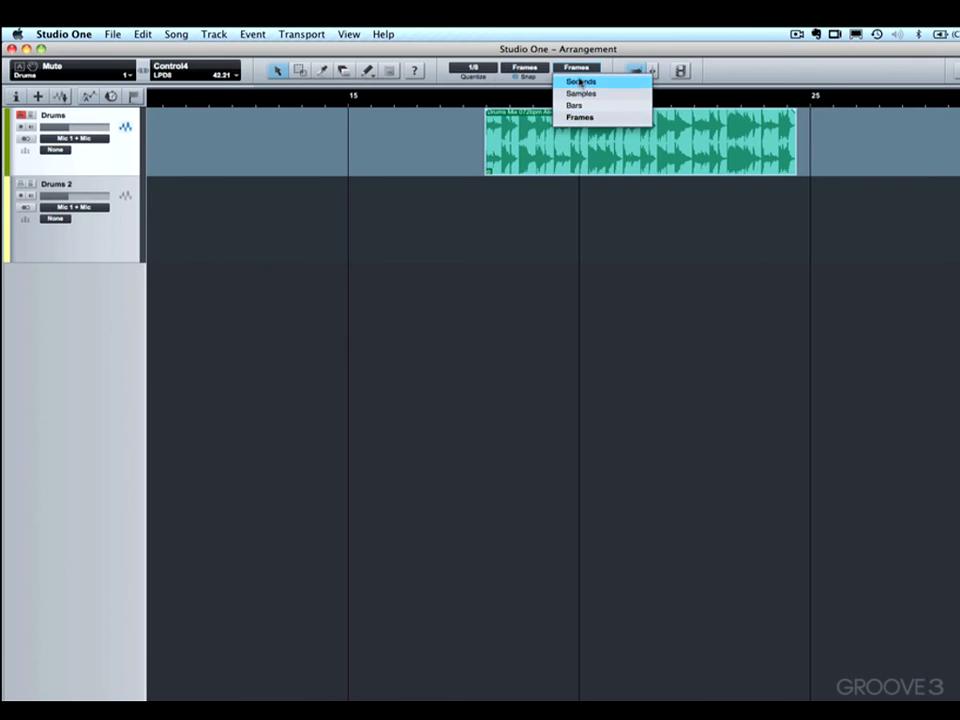
# Set the ruler's Timebase to Bars and the Snap mode to Adaptive
pyautogui.click(576, 105)
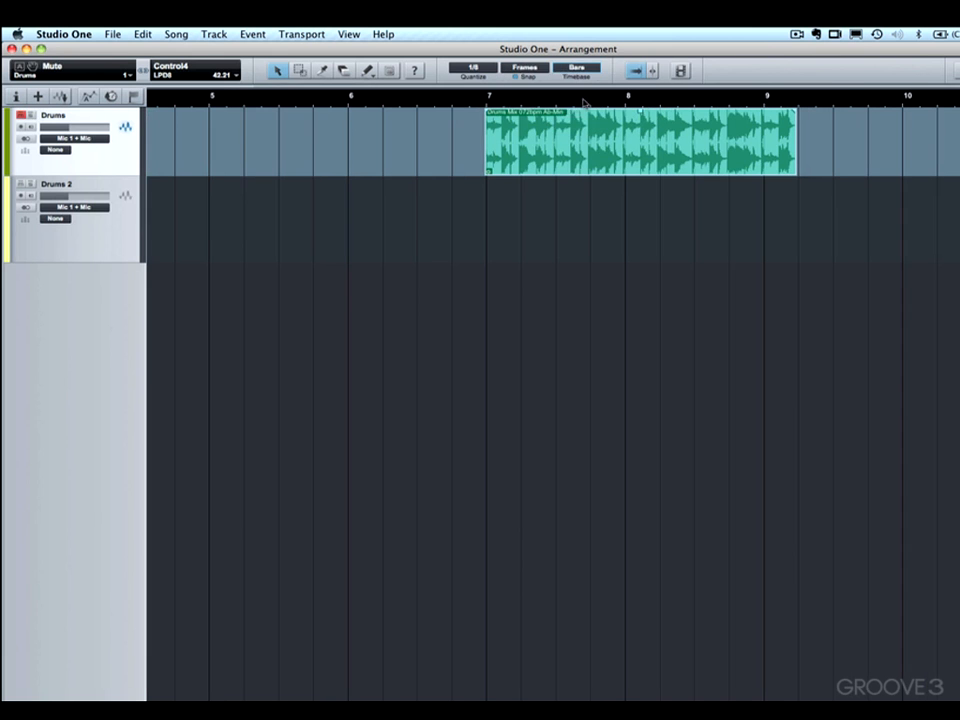
pyautogui.click(525, 67)
pyautogui.click(526, 80)
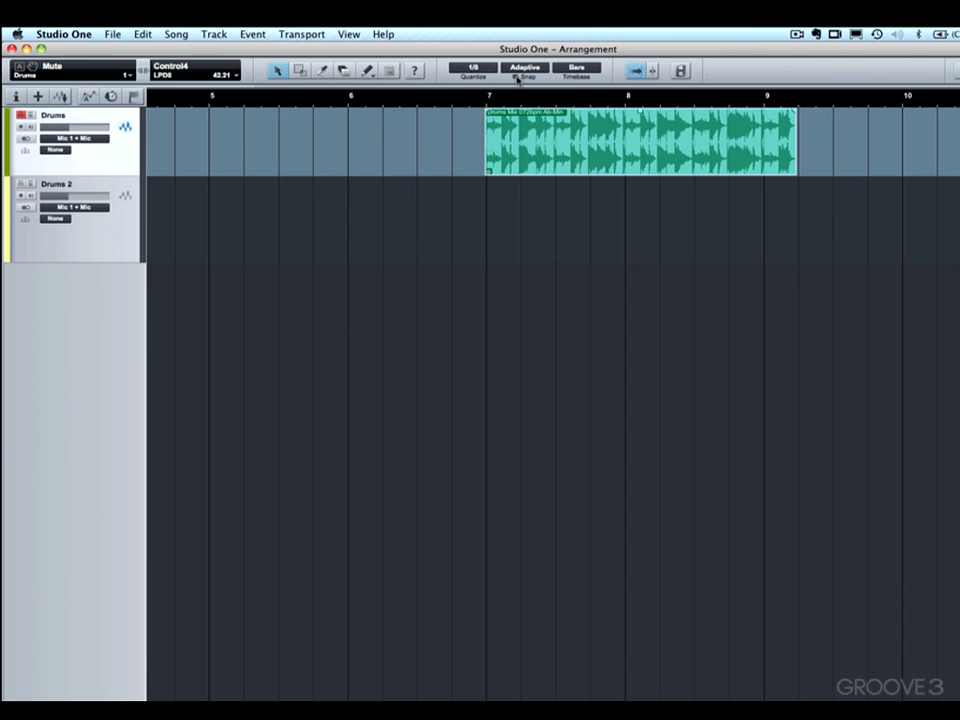
# Move the long Drums event to start at bar 6, and toggle Snap
pyautogui.moveTo(531, 144); pyautogui.dragTo(408, 135)
pyautogui.click(515, 78)
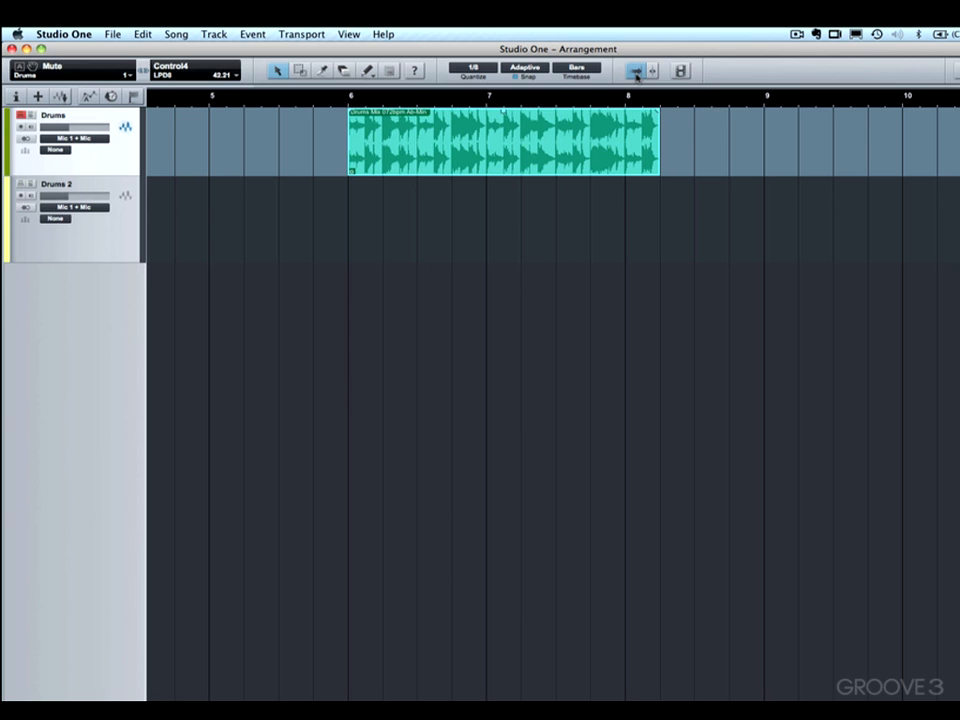
# Play the song to check how the view follows the playback cursor, inspect the ruler around bar 5, and switch Autoscroll on
pyautogui.press('space')
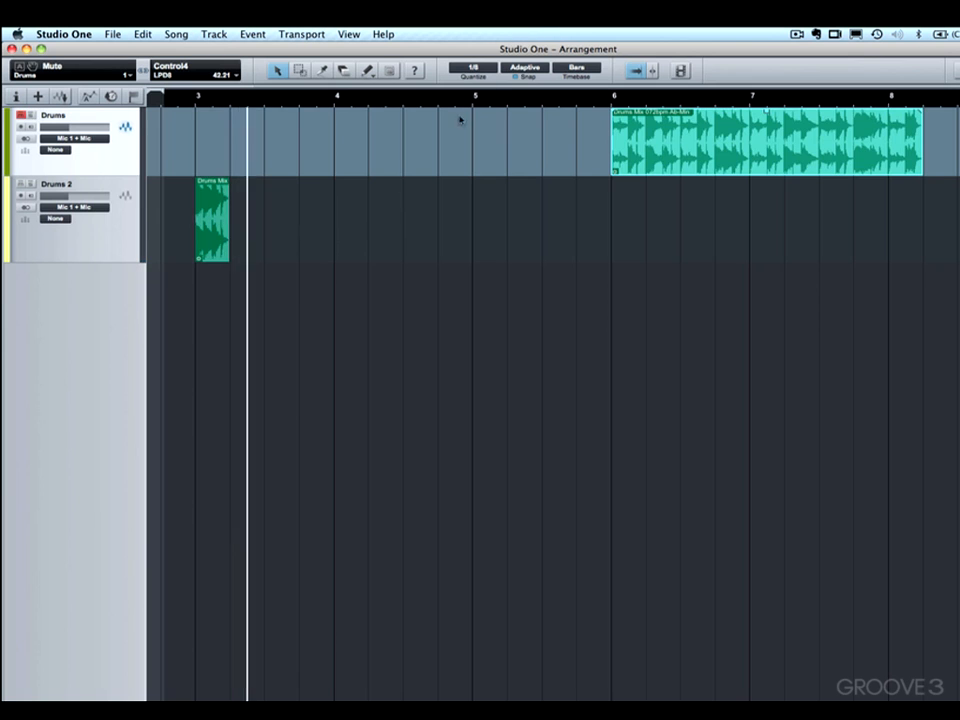
pyautogui.moveTo(460, 101); pyautogui.dragTo(471, 137)
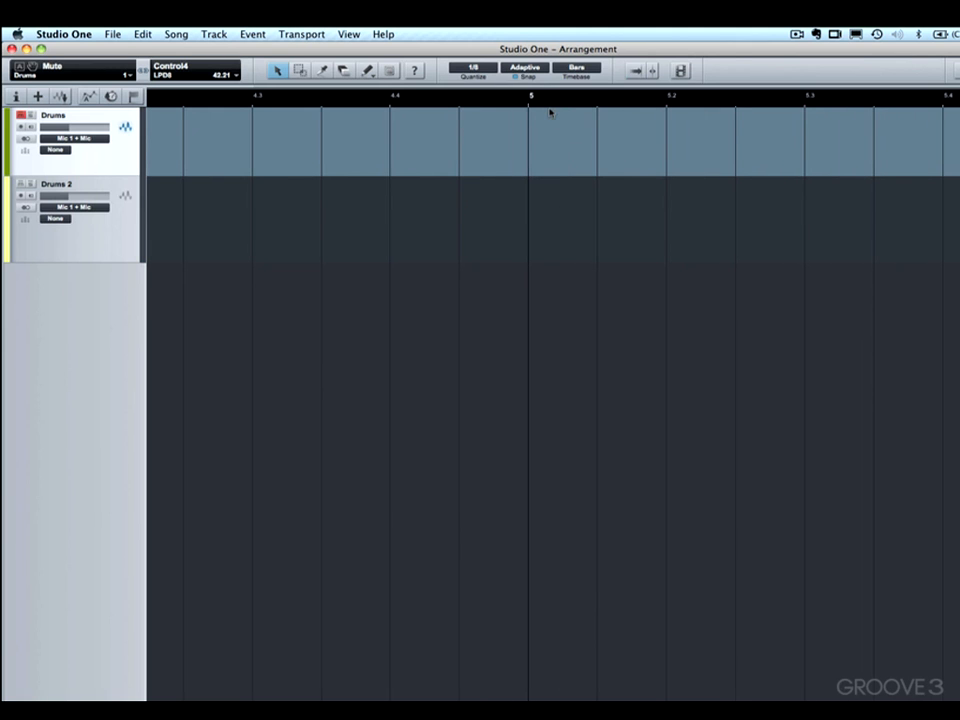
pyautogui.click(634, 72)
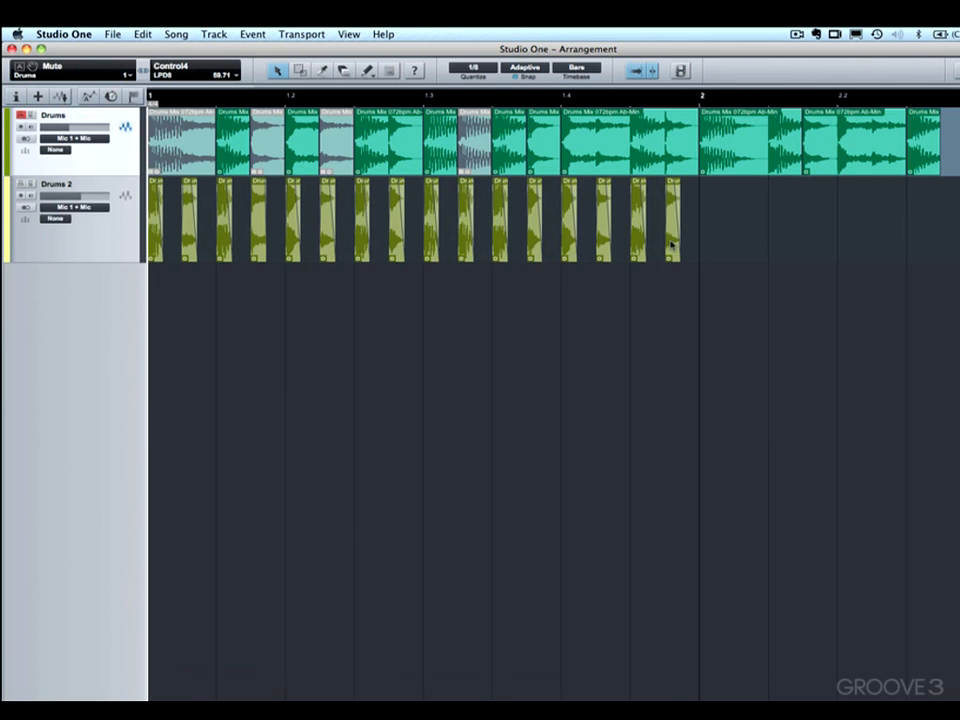
# Move the last Drums 2 slice before bar 2 slightly later, letting the cursor follow the edit position
pyautogui.click(671, 242)
pyautogui.moveTo(678, 234)
pyautogui.mouseDown()
pyautogui.moveTo(848, 233)
pyautogui.moveTo(668, 238)
pyautogui.moveTo(681, 236)
pyautogui.mouseUp()
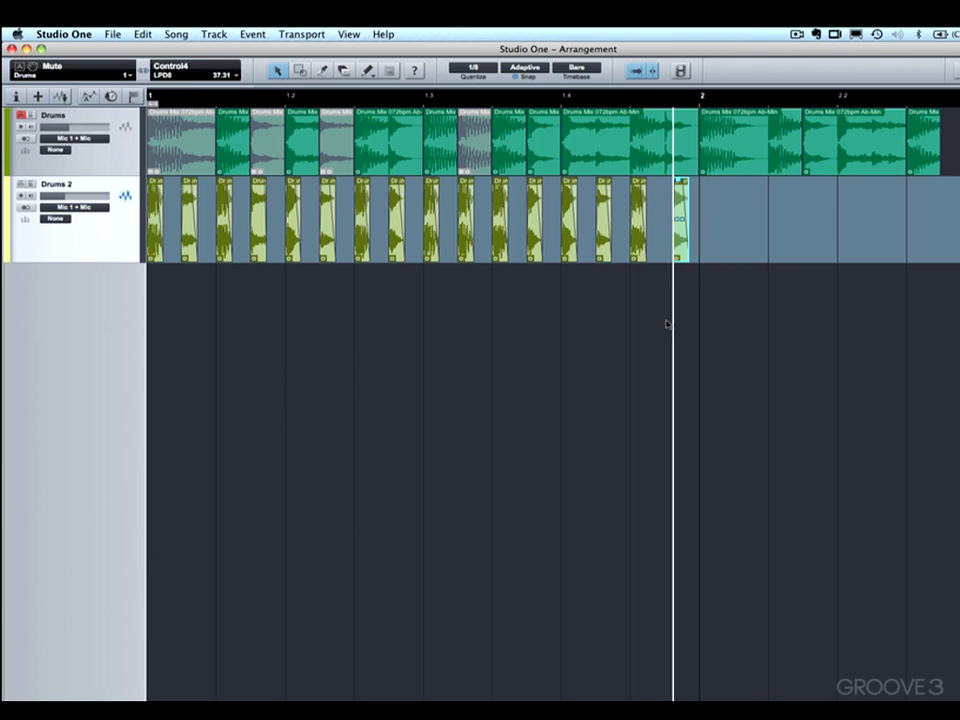
# Open the video player, reposition its window over the arrangement, place the playback cursor at 1.2.2, and close the player
pyautogui.click(682, 73)
pyautogui.moveTo(634, 354); pyautogui.dragTo(711, 307)
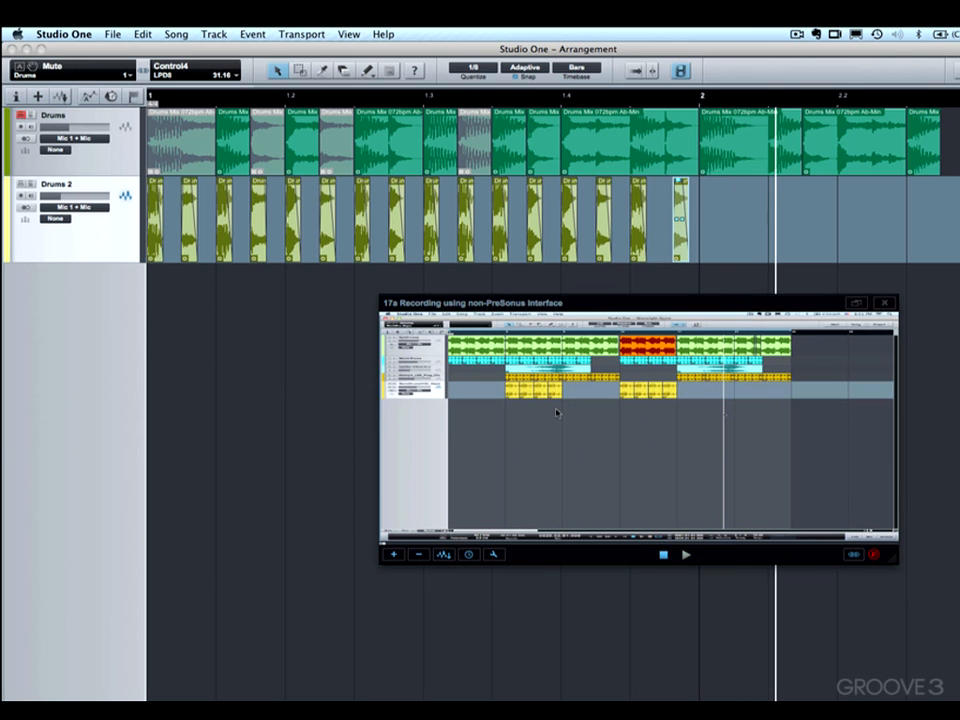
pyautogui.click(186, 96)
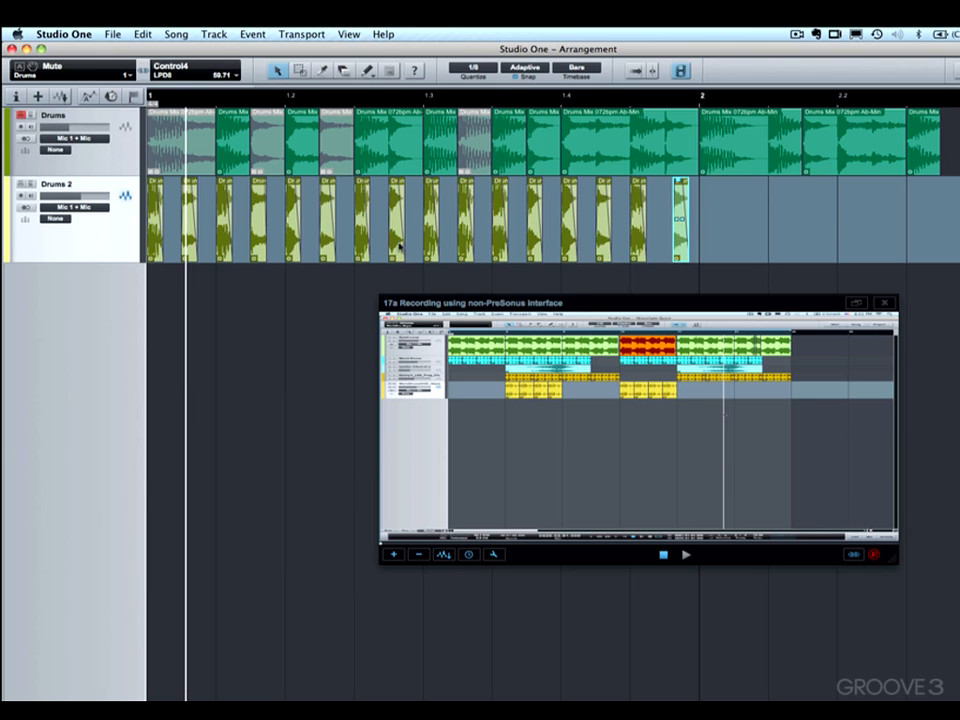
pyautogui.click(330, 101)
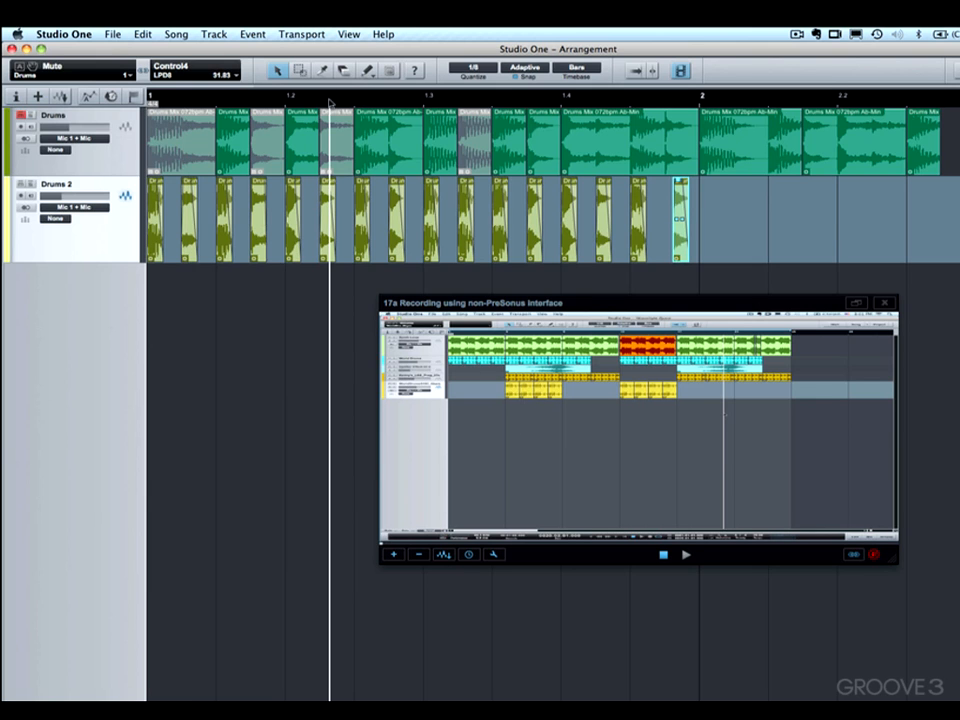
pyautogui.click(885, 304)
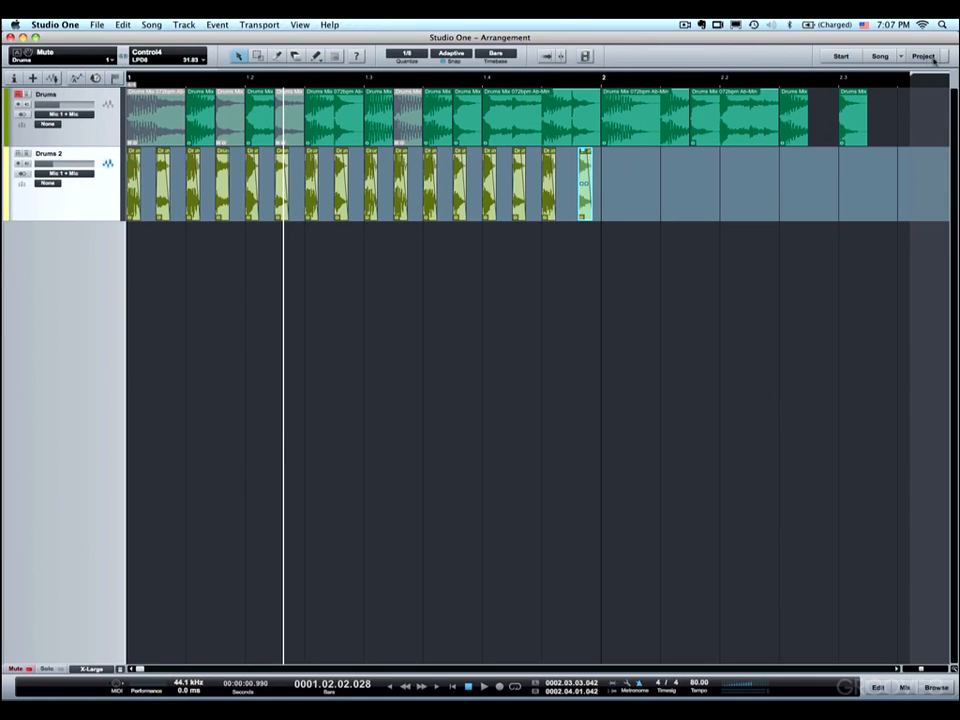
# View the Start page and the New Project dialog, and return to the song arrangement without creating a project
pyautogui.click(842, 60)
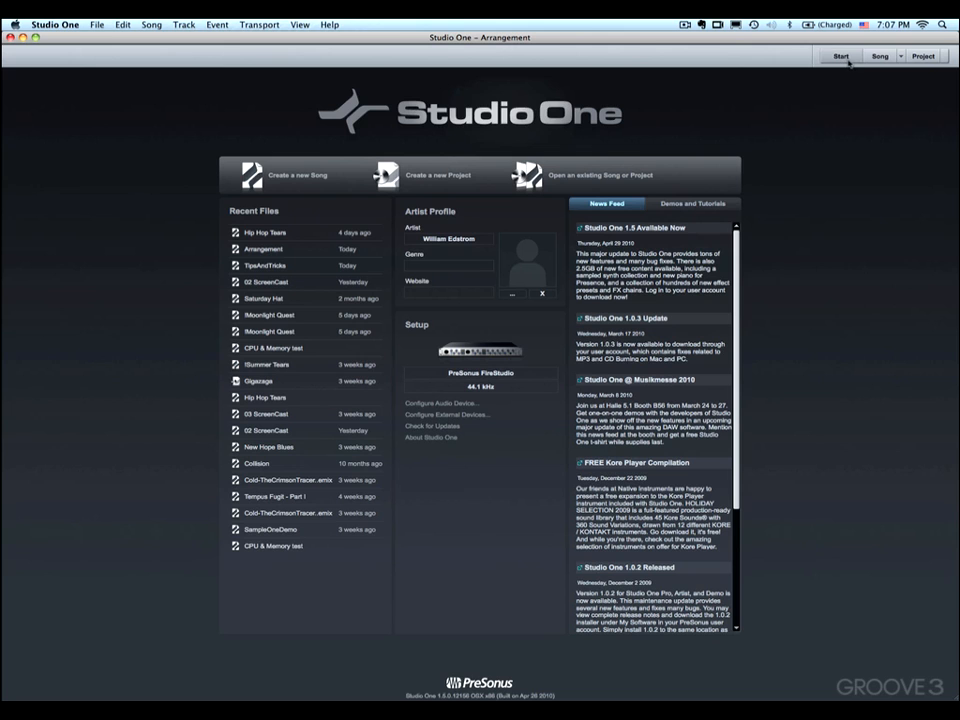
pyautogui.click(888, 58)
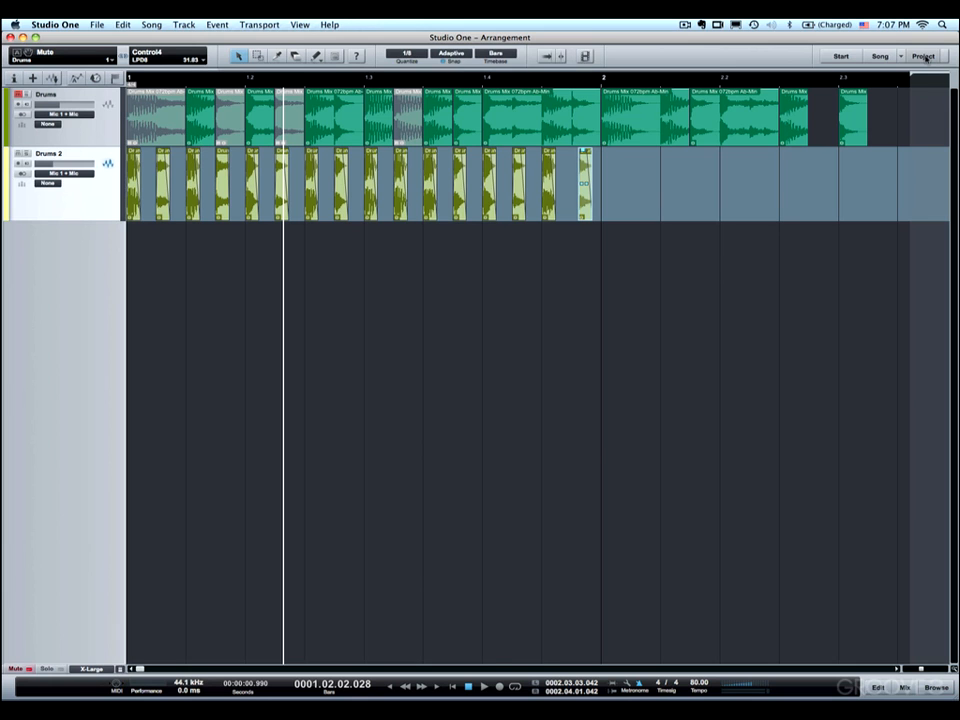
pyautogui.click(922, 57)
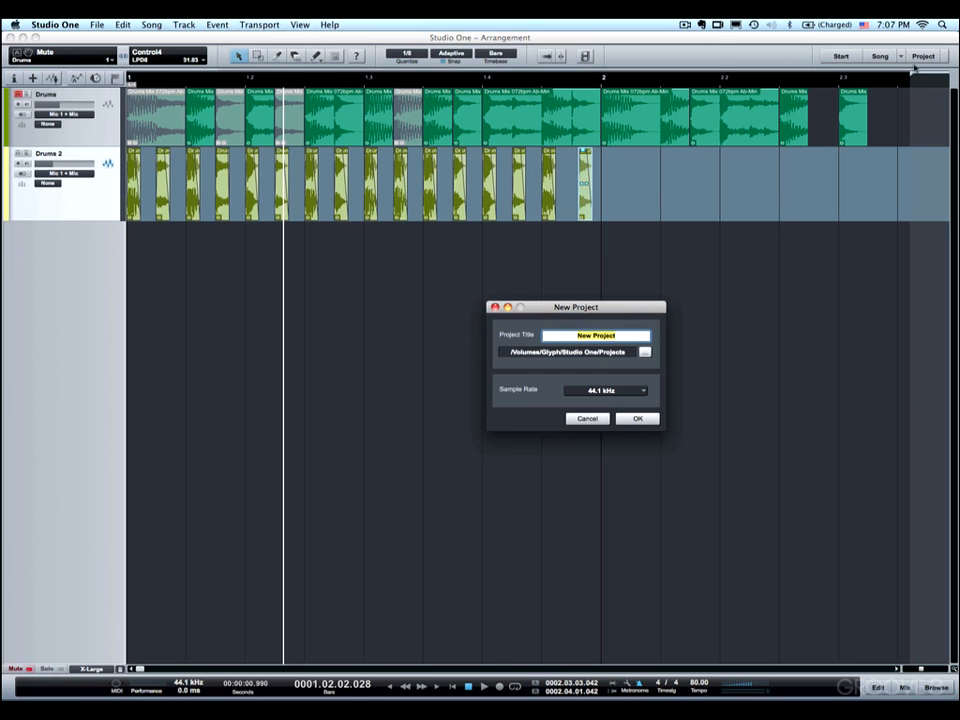
pyautogui.click(588, 419)
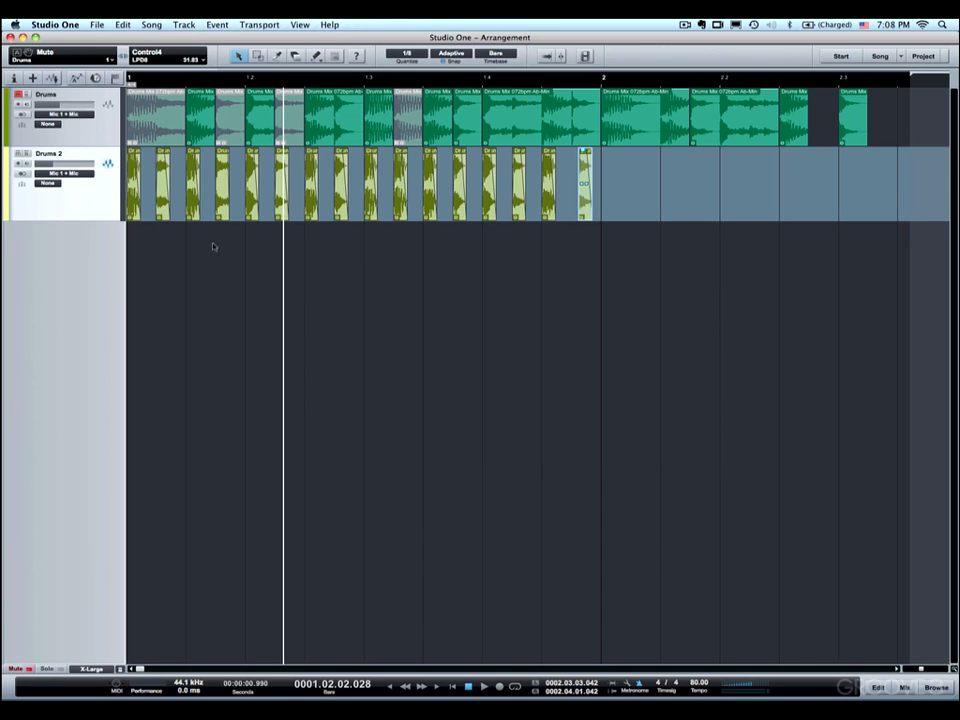